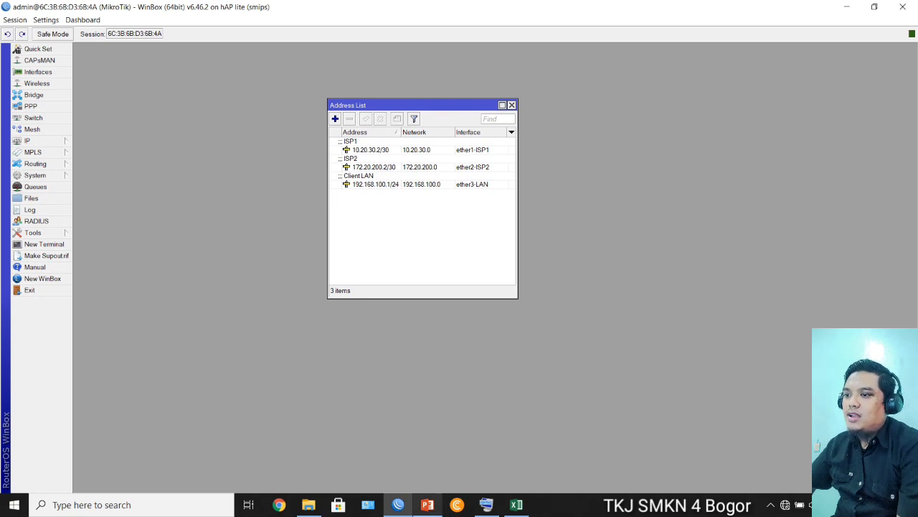
Switch to PowerPoint and examine the ISP, router and client addresses on the "Topologi Kasus" slide.
{"action": "left_click", "coordinate": [428, 504]}
{"action": "key", "text": "Left"}
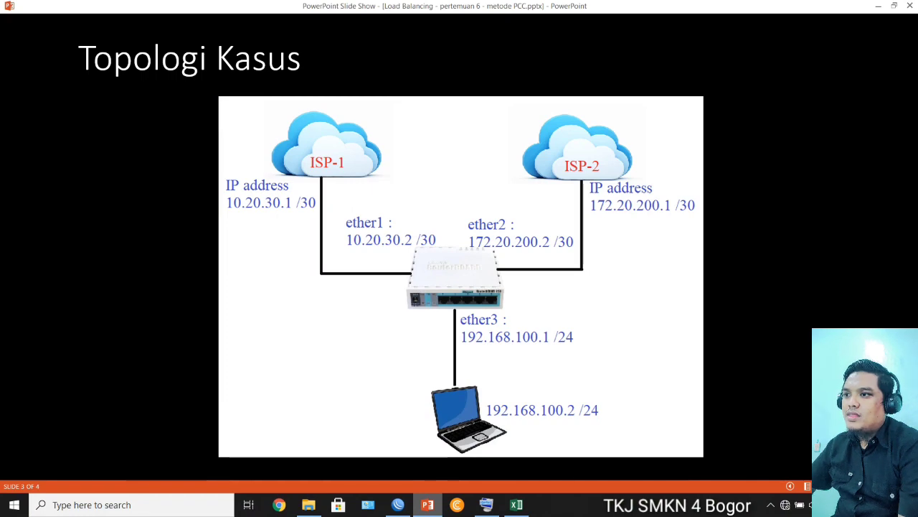
{"action": "mouse_move", "coordinate": [516, 505]}
{"action": "left_mouse_down"}
{"action": "mouse_move", "coordinate": [488, 504]}
{"action": "mouse_move", "coordinate": [534, 504]}
{"action": "left_mouse_up"}
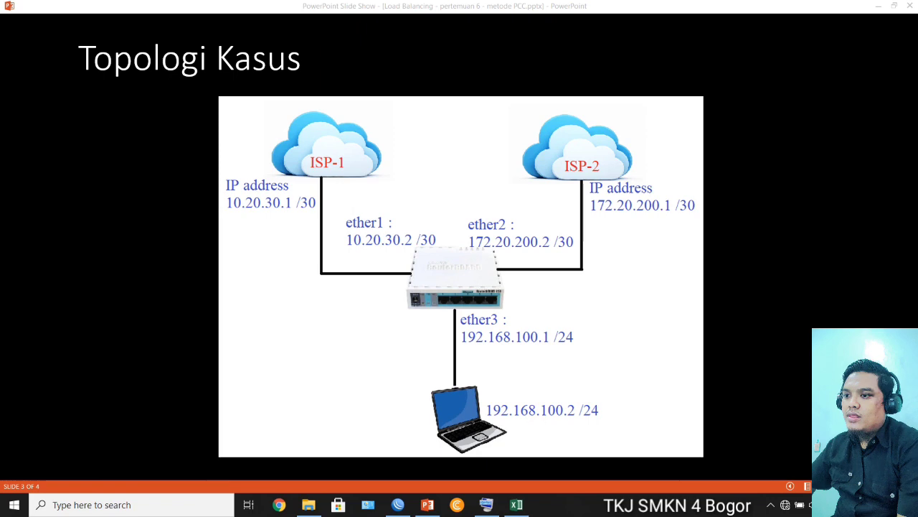
Switch back to WinBox and review the ISP1, ISP2 and Client LAN entries in the Address List.
{"action": "left_click", "coordinate": [398, 505]}
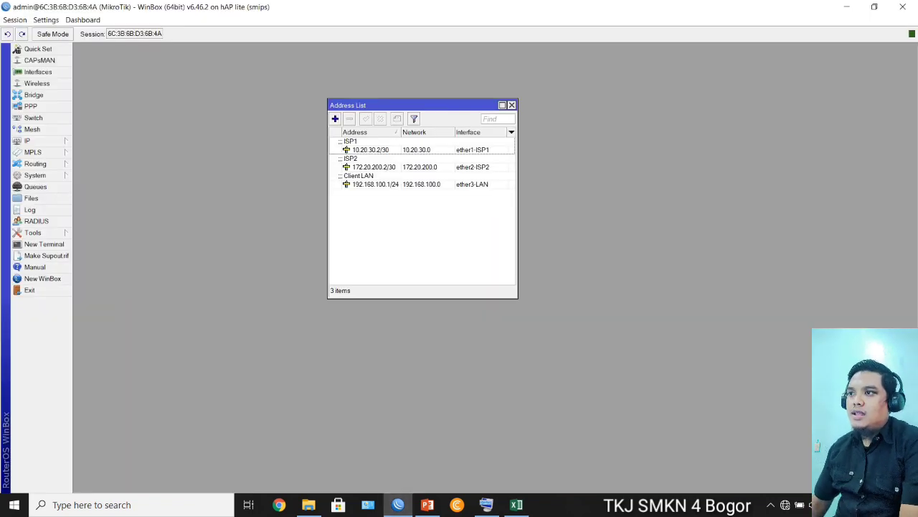
{"action": "left_click_drag", "start_coordinate": [402, 104], "coordinate": [319, 97]}
{"action": "left_click", "coordinate": [289, 142]}
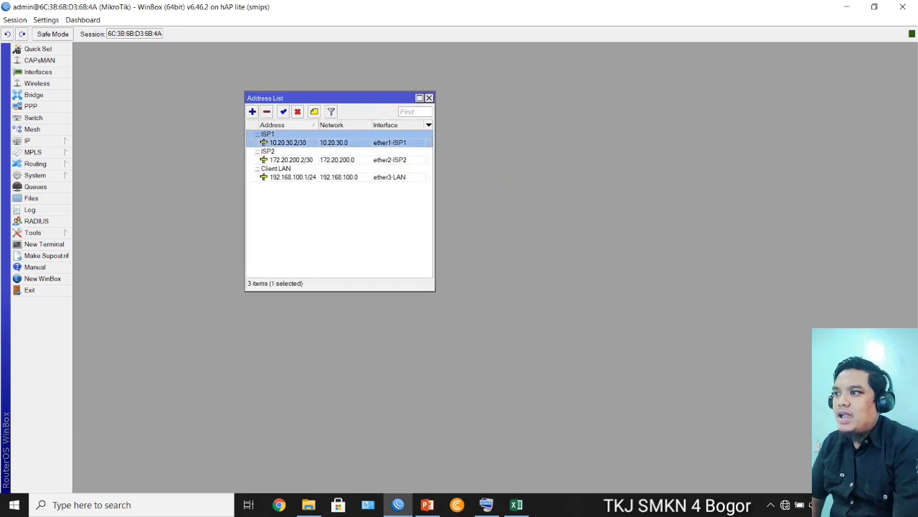
{"action": "left_click", "coordinate": [291, 159]}
{"action": "left_click", "coordinate": [293, 177]}
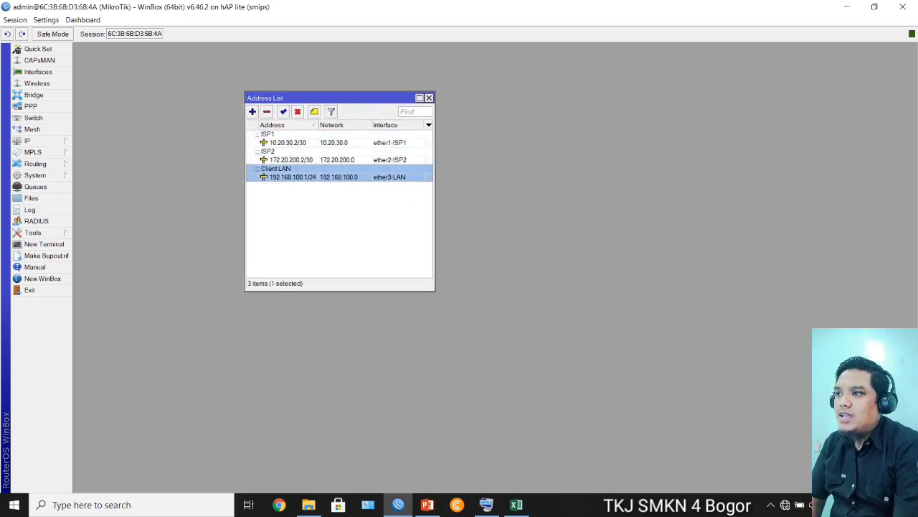
{"action": "left_click", "coordinate": [288, 142]}
{"action": "left_click", "coordinate": [292, 159]}
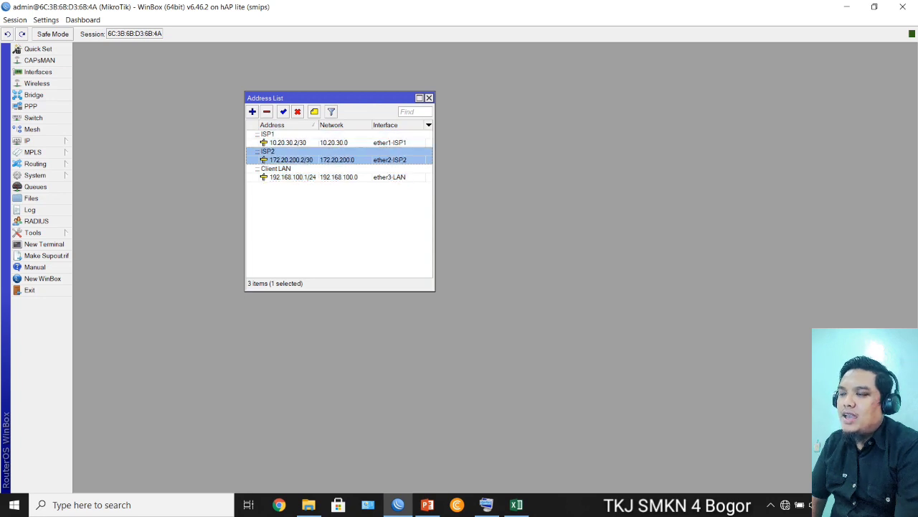
{"action": "left_click", "coordinate": [293, 176]}
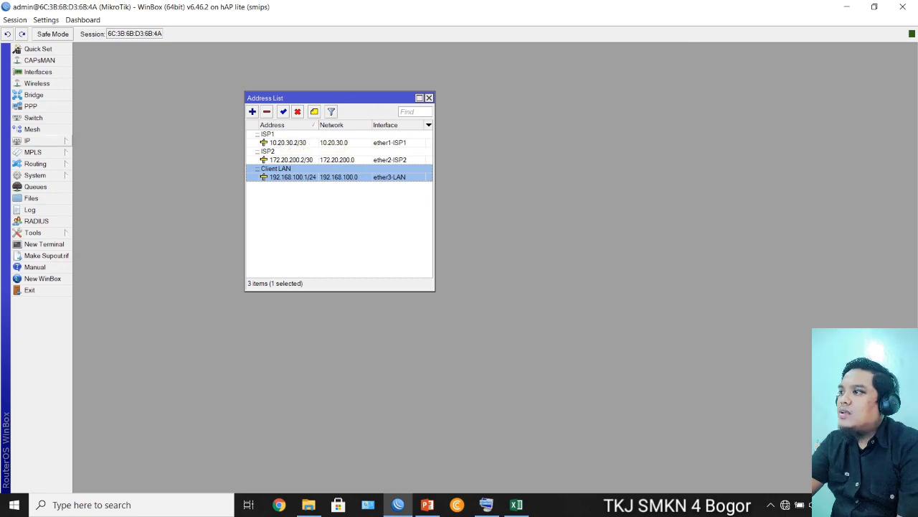
Open the router's firewall NAT rules, checking the topology presentation in PowerPoint before returning to WinBox.
{"action": "left_click", "coordinate": [36, 140]}
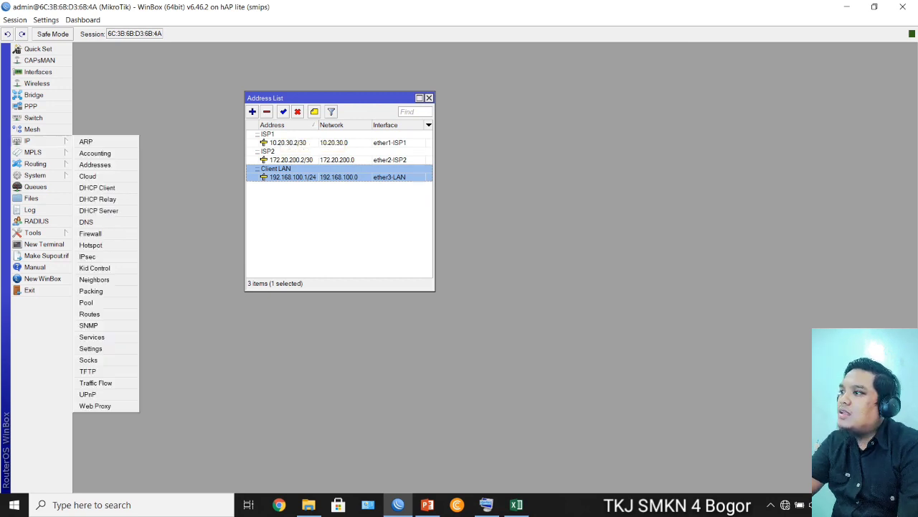
{"action": "left_click", "coordinate": [90, 233]}
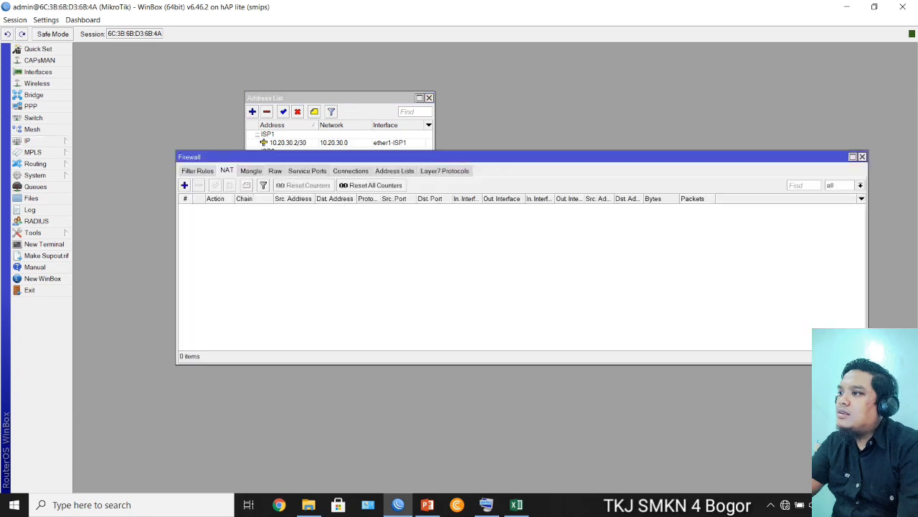
{"action": "left_click", "coordinate": [428, 504]}
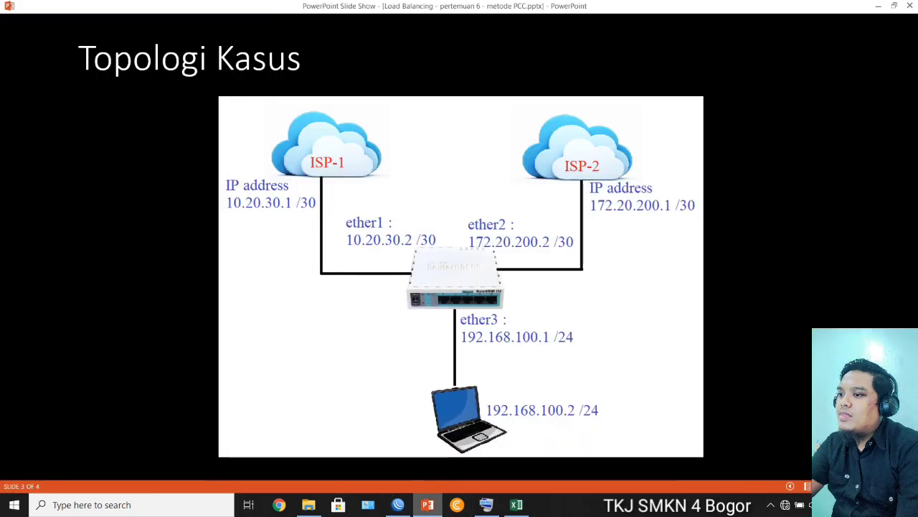
{"action": "key", "text": "Right"}
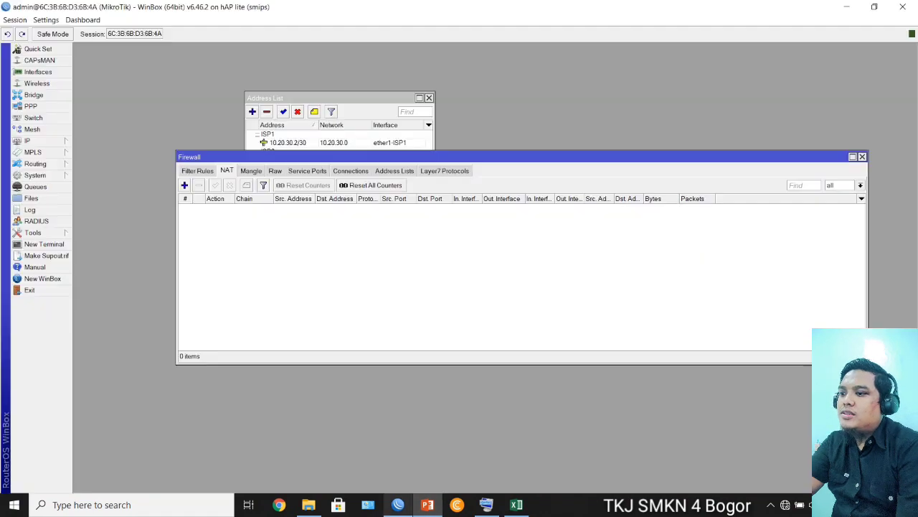
{"action": "left_click", "coordinate": [398, 504]}
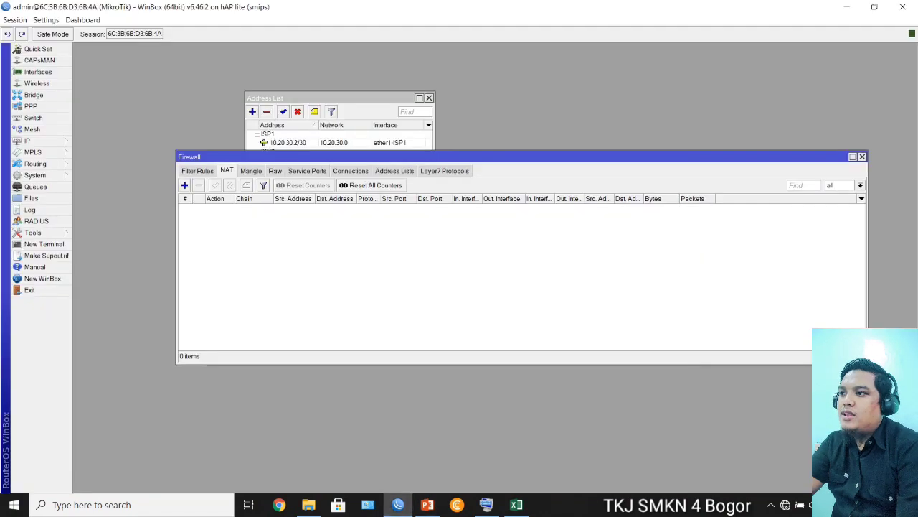
Add a NAT rule with chain srcnat, out interface ether1-ISP1 and action masquerade.
{"action": "left_click", "coordinate": [184, 185]}
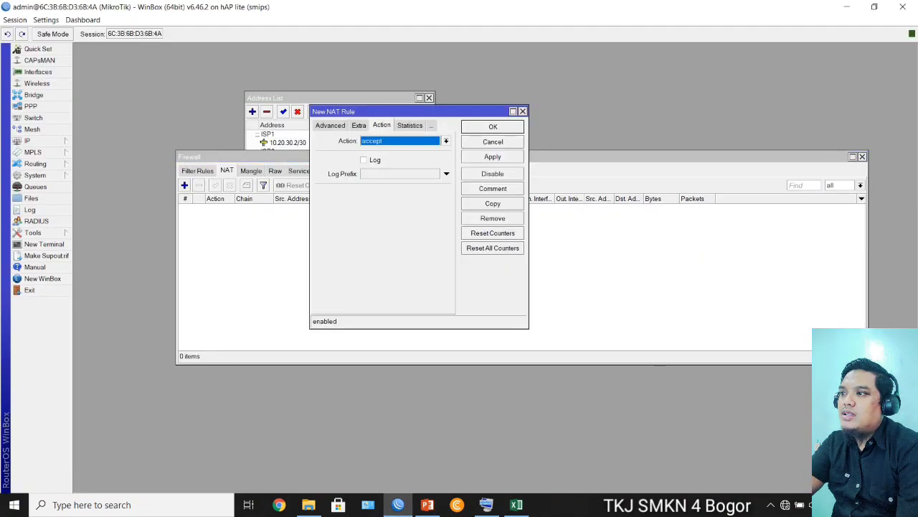
{"action": "left_click", "coordinate": [330, 126]}
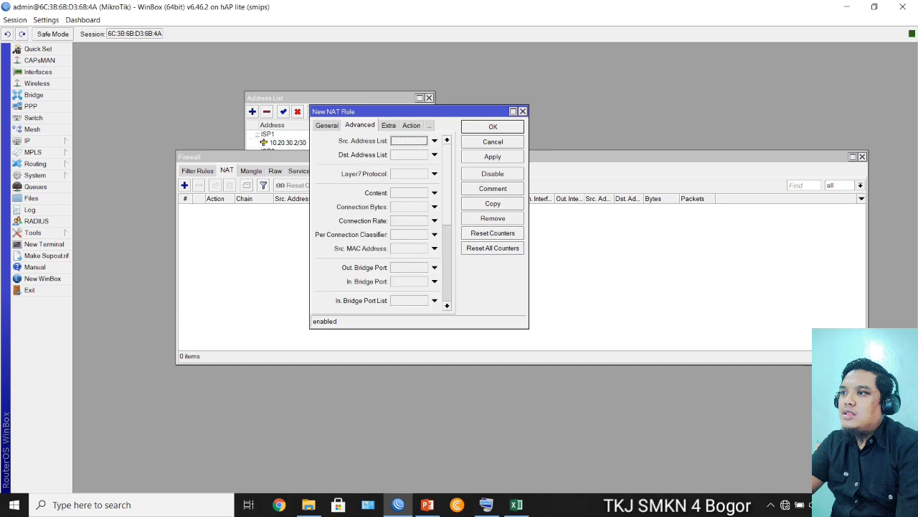
{"action": "left_click", "coordinate": [327, 126]}
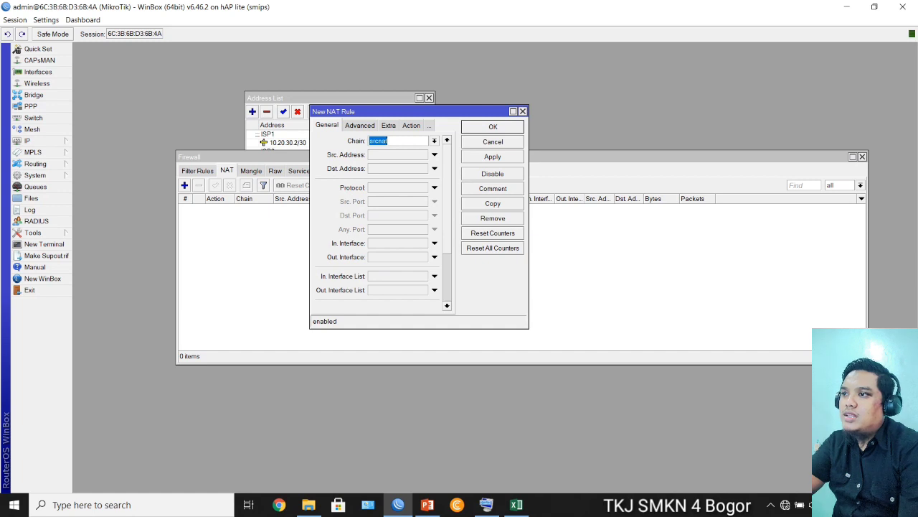
{"action": "left_click", "coordinate": [435, 257]}
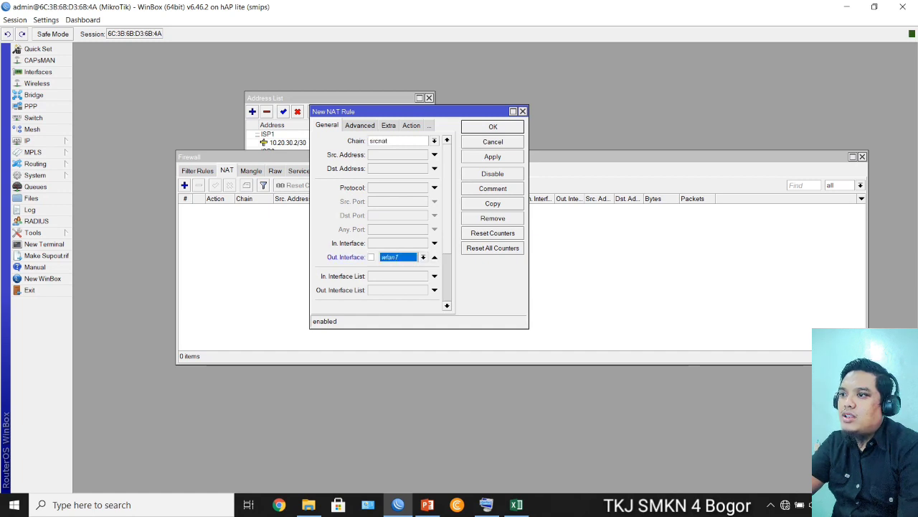
{"action": "left_click", "coordinate": [423, 257]}
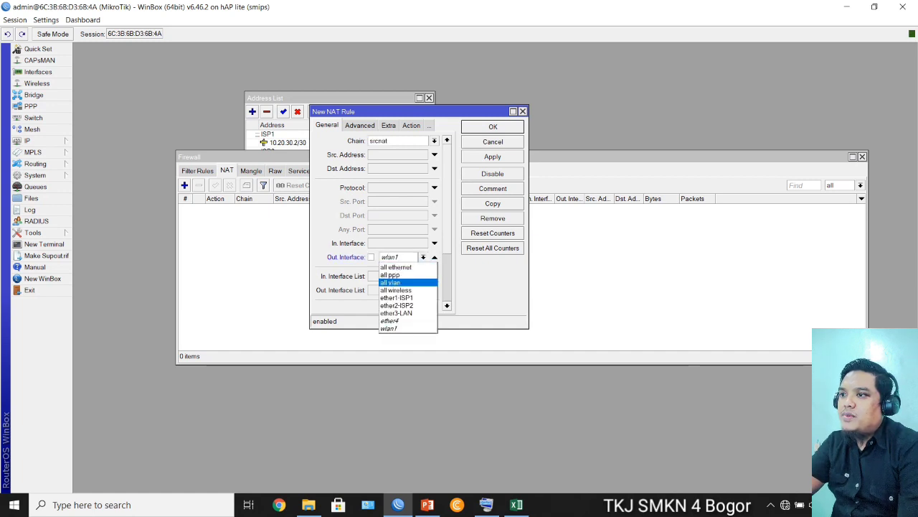
{"action": "key", "text": "Return"}
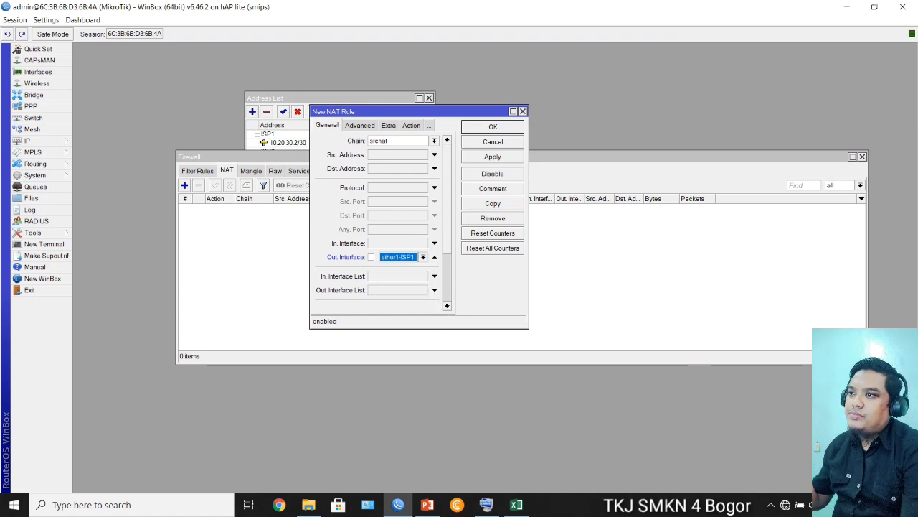
{"action": "left_click", "coordinate": [411, 126]}
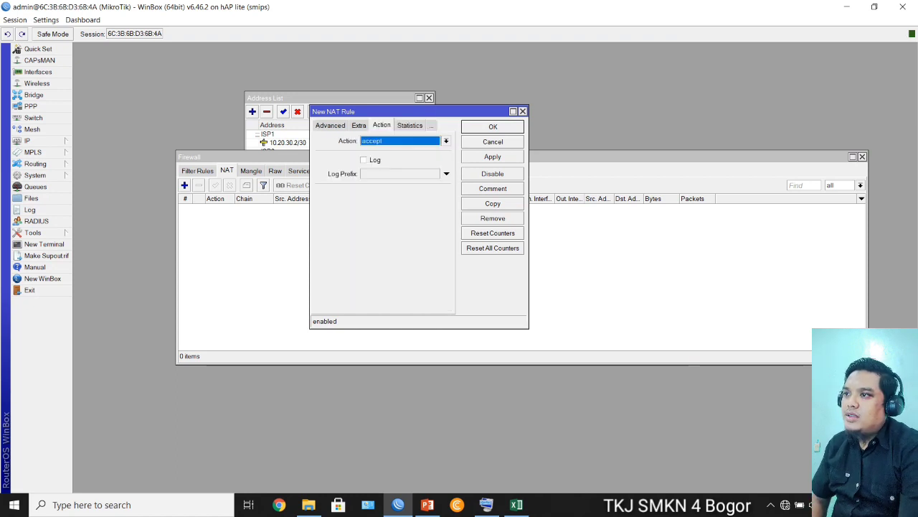
{"action": "left_click", "coordinate": [447, 140]}
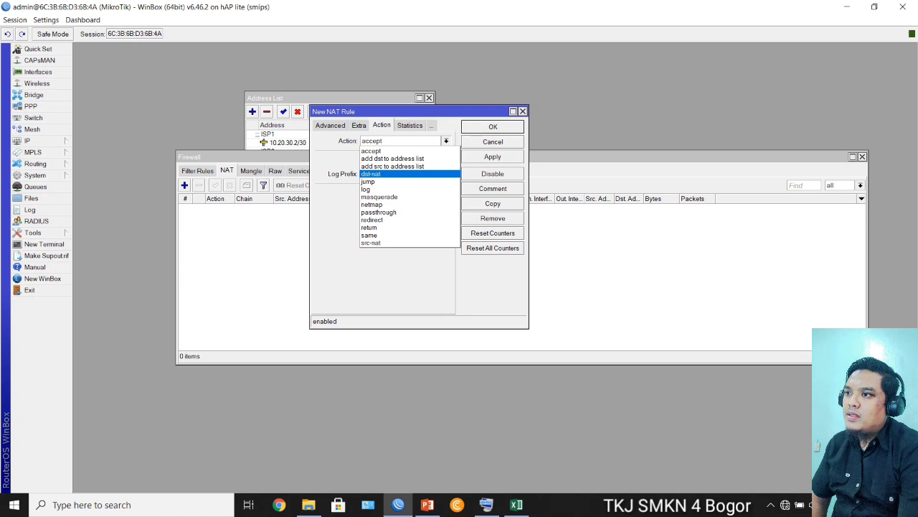
{"action": "left_click", "coordinate": [380, 197]}
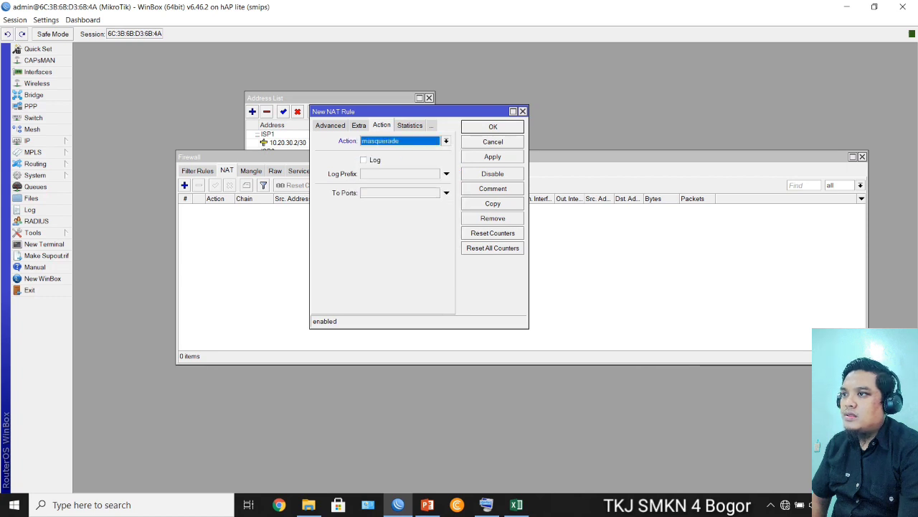
{"action": "left_click", "coordinate": [493, 156]}
{"action": "left_click", "coordinate": [493, 127]}
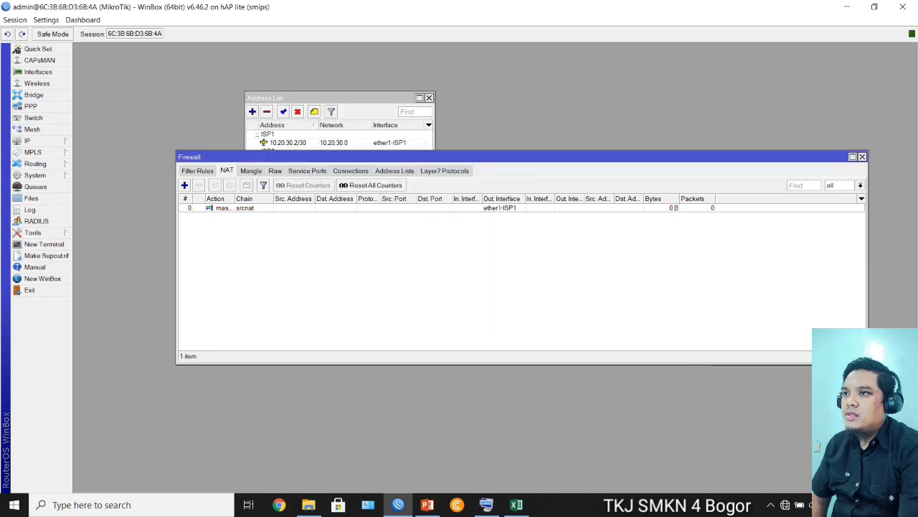
Add a second NAT rule with chain srcnat, out interface ether2-ISP2 and action masquerade.
{"action": "left_click", "coordinate": [184, 185]}
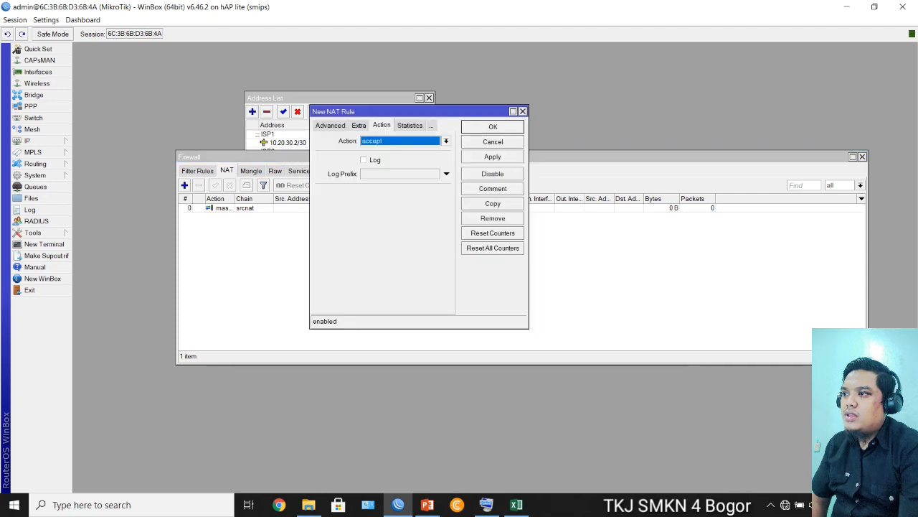
{"action": "left_click", "coordinate": [330, 126]}
{"action": "left_click", "coordinate": [328, 126]}
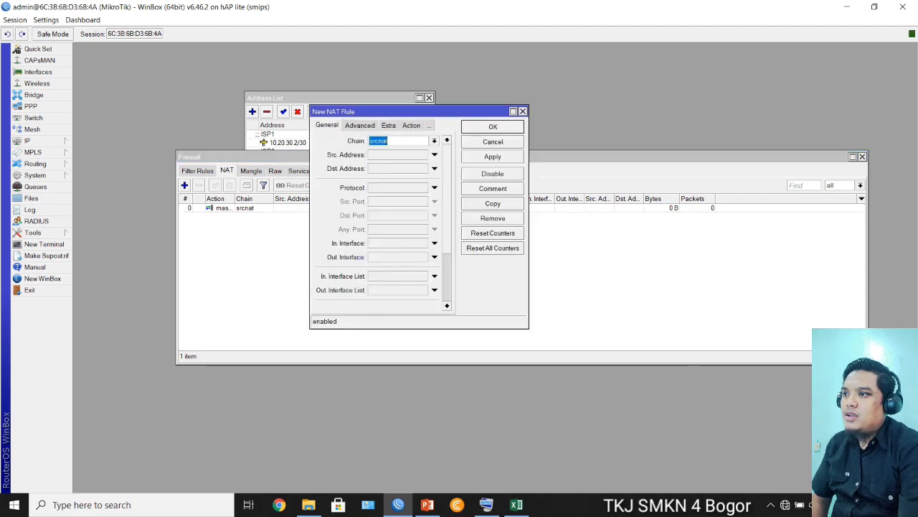
{"action": "left_click", "coordinate": [435, 257]}
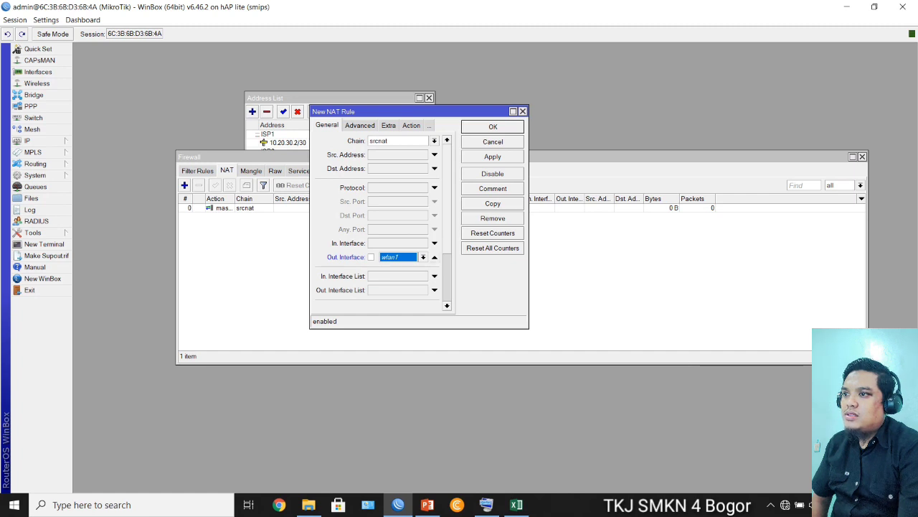
{"action": "left_click", "coordinate": [424, 257]}
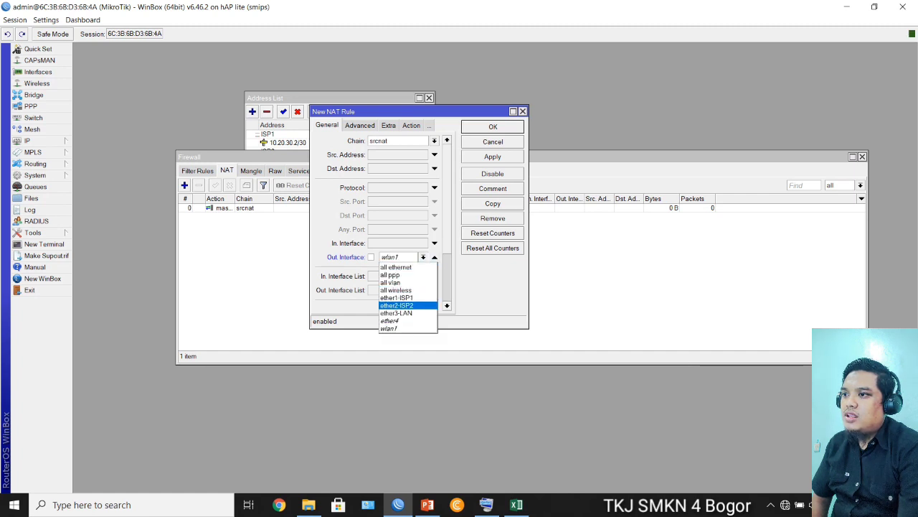
{"action": "key", "text": "Return"}
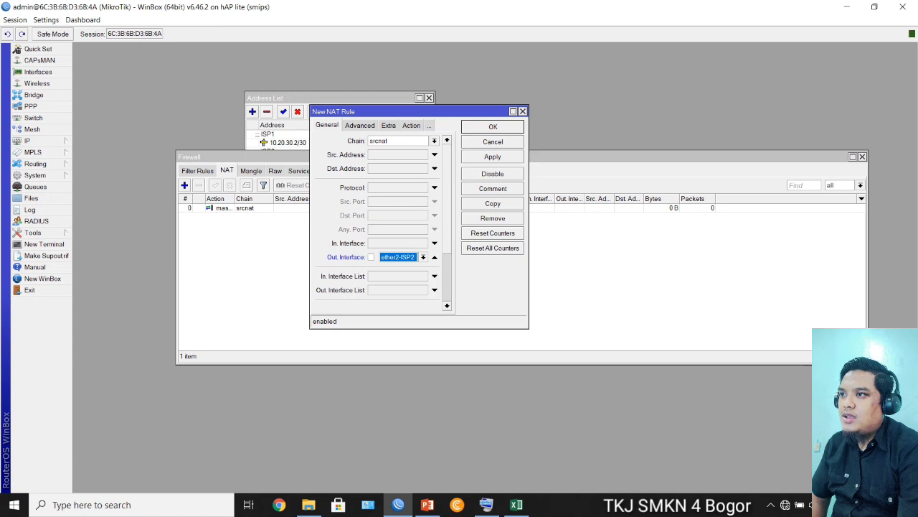
{"action": "left_click", "coordinate": [412, 125]}
{"action": "left_click", "coordinate": [446, 140]}
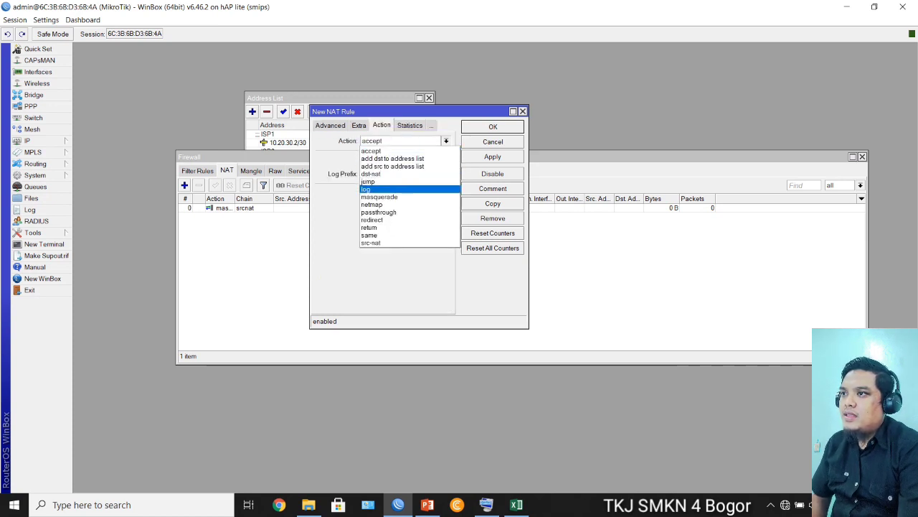
{"action": "left_click", "coordinate": [387, 196]}
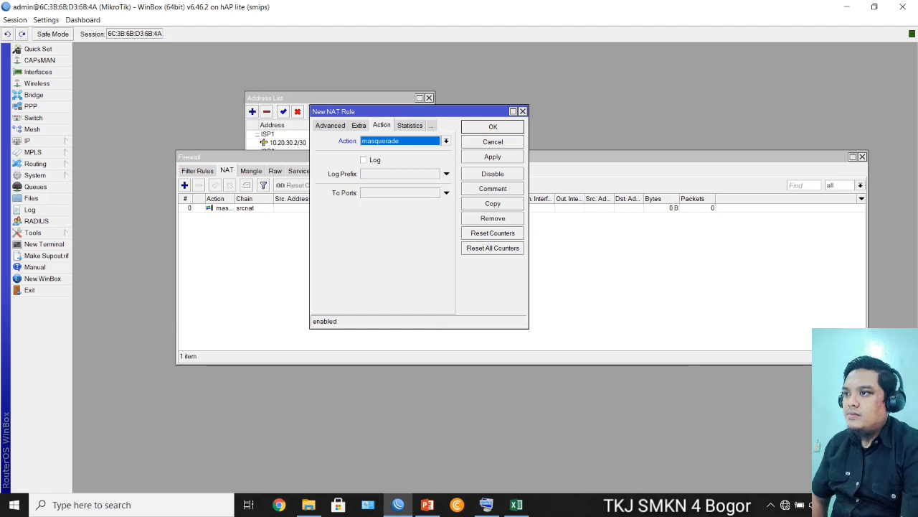
{"action": "left_click", "coordinate": [492, 157]}
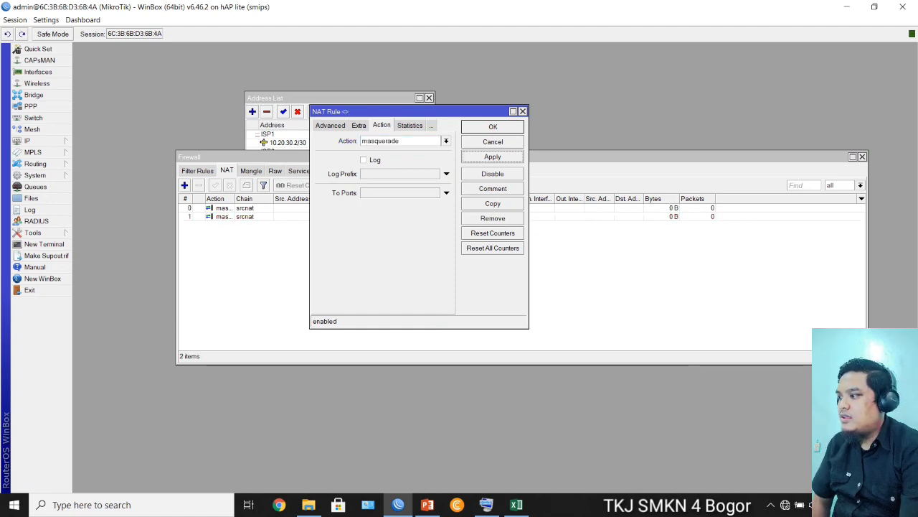
{"action": "left_click", "coordinate": [493, 127]}
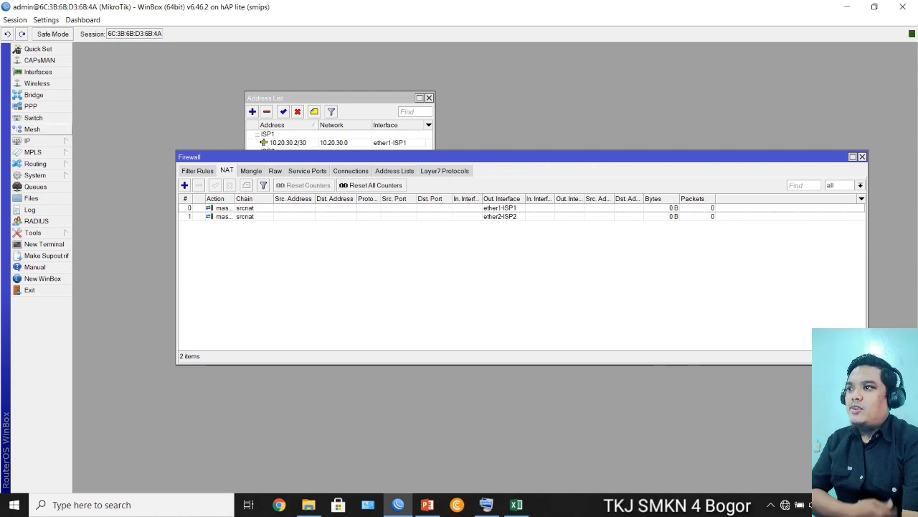
Check the router's DNS server and remote-request settings, accept them, and move the Firewall window lower to uncover the Address List.
{"action": "left_click", "coordinate": [29, 140]}
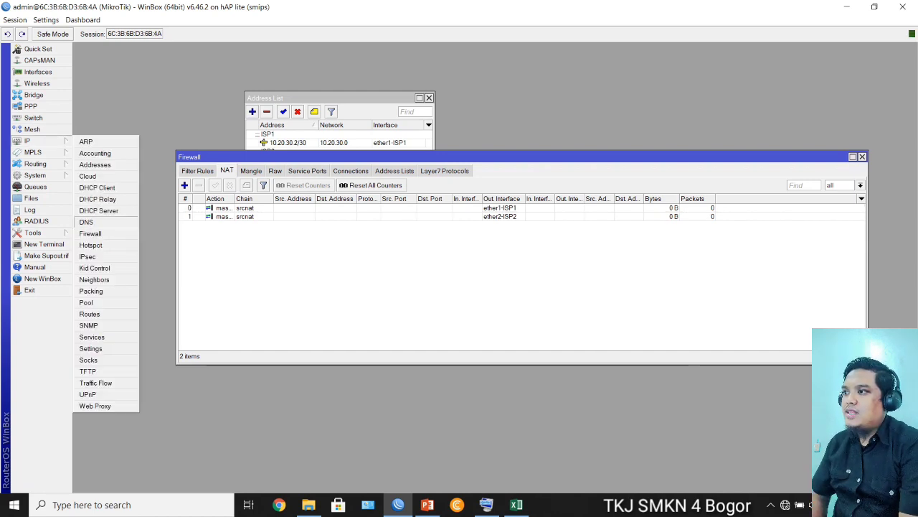
{"action": "left_click", "coordinate": [86, 222]}
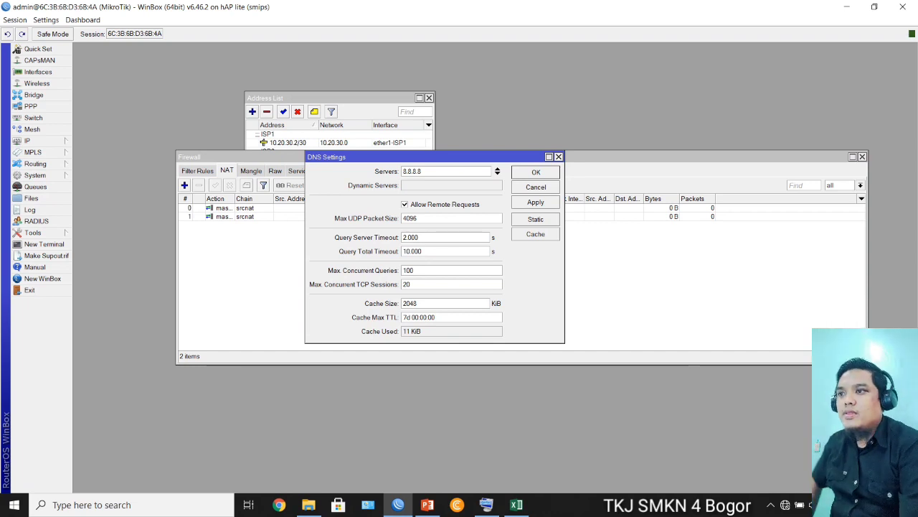
{"action": "key", "text": "Return"}
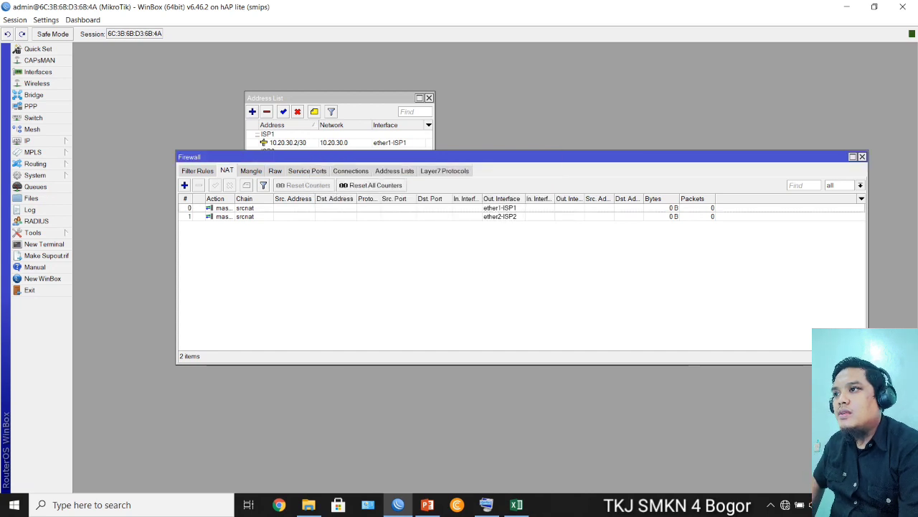
{"action": "left_click_drag", "start_coordinate": [502, 157], "coordinate": [454, 175]}
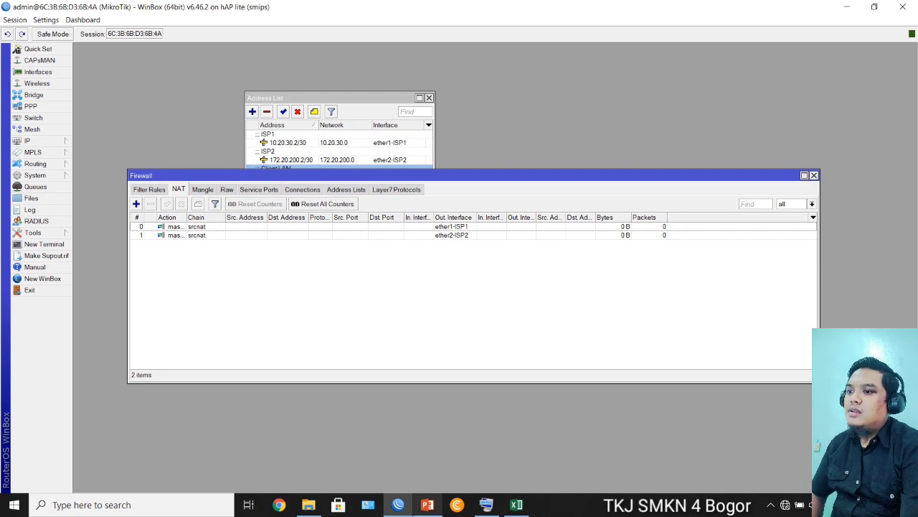
Check the PCC process slide in PowerPoint, and return to WinBox to start a firewall mangle rule with chain prerouting.
{"action": "left_click", "coordinate": [427, 504]}
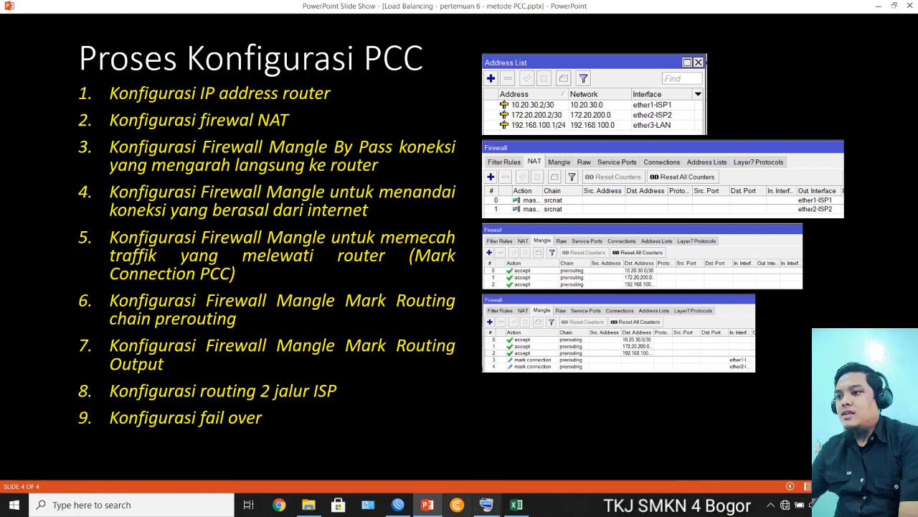
{"action": "key", "text": "alt+Tab"}
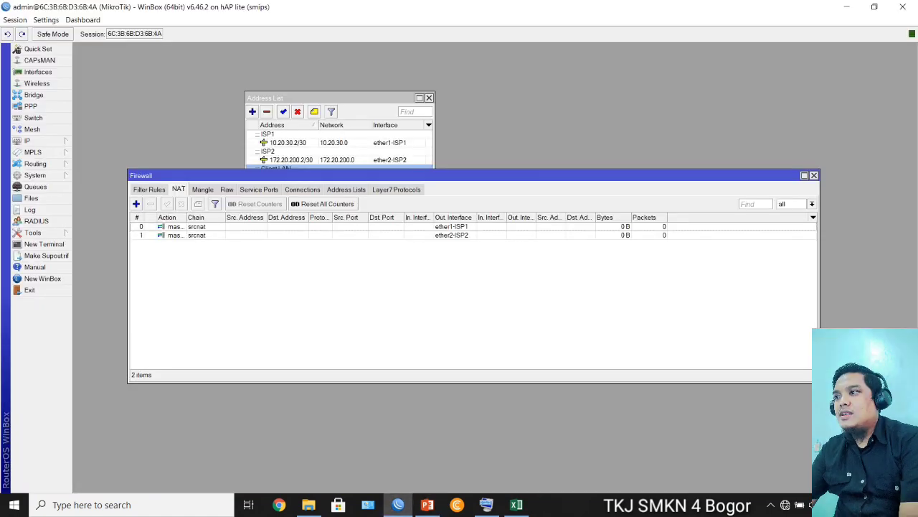
{"action": "left_click", "coordinate": [202, 190]}
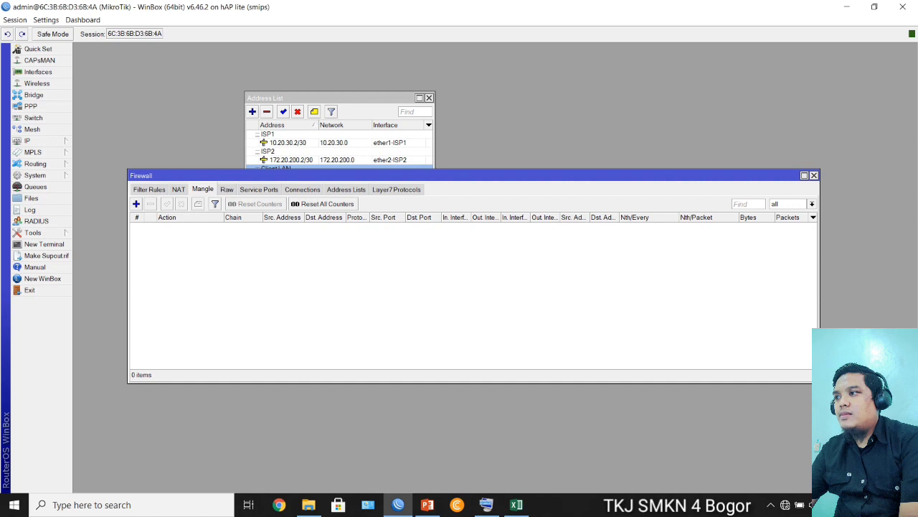
{"action": "left_click", "coordinate": [136, 204]}
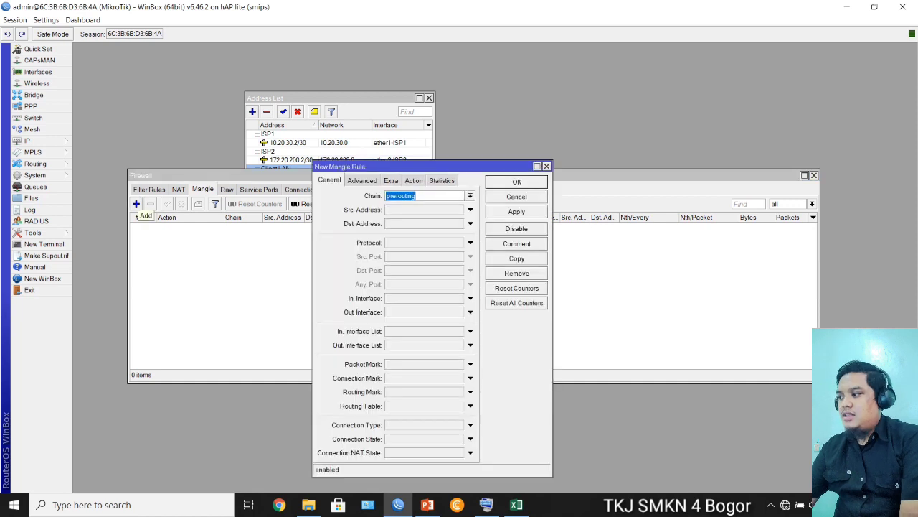
{"action": "left_click_drag", "start_coordinate": [416, 167], "coordinate": [411, 188]}
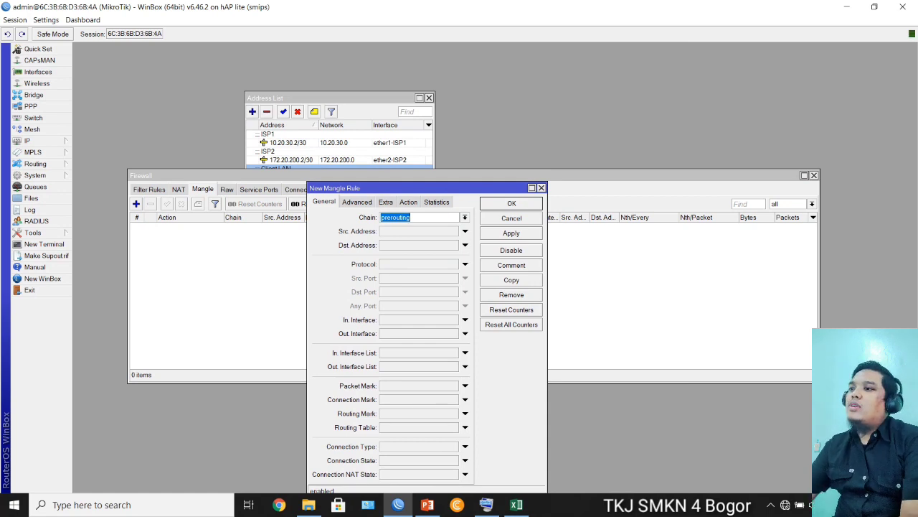
{"action": "left_click", "coordinate": [465, 246]}
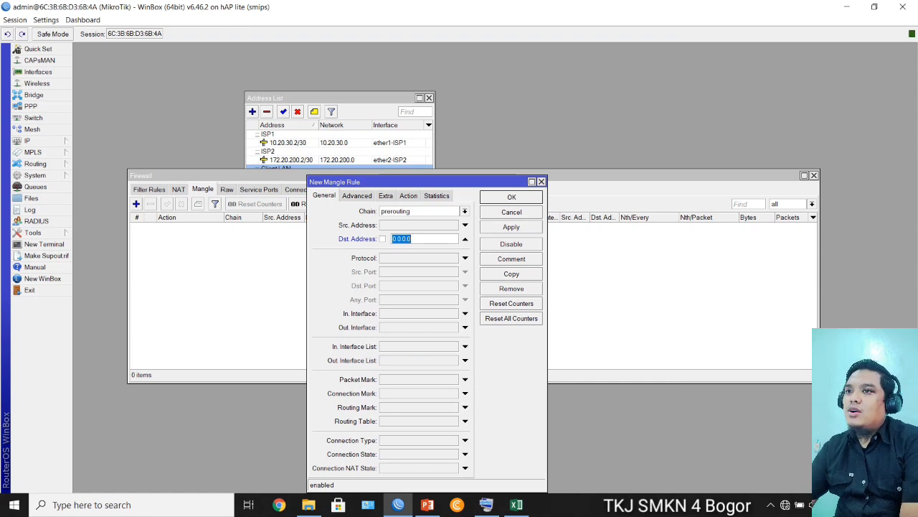
Move the Firewall and New Mangle Rule windows to uncover all three entries of the Address List.
{"action": "left_click_drag", "start_coordinate": [276, 176], "coordinate": [266, 218]}
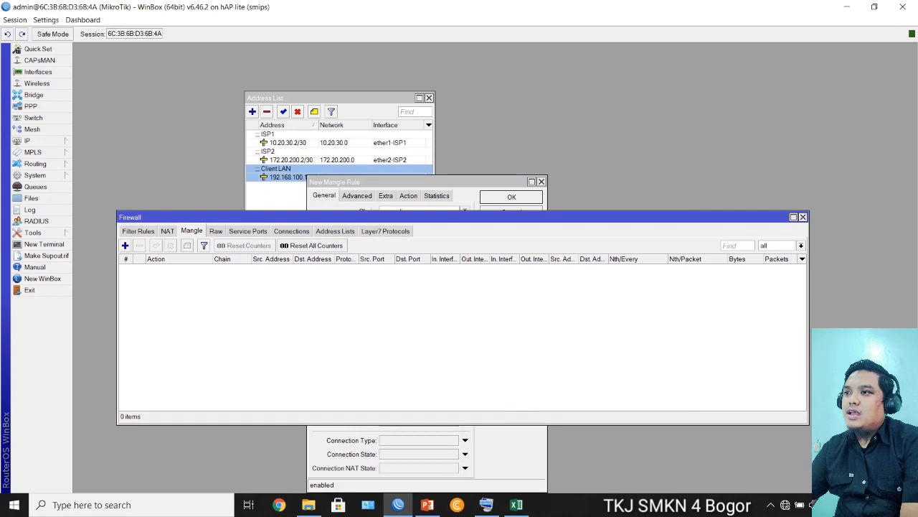
{"action": "left_click", "coordinate": [423, 182]}
{"action": "left_click", "coordinate": [532, 182]}
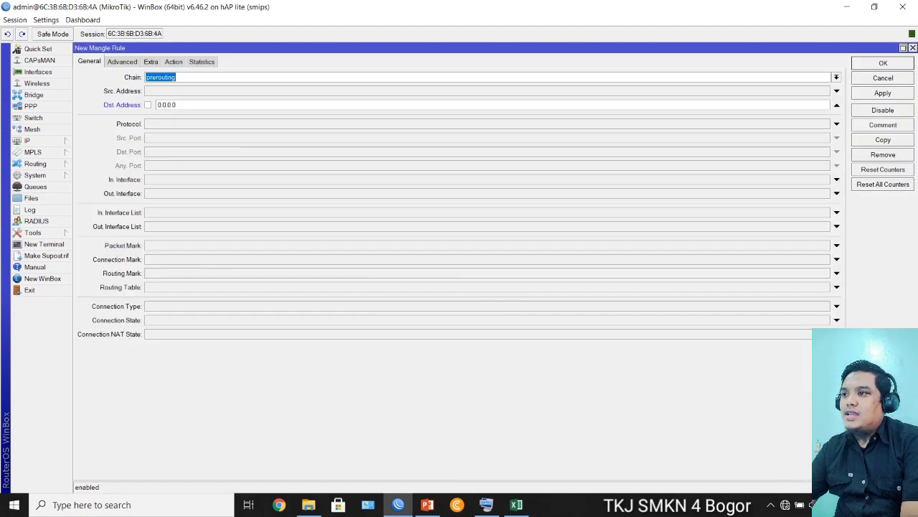
{"action": "left_click", "coordinate": [836, 179]}
{"action": "left_click", "coordinate": [903, 48]}
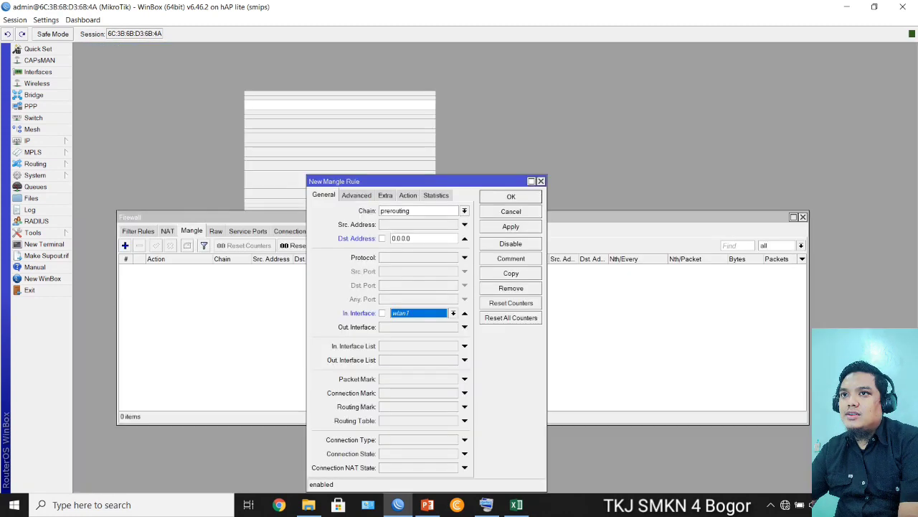
{"action": "left_click_drag", "start_coordinate": [427, 181], "coordinate": [349, 193]}
Set the new mangle rule's destination address to 10.20.30.0/30 and leave its in interface unset.
{"action": "double_click", "coordinate": [323, 249]}
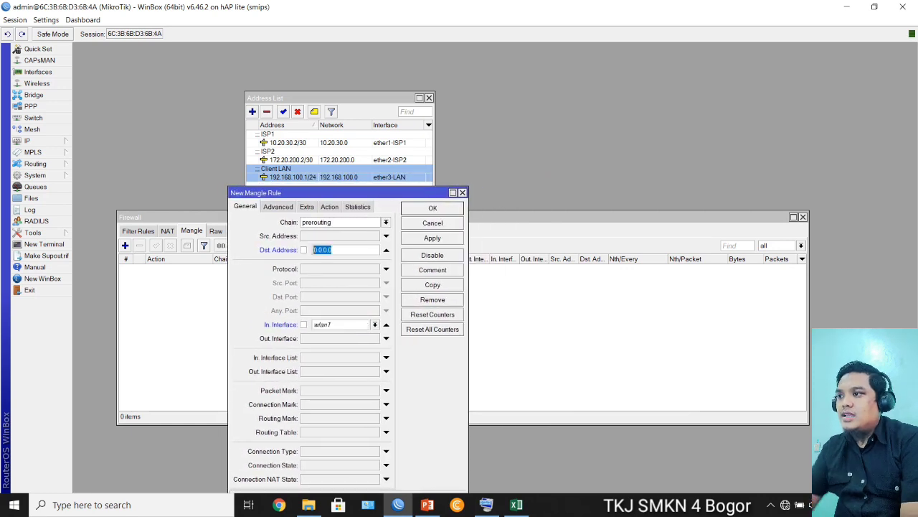
{"action": "type", "text": "10"}
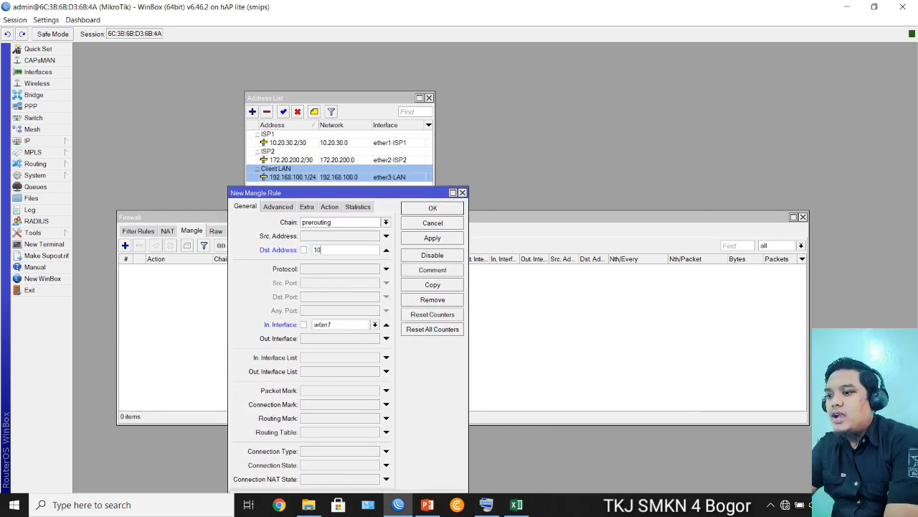
{"action": "type", "text": ".20.30"}
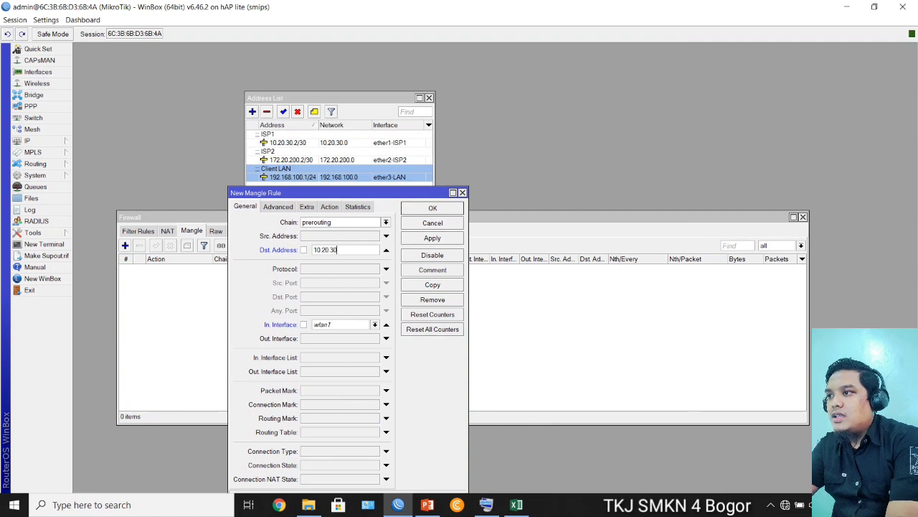
{"action": "type", "text": ".0/30"}
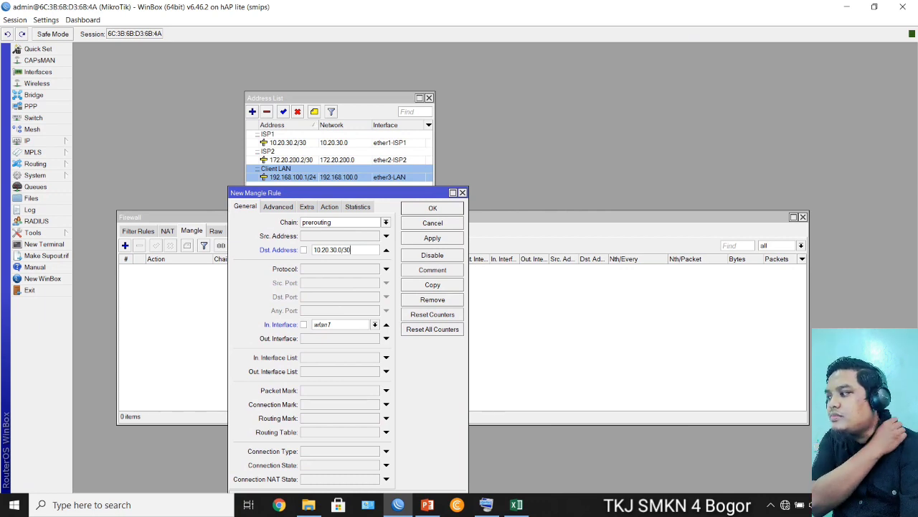
{"action": "left_click", "coordinate": [386, 325]}
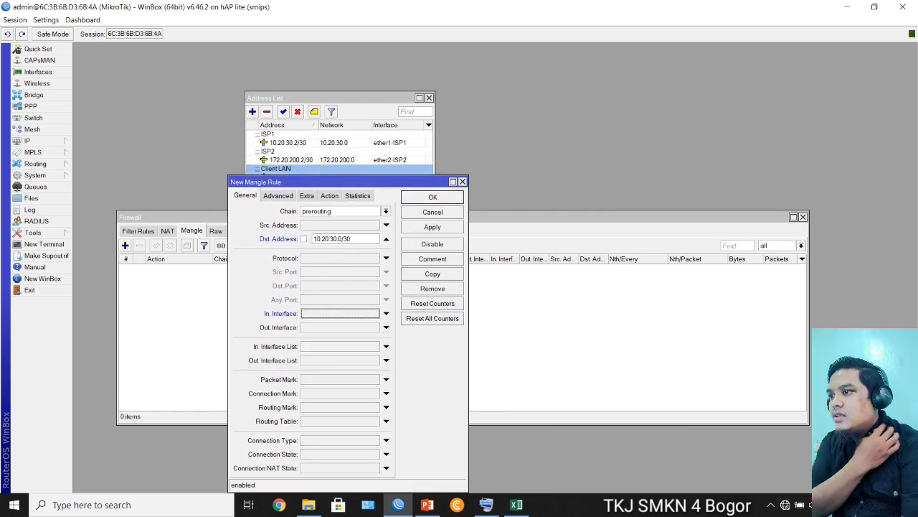
Keep the action accept for the 10.20.30.0/30 mangle rule and save it.
{"action": "left_click_drag", "start_coordinate": [287, 182], "coordinate": [368, 228]}
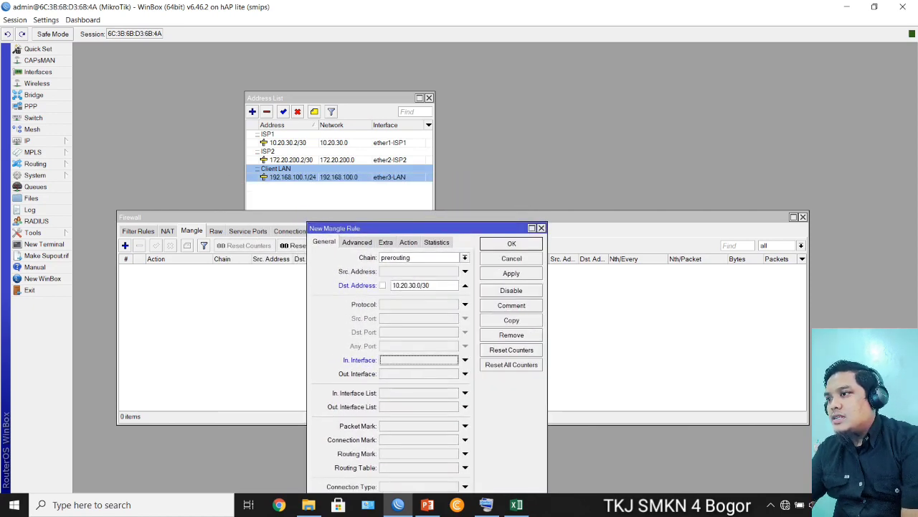
{"action": "left_click", "coordinate": [409, 242]}
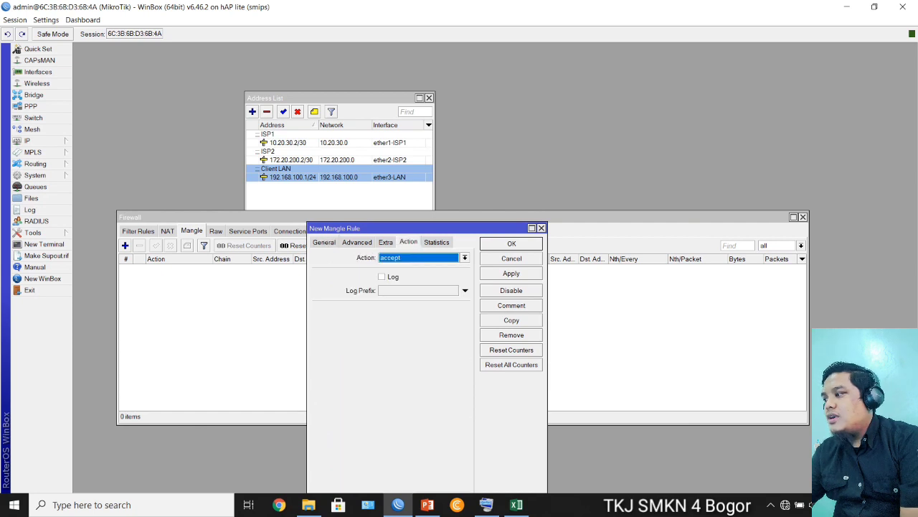
{"action": "left_click", "coordinate": [465, 258]}
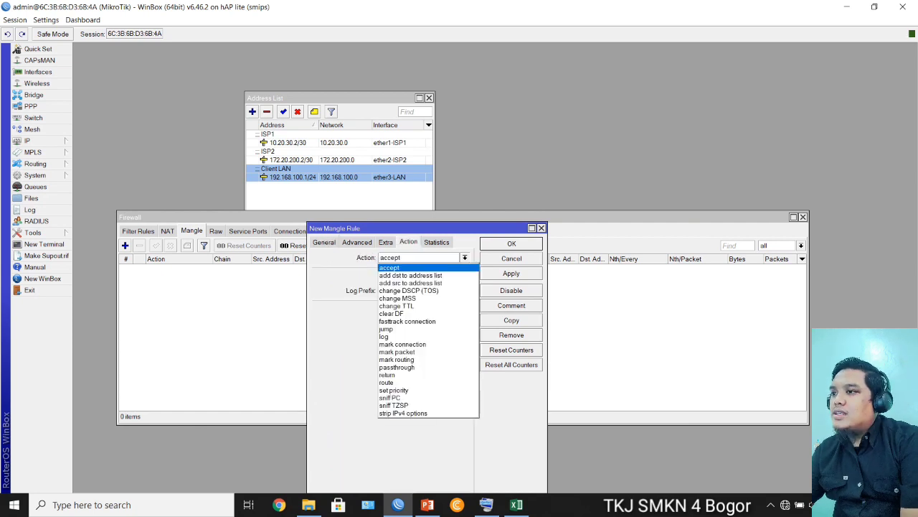
{"action": "left_click", "coordinate": [464, 258]}
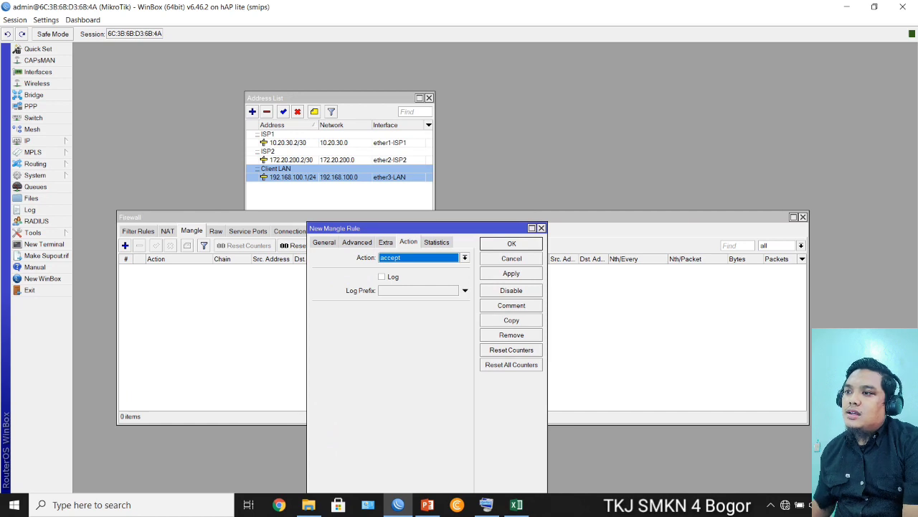
{"action": "left_click", "coordinate": [512, 273]}
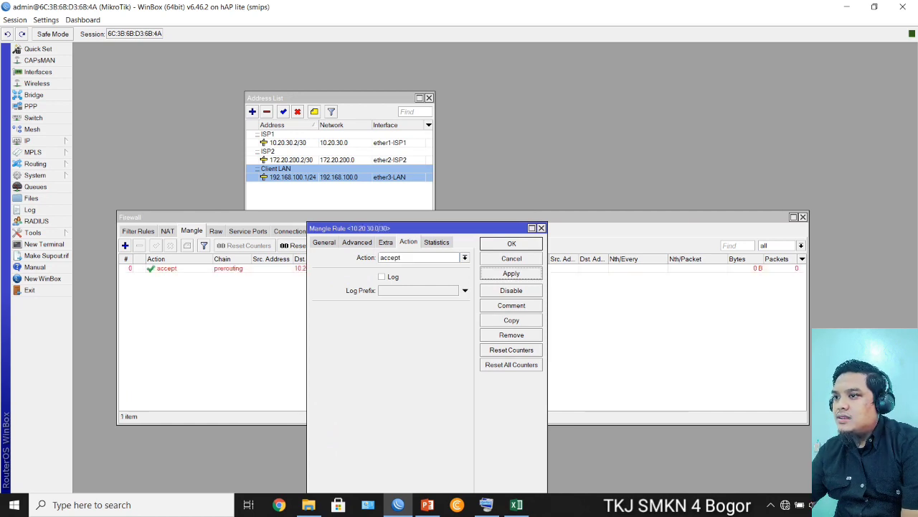
{"action": "left_click", "coordinate": [511, 243]}
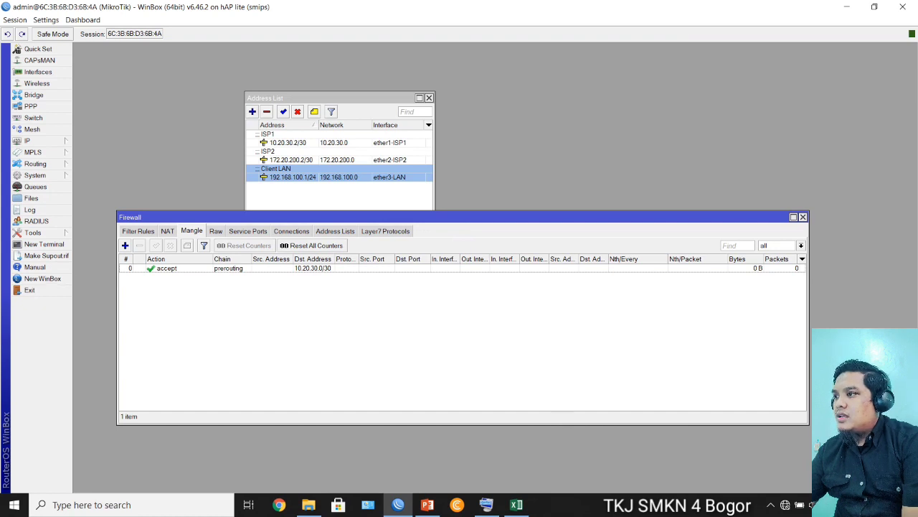
Add a second mangle rule with chain prerouting, destination address 172.20.200.0/30 and action accept.
{"action": "left_click", "coordinate": [124, 246]}
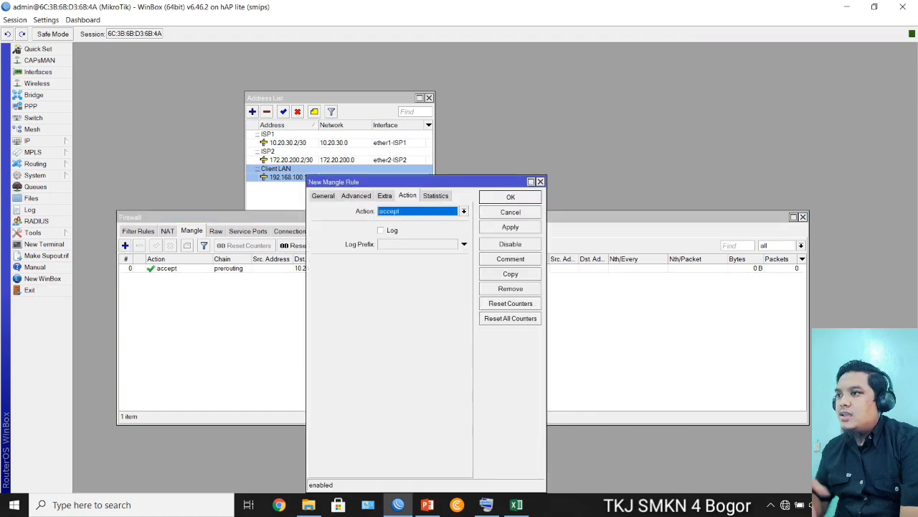
{"action": "left_click", "coordinate": [323, 196]}
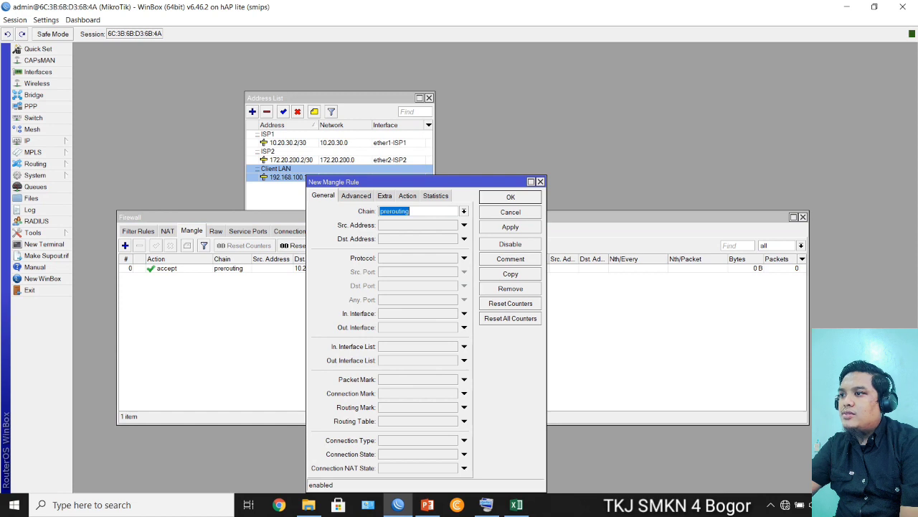
{"action": "left_click", "coordinate": [418, 239]}
{"action": "type", "text": "172"}
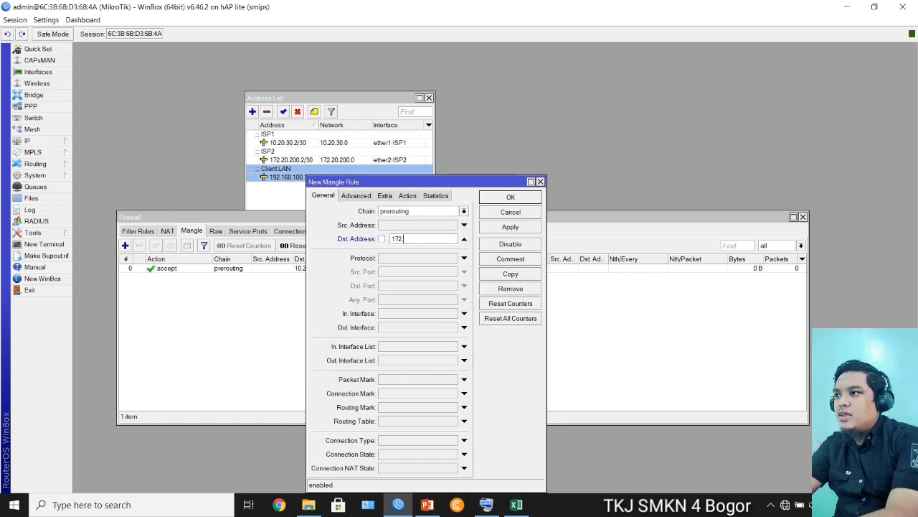
{"action": "type", "text": ".20.200"}
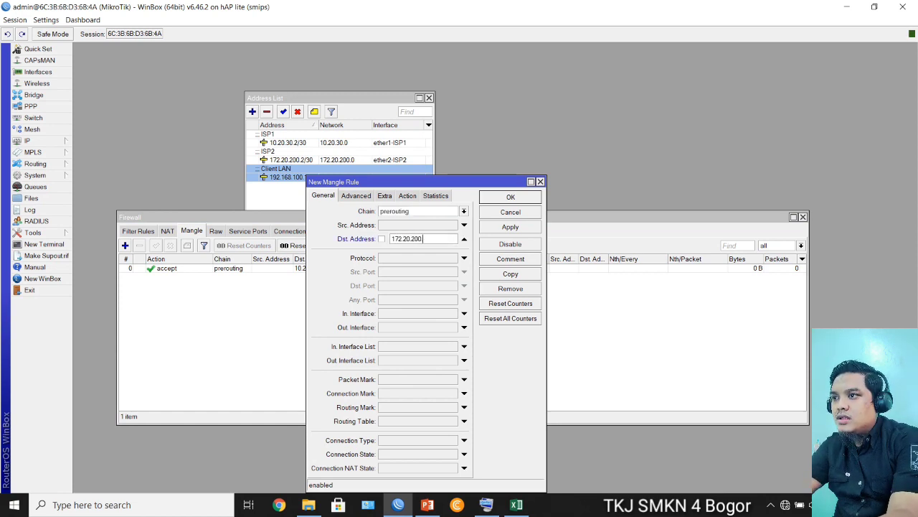
{"action": "type", "text": ".0/30"}
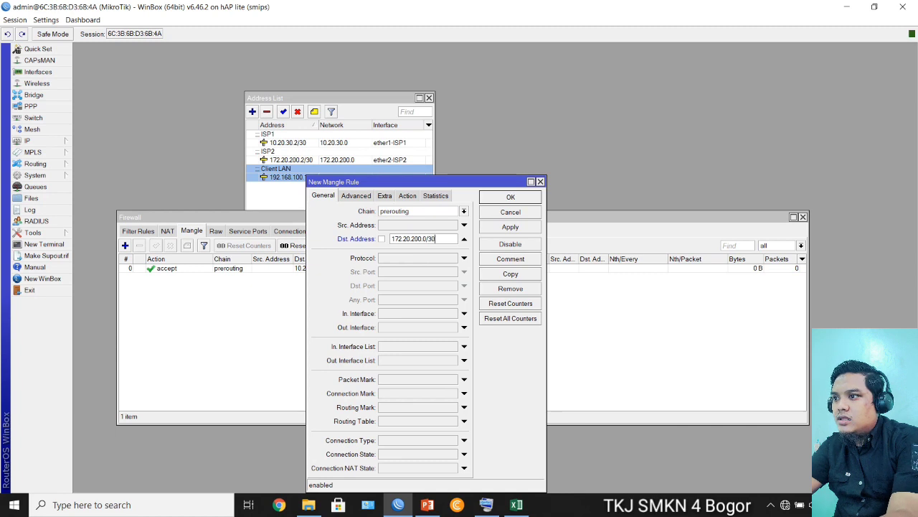
{"action": "left_click", "coordinate": [407, 196]}
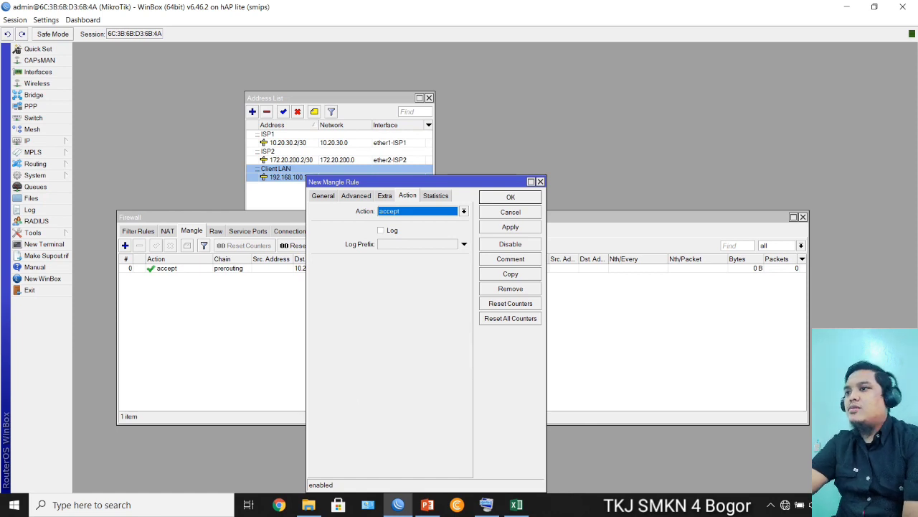
{"action": "left_click", "coordinate": [510, 227]}
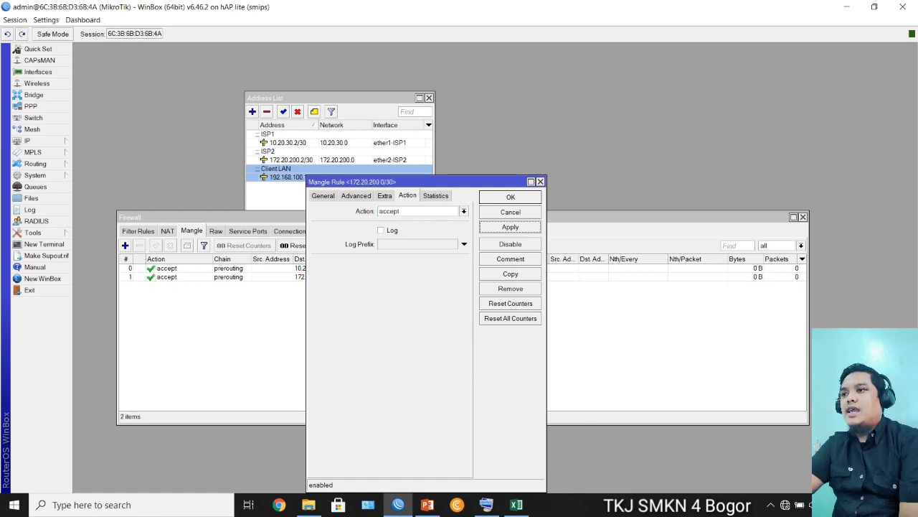
{"action": "left_click", "coordinate": [510, 197]}
Add a third mangle rule with chain prerouting, destination address 192.168.100.0/24 and action accept.
{"action": "left_click", "coordinate": [125, 245]}
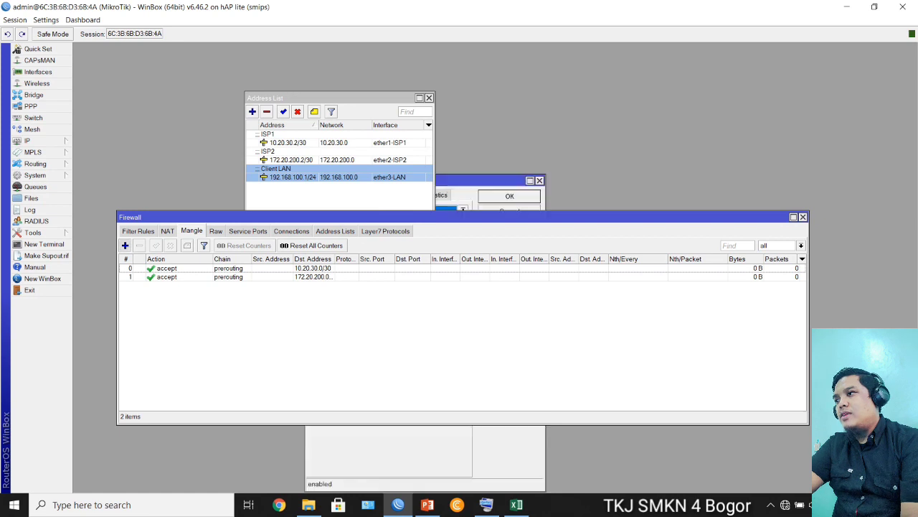
{"action": "left_click", "coordinate": [323, 195]}
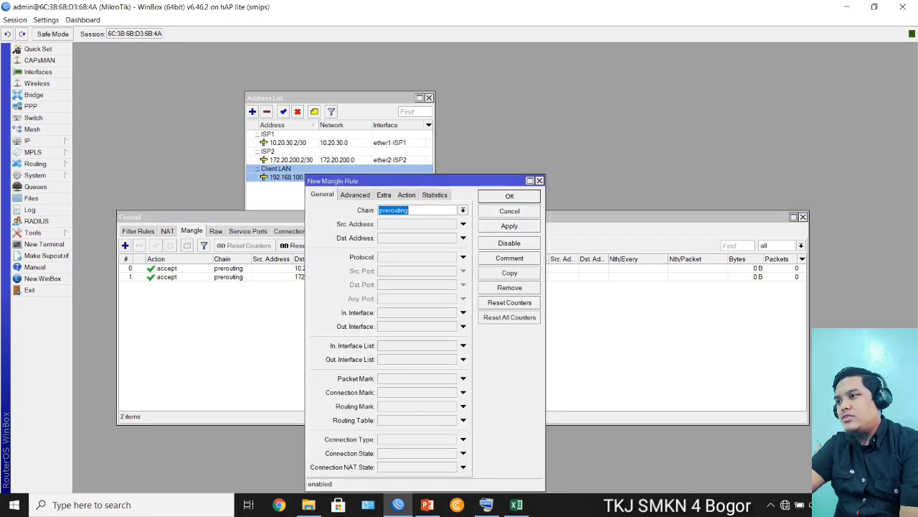
{"action": "left_click", "coordinate": [464, 238]}
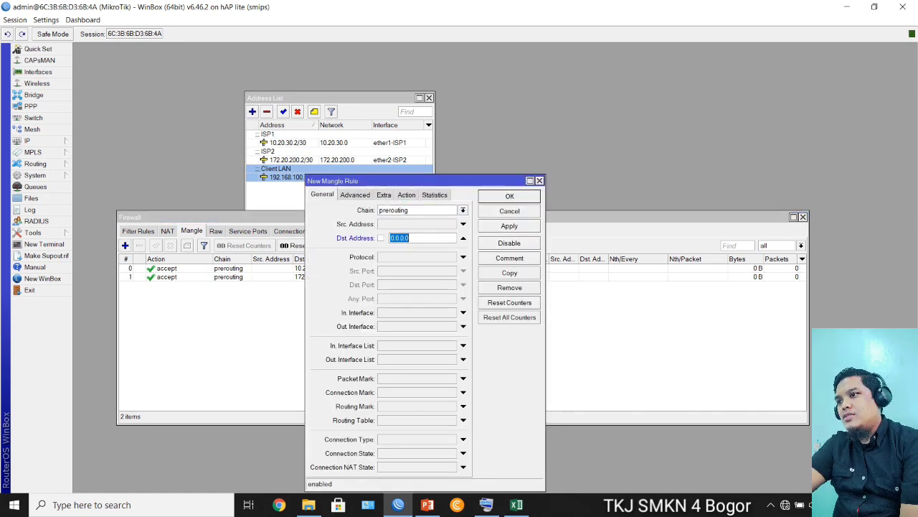
{"action": "type", "text": "1"}
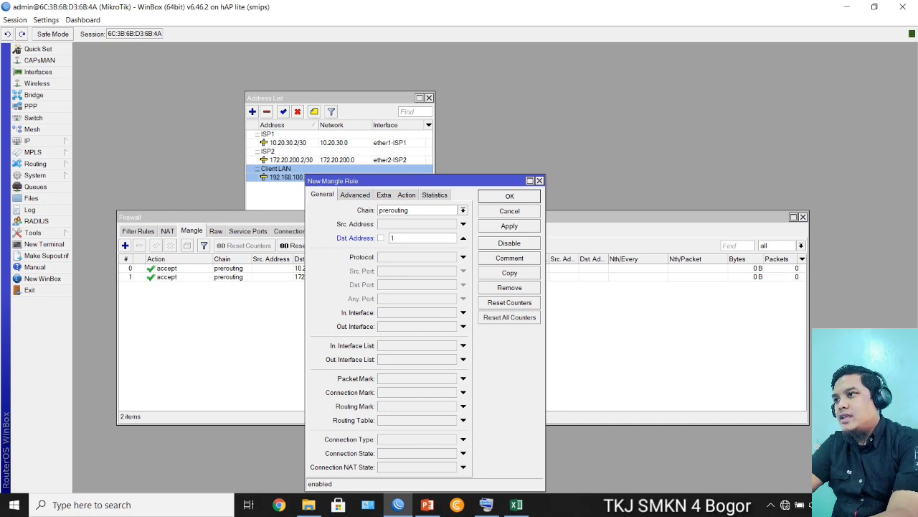
{"action": "type", "text": "92.1"}
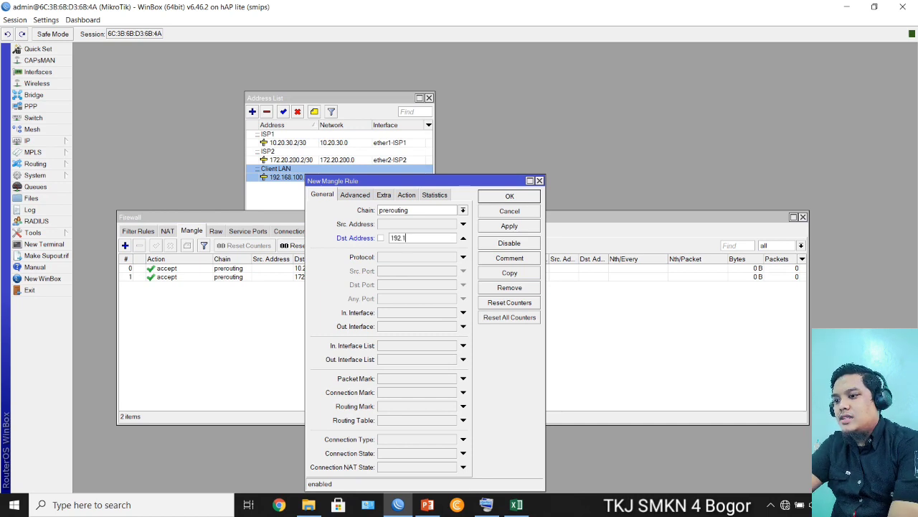
{"action": "type", "text": "68.100"}
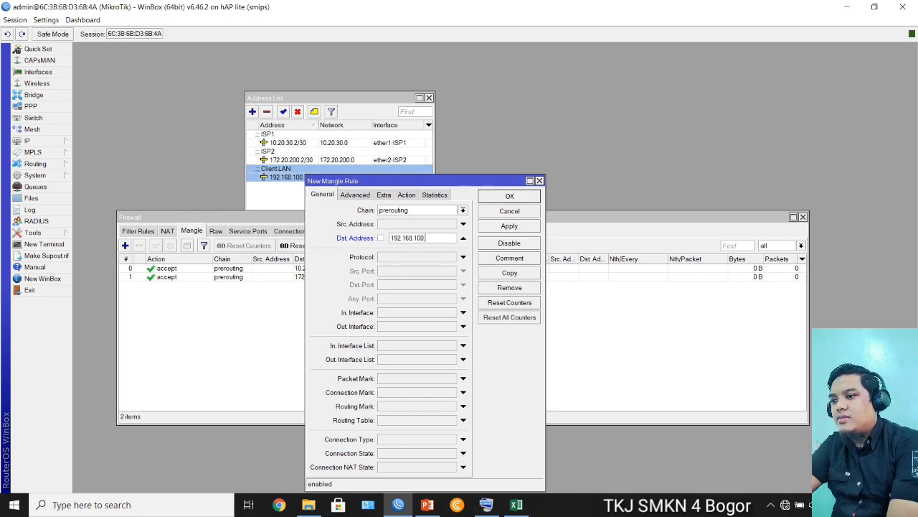
{"action": "type", "text": ".0/24"}
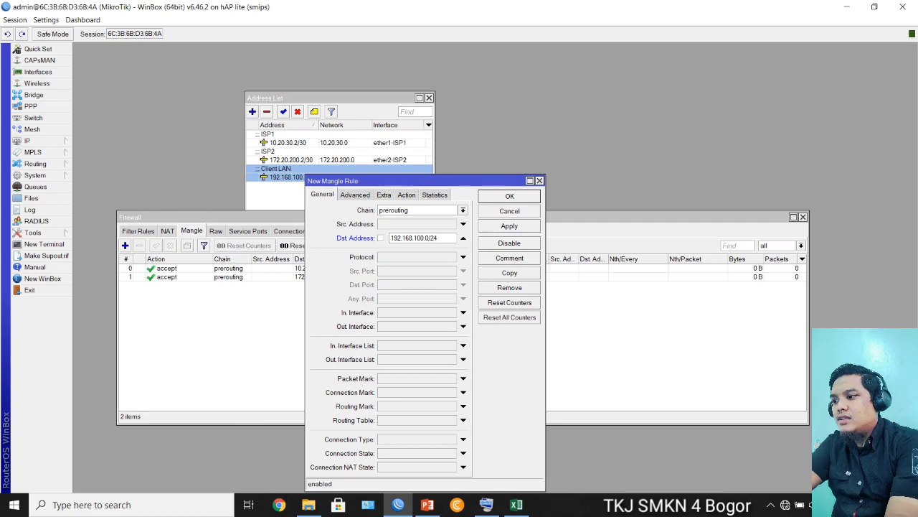
{"action": "left_click_drag", "start_coordinate": [416, 180], "coordinate": [446, 222]}
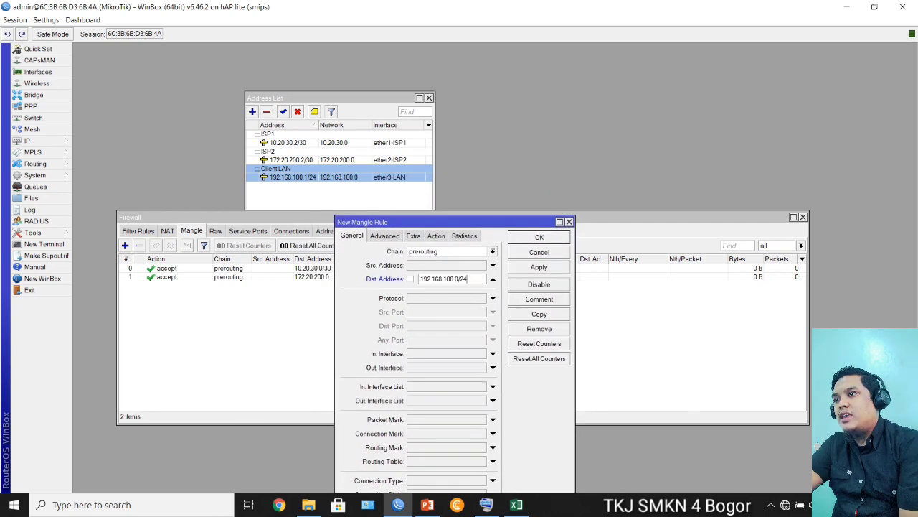
{"action": "left_click", "coordinate": [437, 235]}
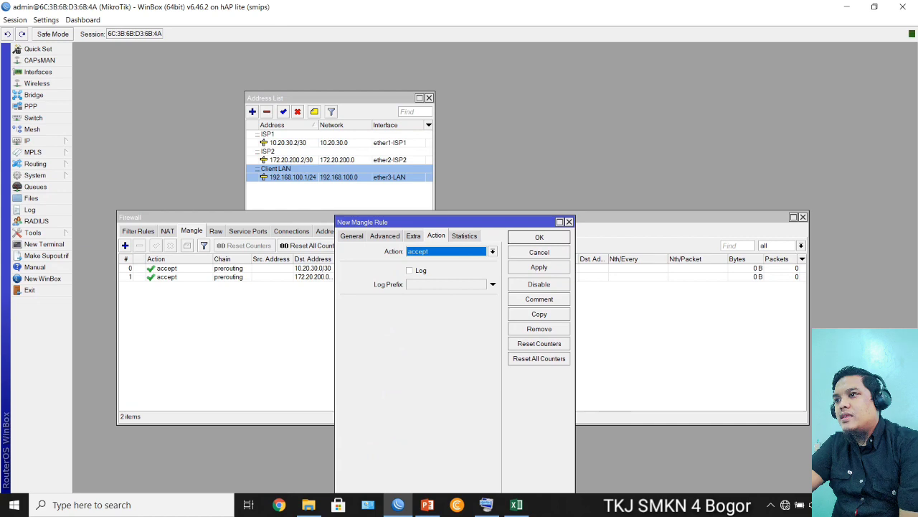
{"action": "left_click", "coordinate": [539, 267]}
{"action": "left_click", "coordinate": [539, 237]}
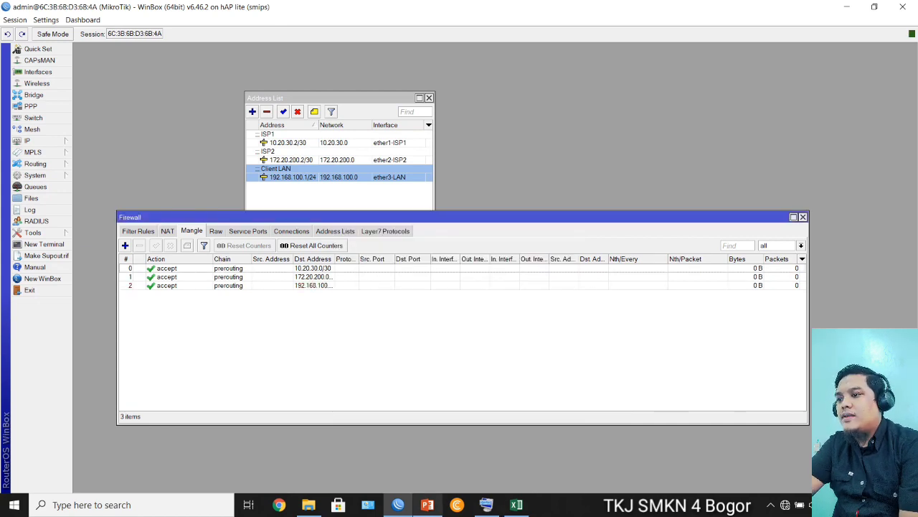
Consult the PCC configuration process slide in PowerPoint and return to the mangle rule list in WinBox.
{"action": "left_click", "coordinate": [427, 505]}
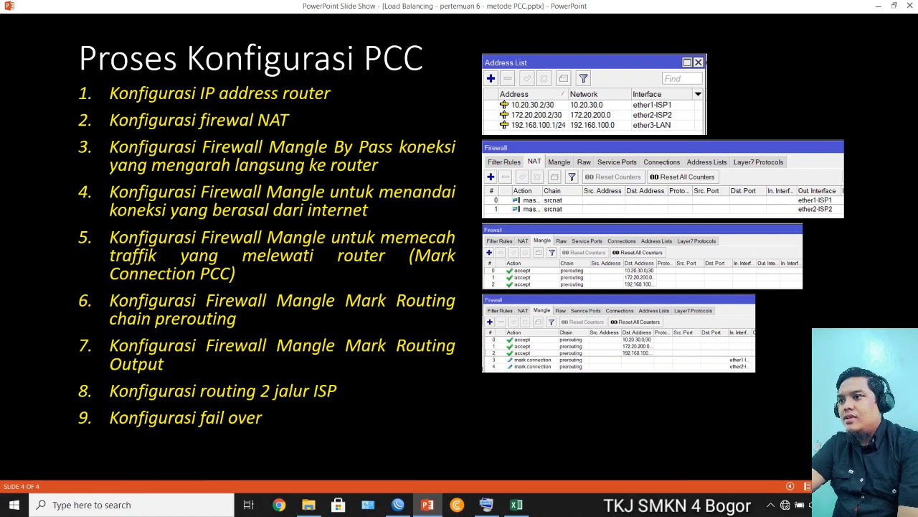
{"action": "key", "text": "alt+Tab"}
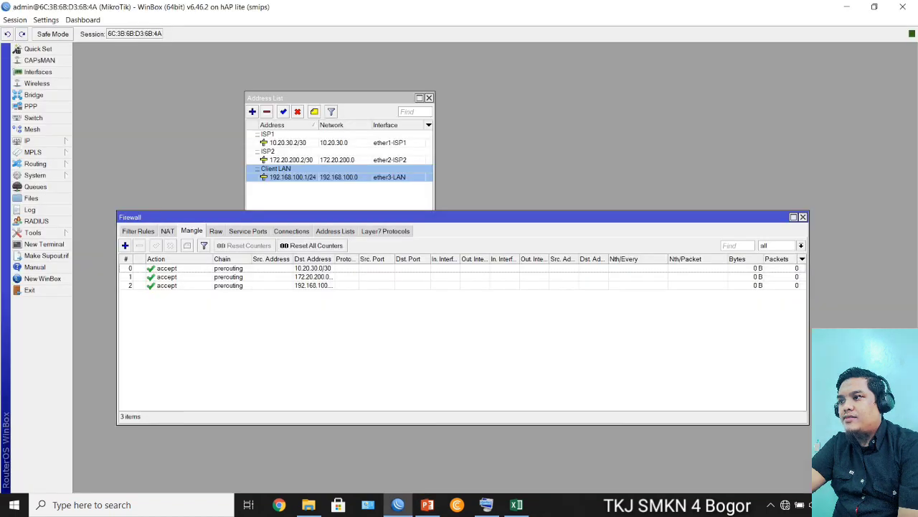
{"action": "left_click_drag", "start_coordinate": [463, 217], "coordinate": [462, 211]}
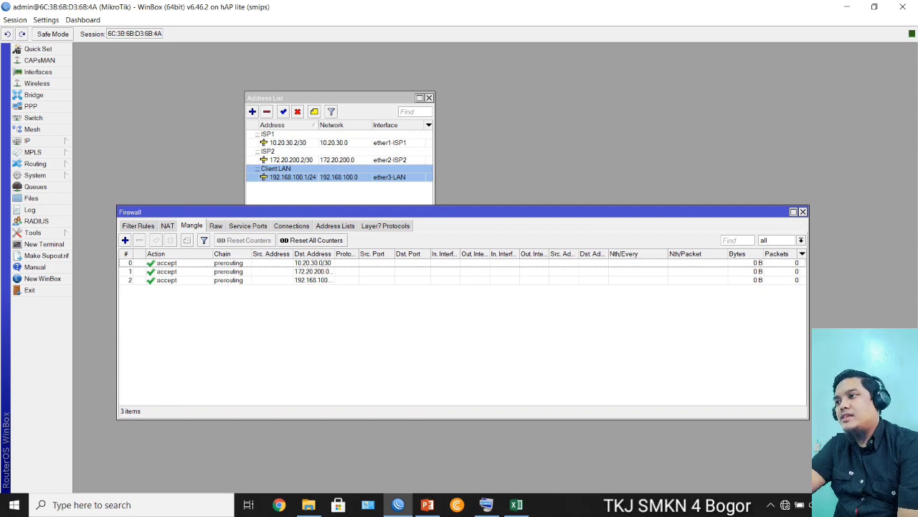
Start a new mangle rule with chain prerouting and in interface ether1-ISP1.
{"action": "left_click", "coordinate": [125, 240]}
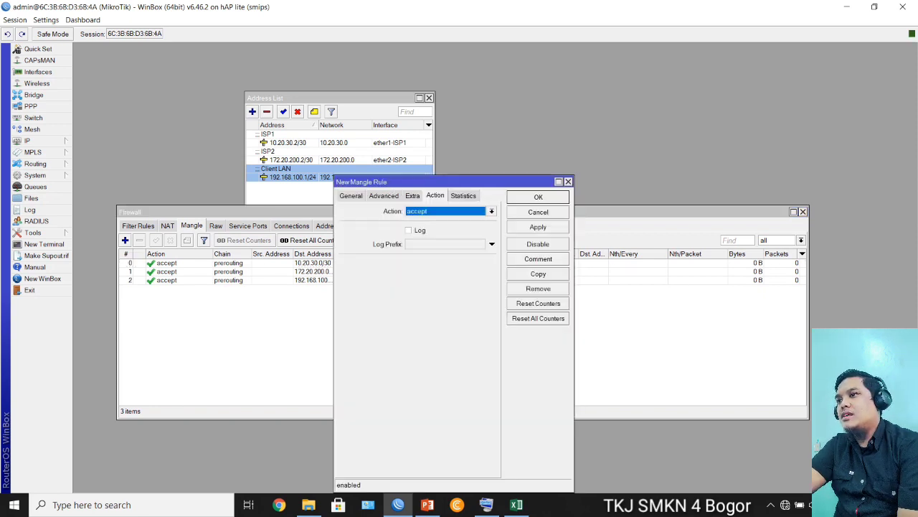
{"action": "left_click", "coordinate": [351, 196]}
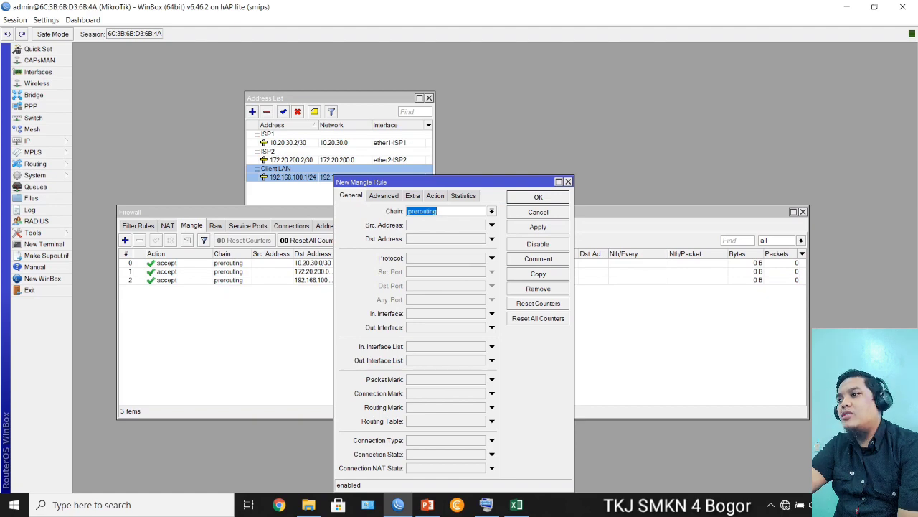
{"action": "left_click_drag", "start_coordinate": [444, 182], "coordinate": [428, 195]}
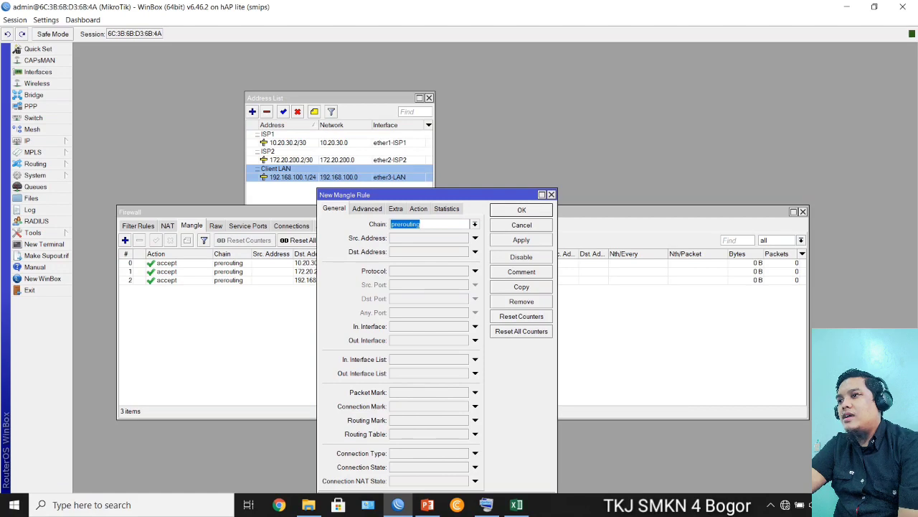
{"action": "left_click", "coordinate": [475, 224]}
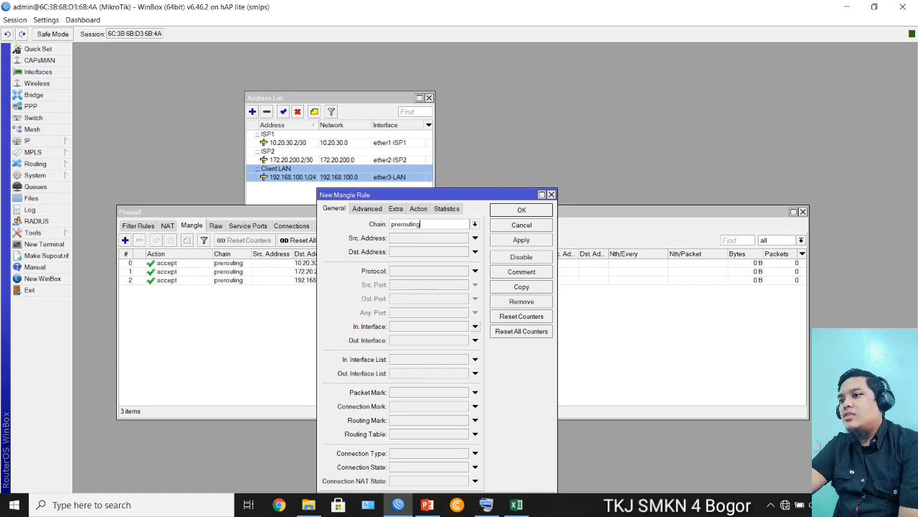
{"action": "left_click", "coordinate": [475, 326]}
{"action": "left_click", "coordinate": [464, 314]}
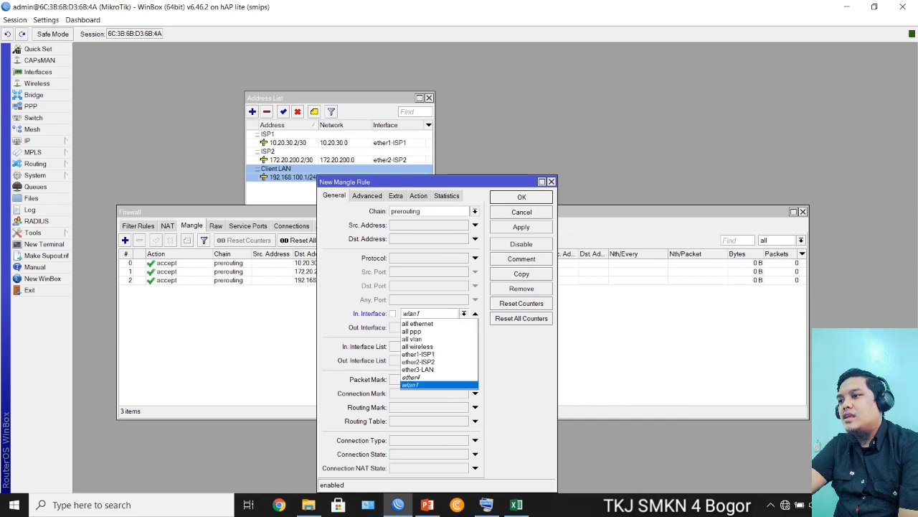
{"action": "left_click", "coordinate": [439, 354]}
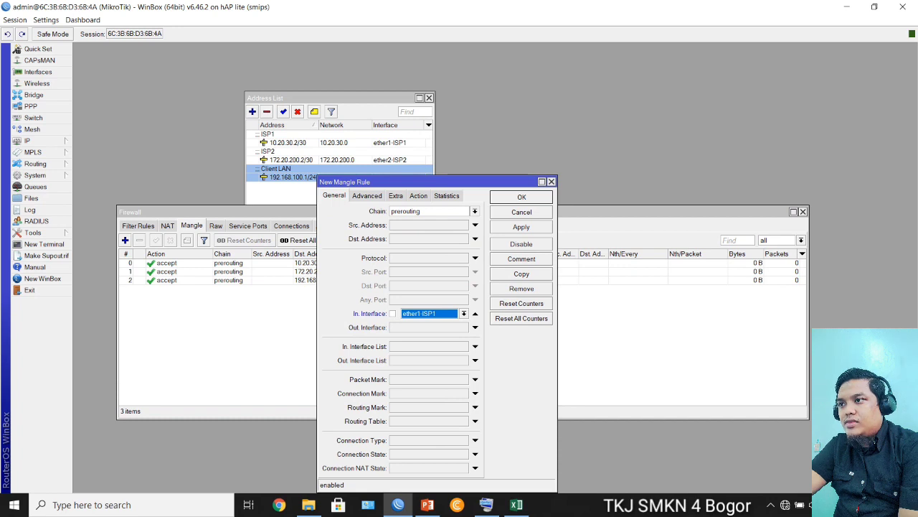
Set the ether1-ISP1 rule's action to mark connection with new connection mark ISP1, keeping passthrough enabled, and save it.
{"action": "left_click", "coordinate": [418, 196]}
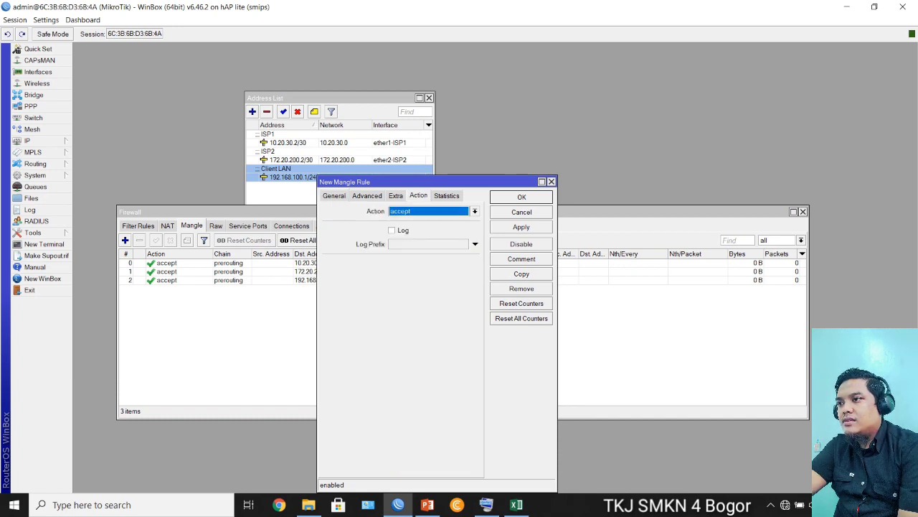
{"action": "left_click", "coordinate": [475, 211]}
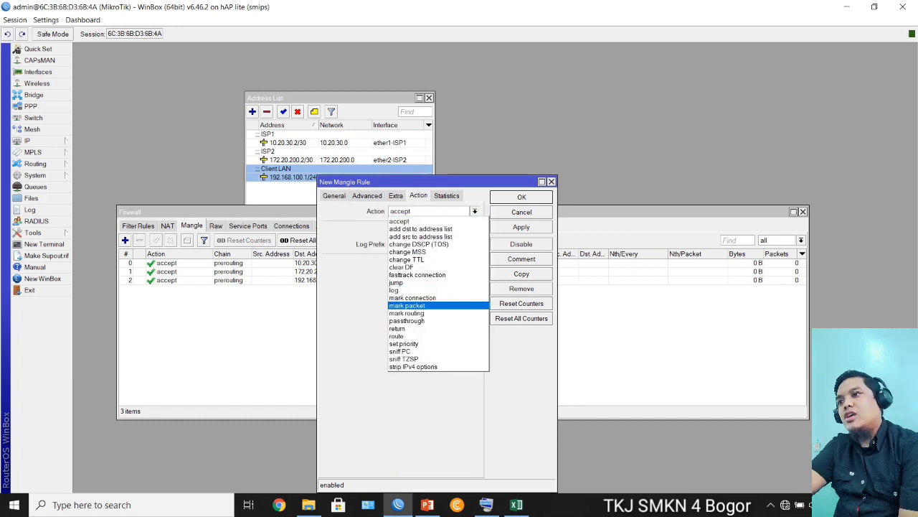
{"action": "left_click", "coordinate": [412, 297]}
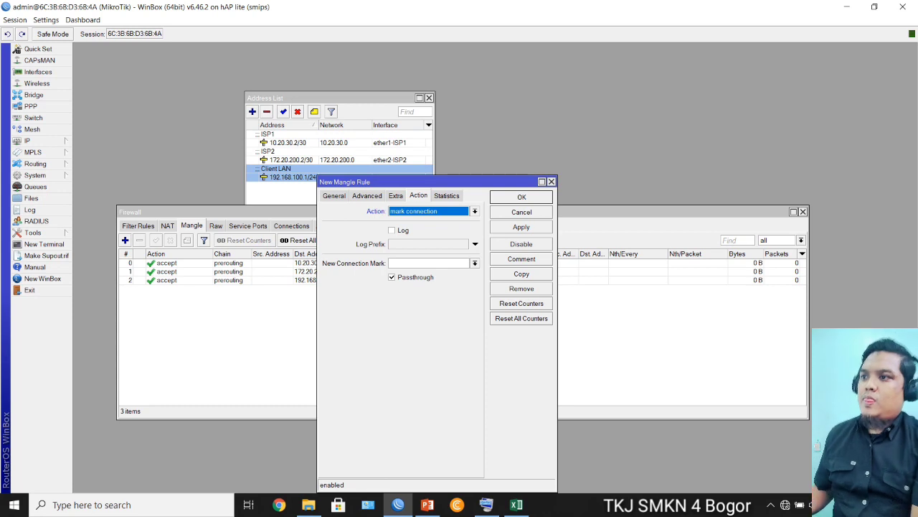
{"action": "left_click", "coordinate": [428, 263]}
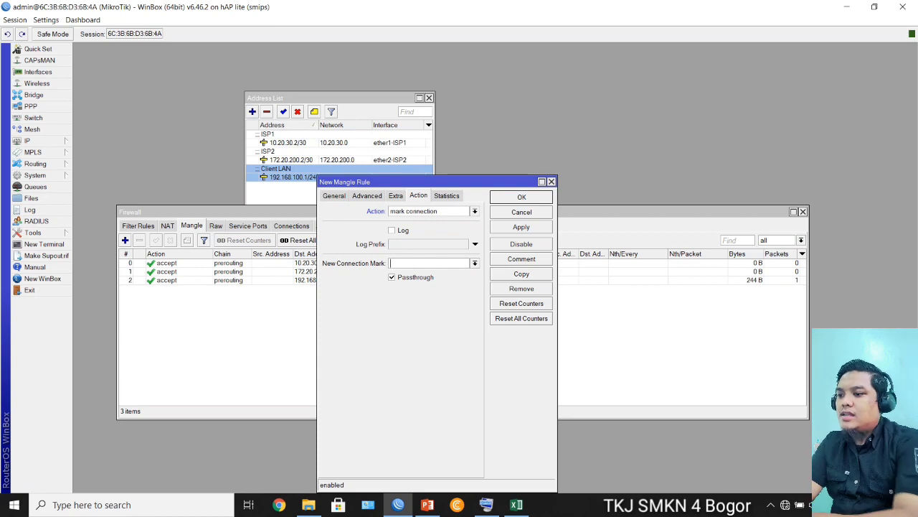
{"action": "type", "text": "ISP1"}
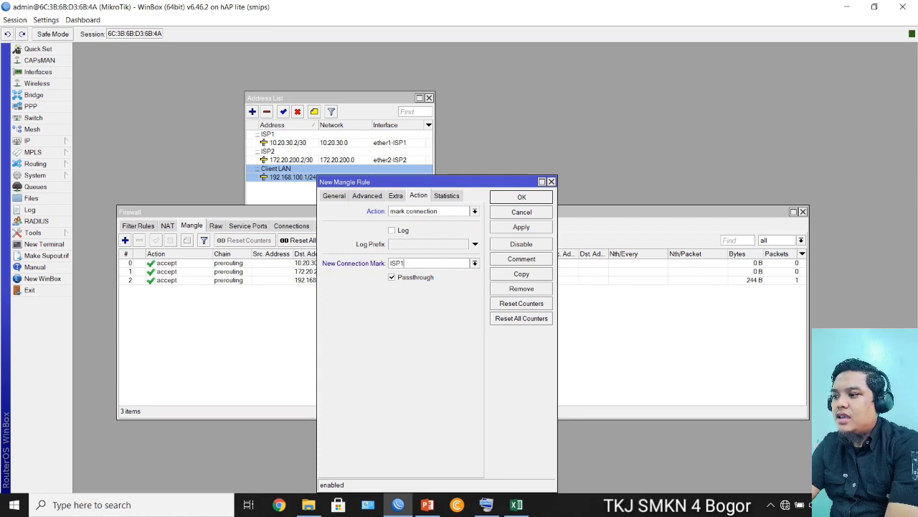
{"action": "left_click", "coordinate": [522, 226]}
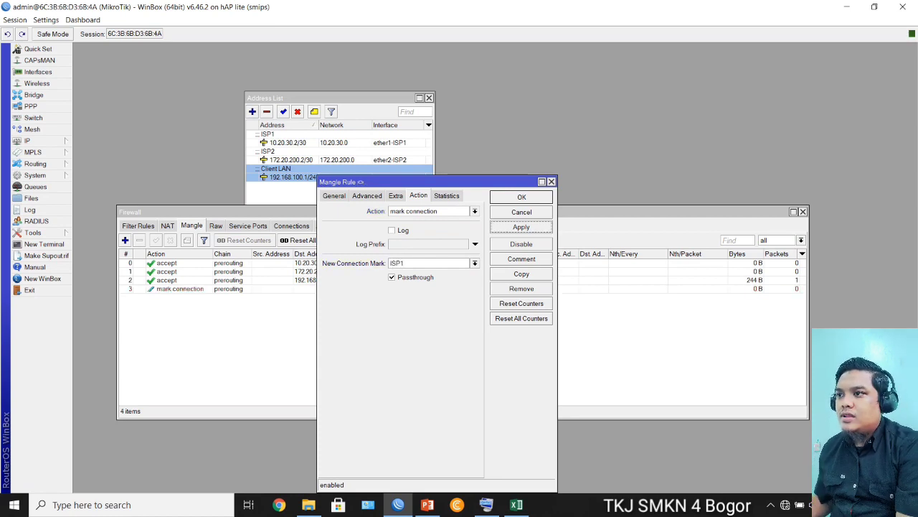
{"action": "left_click", "coordinate": [522, 198]}
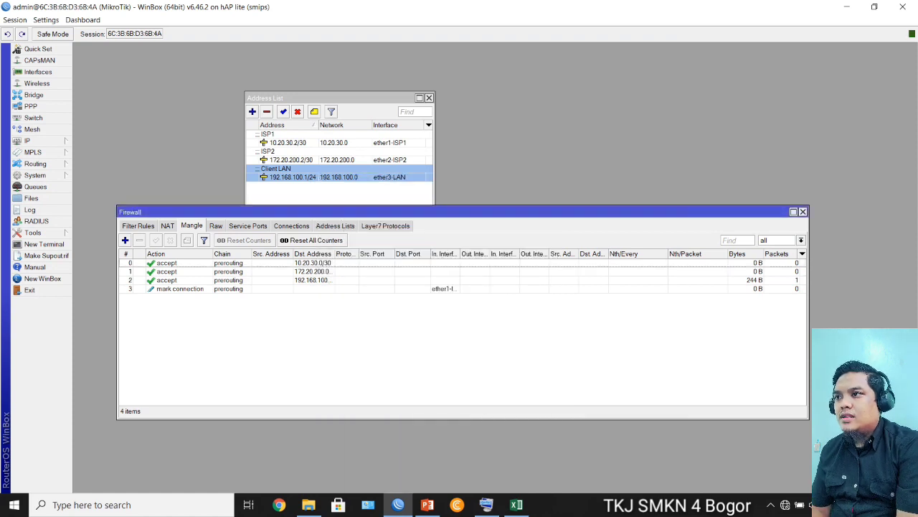
Start another mangle rule with chain prerouting and in interface ether2-ISP2.
{"action": "left_click", "coordinate": [125, 240]}
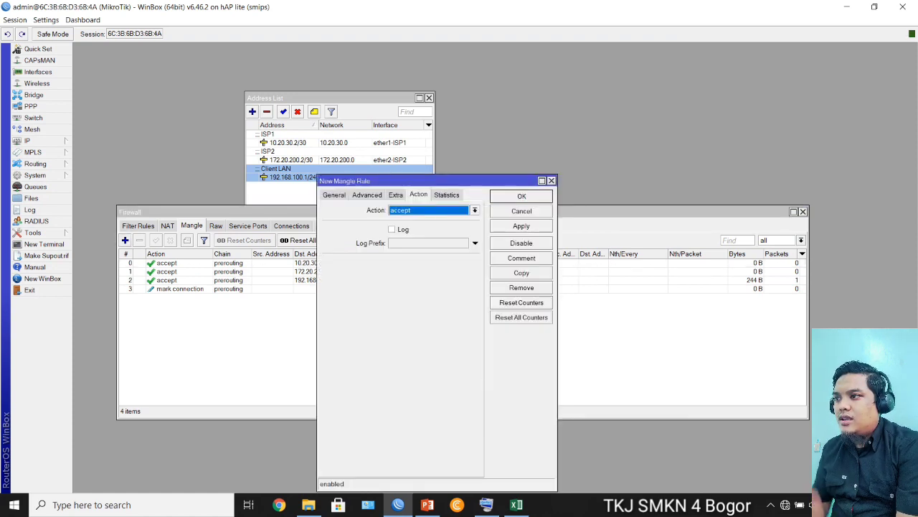
{"action": "left_click", "coordinate": [334, 195]}
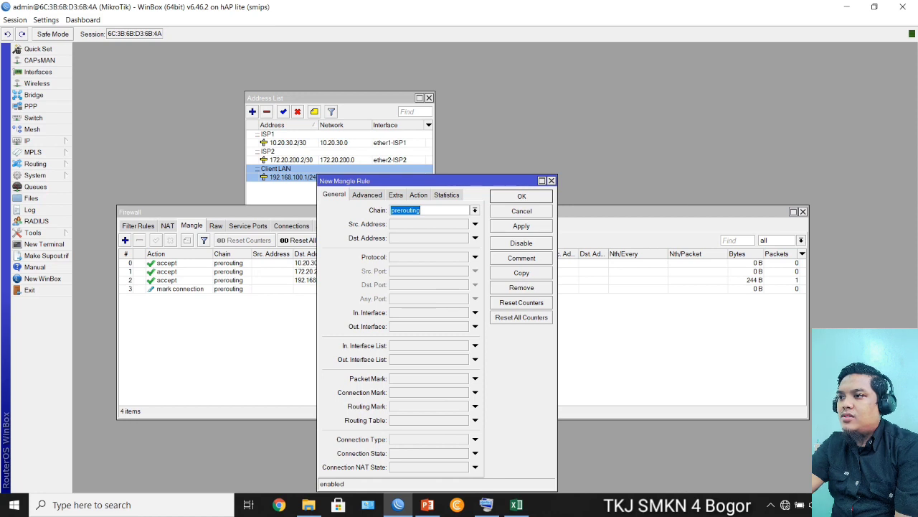
{"action": "left_click", "coordinate": [475, 312]}
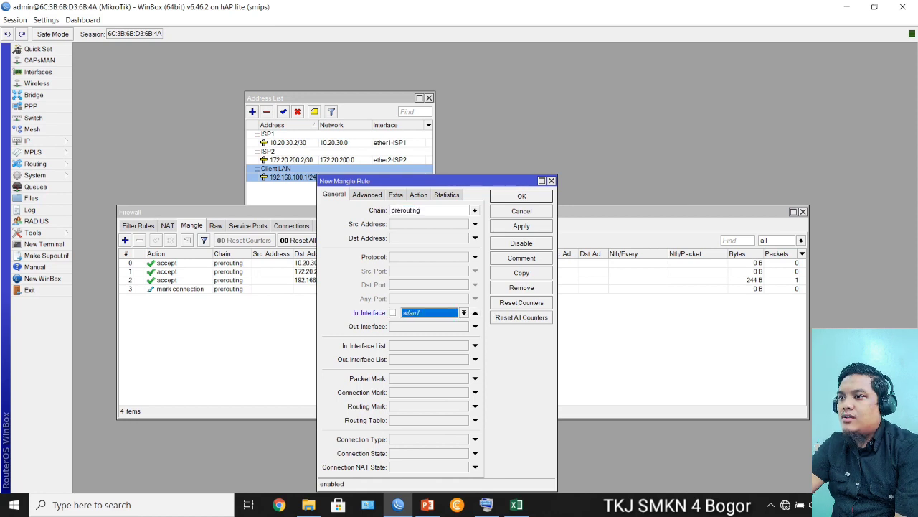
{"action": "left_click", "coordinate": [465, 313]}
{"action": "left_click", "coordinate": [424, 361]}
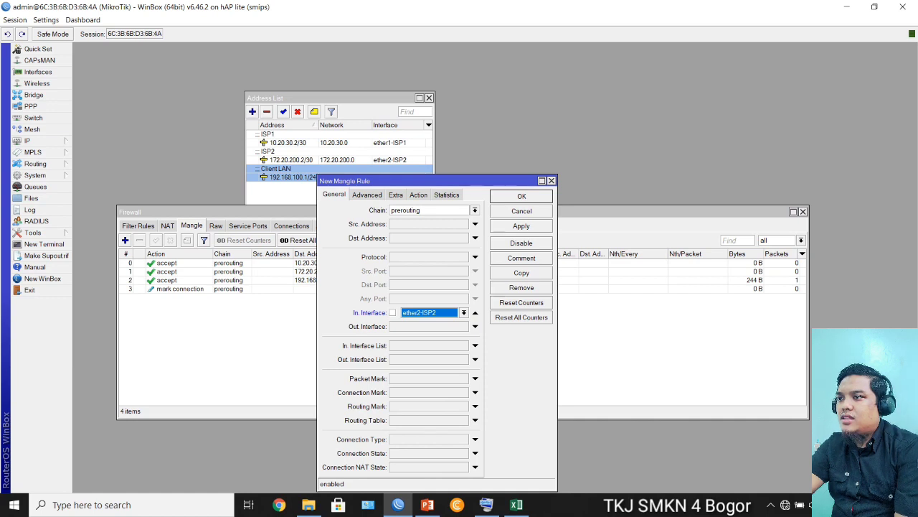
Set the ether2-ISP2 rule's action to mark connection with new connection mark ISP2, keeping passthrough enabled, and save it.
{"action": "left_click", "coordinate": [419, 194]}
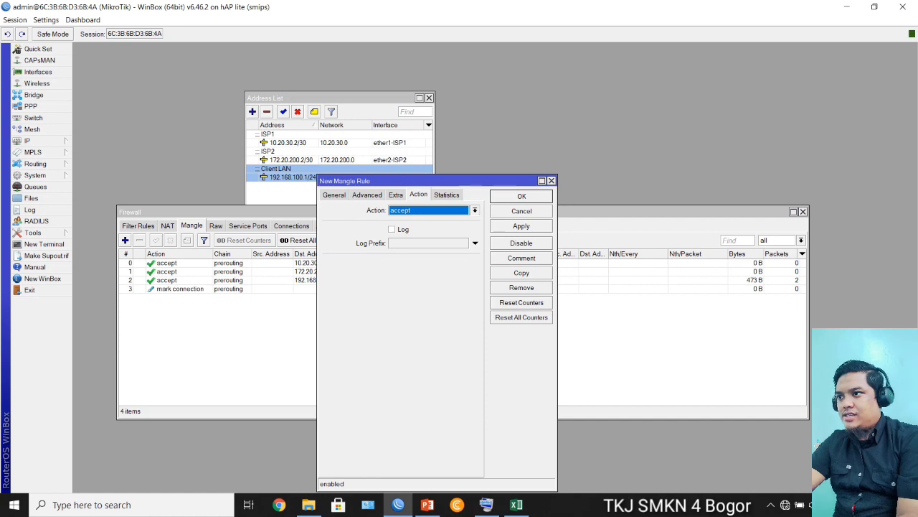
{"action": "left_click", "coordinate": [475, 210]}
{"action": "left_click", "coordinate": [413, 297]}
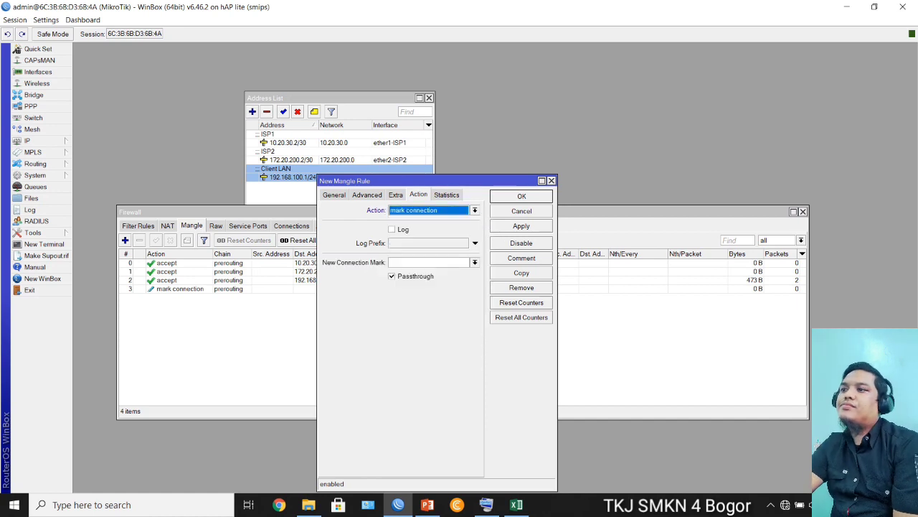
{"action": "left_click", "coordinate": [428, 263]}
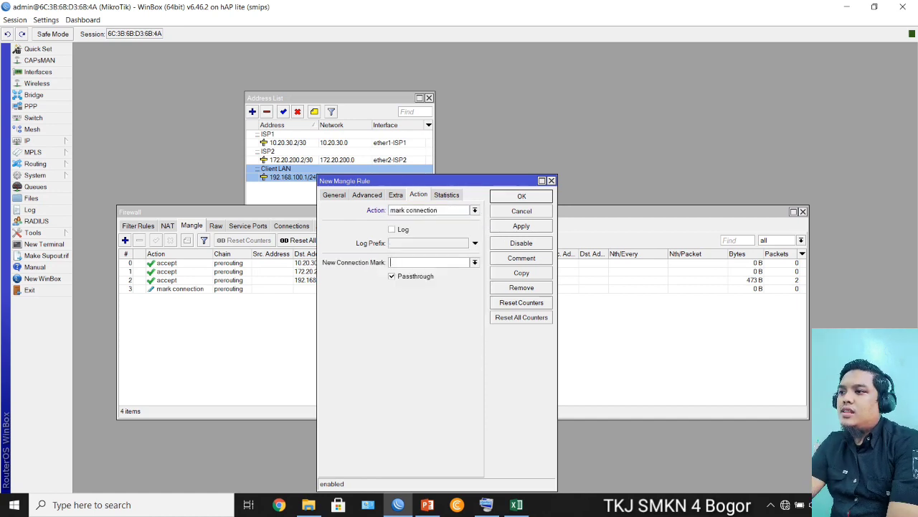
{"action": "type", "text": "IS"}
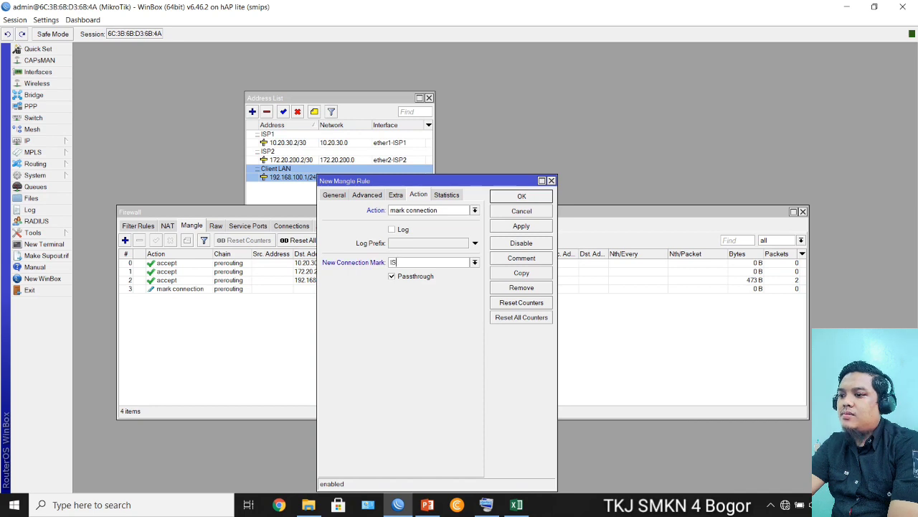
{"action": "type", "text": "P2"}
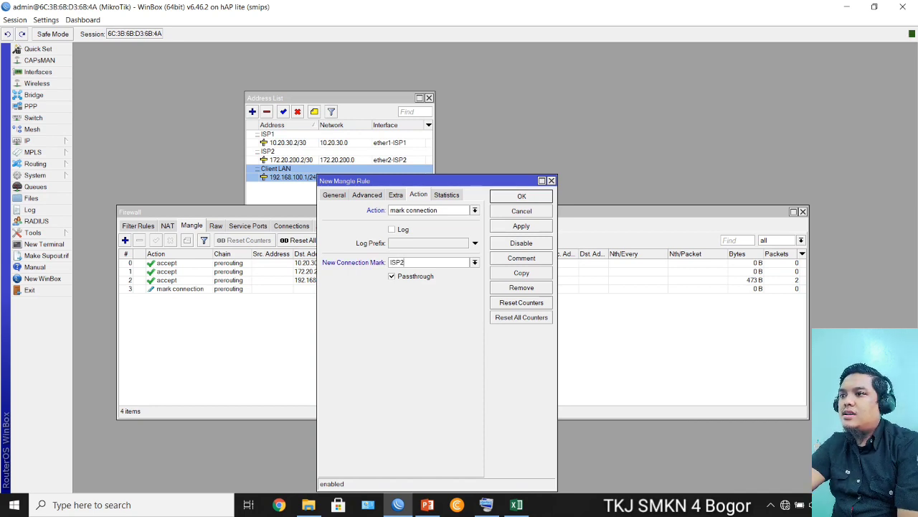
{"action": "left_click", "coordinate": [521, 226]}
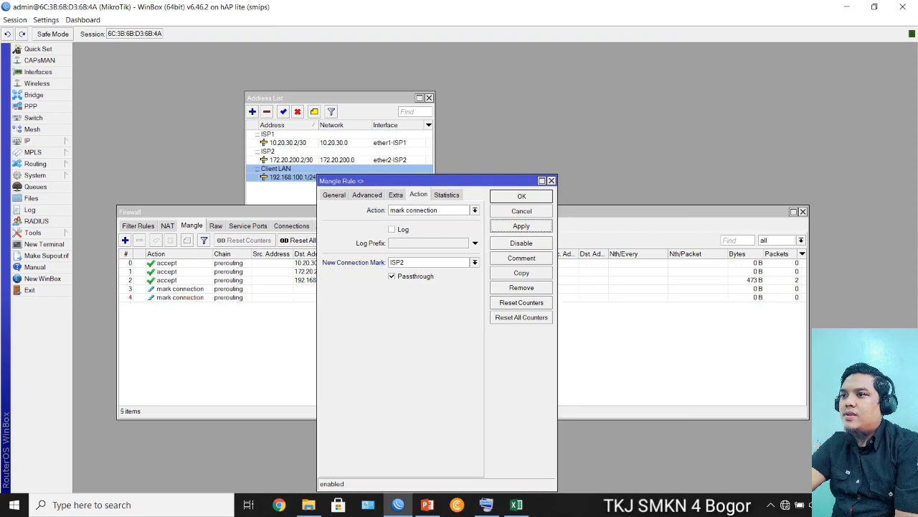
{"action": "left_click", "coordinate": [522, 196]}
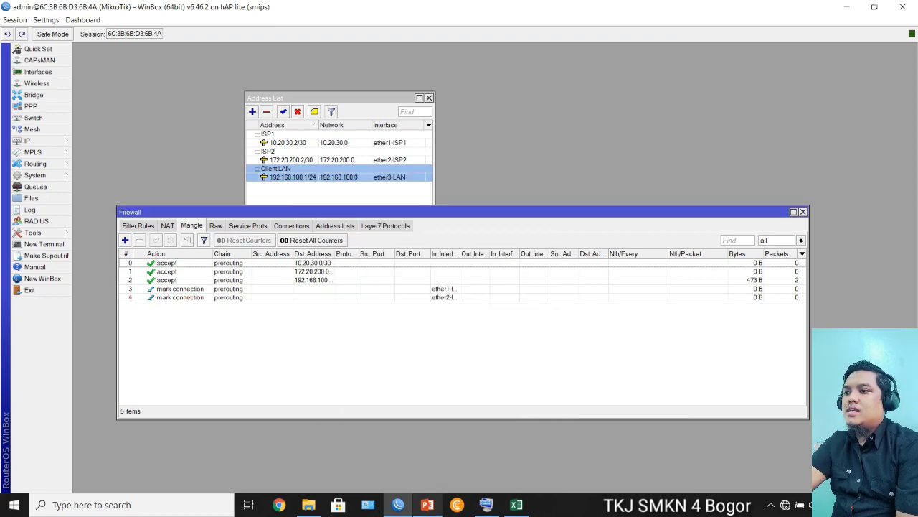
Review the PCC configuration process slide in PowerPoint for the next mangle stage, and return to WinBox.
{"action": "left_click", "coordinate": [428, 504]}
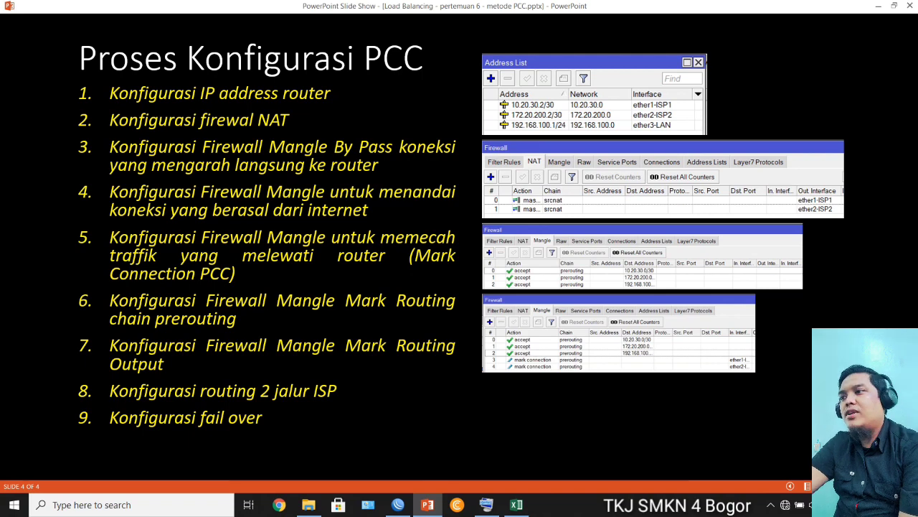
{"action": "key", "text": "alt+Tab"}
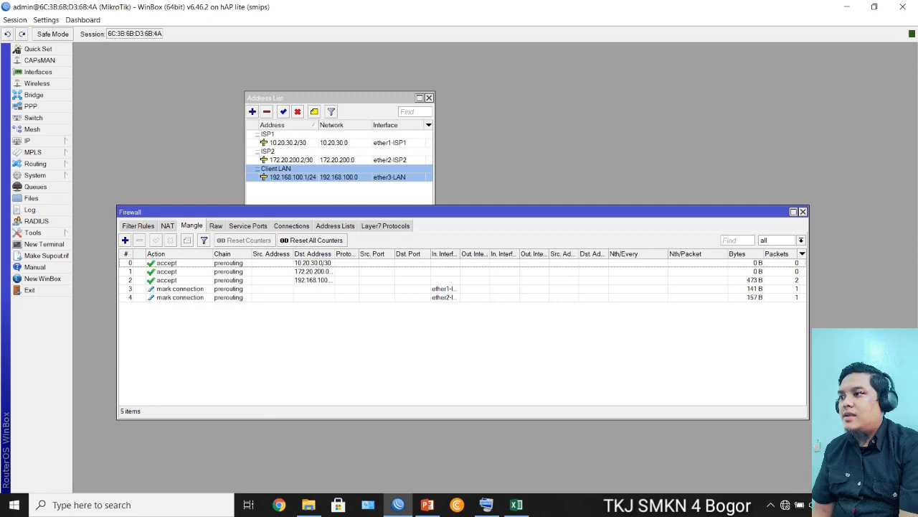
Start a new mangle rule with chain prerouting and in interface ether3-LAN.
{"action": "left_click_drag", "start_coordinate": [459, 212], "coordinate": [483, 193]}
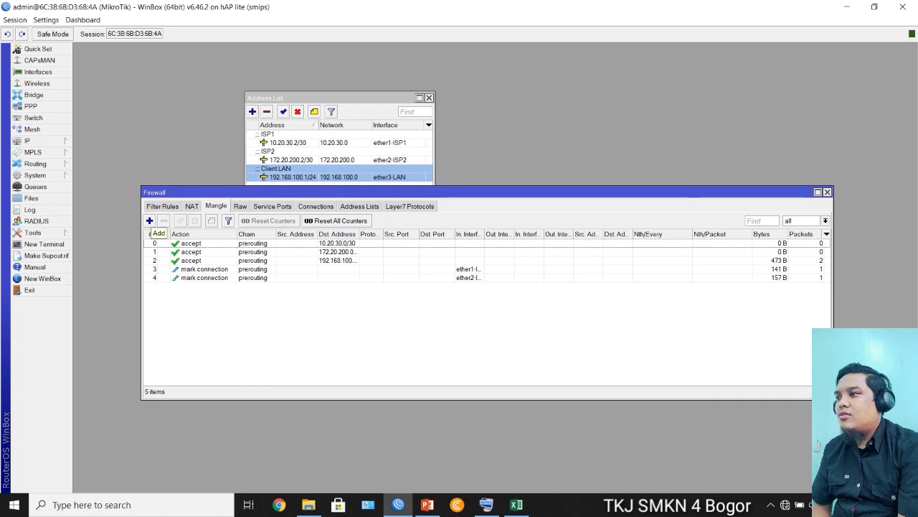
{"action": "left_click", "coordinate": [149, 220]}
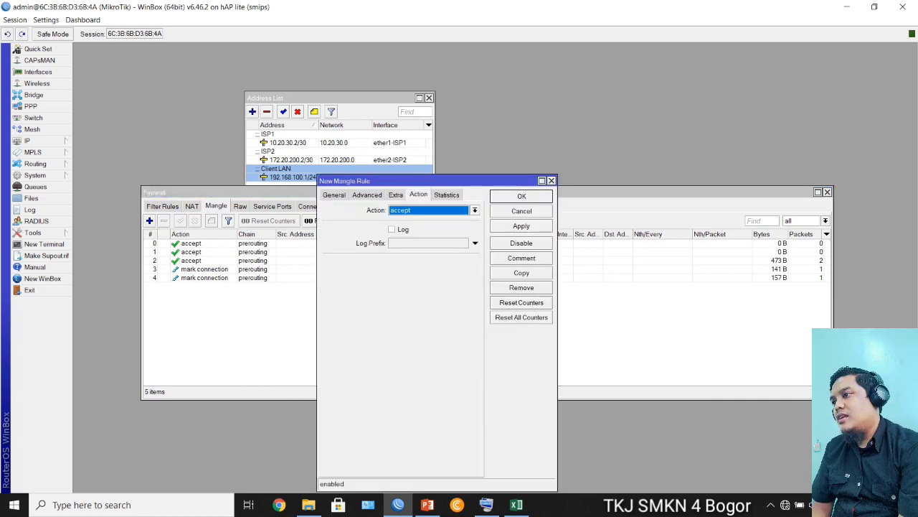
{"action": "left_click", "coordinate": [335, 194]}
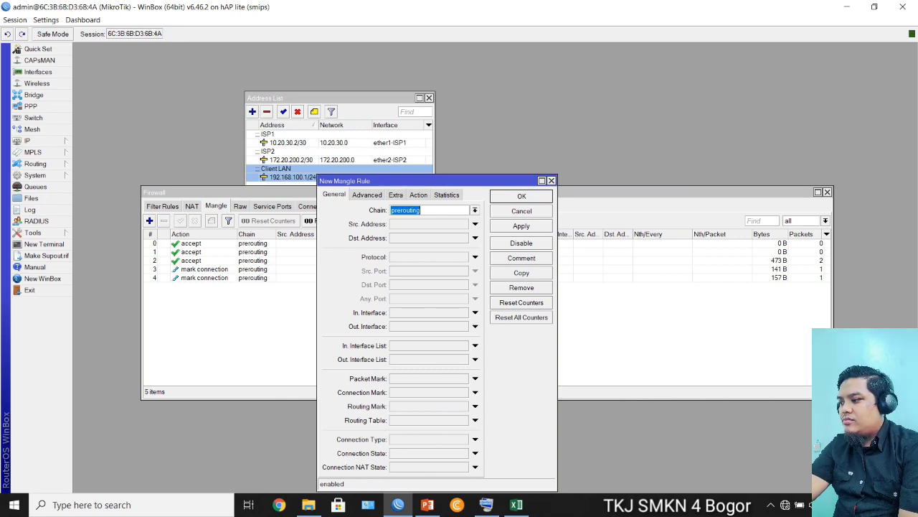
{"action": "left_click", "coordinate": [475, 313]}
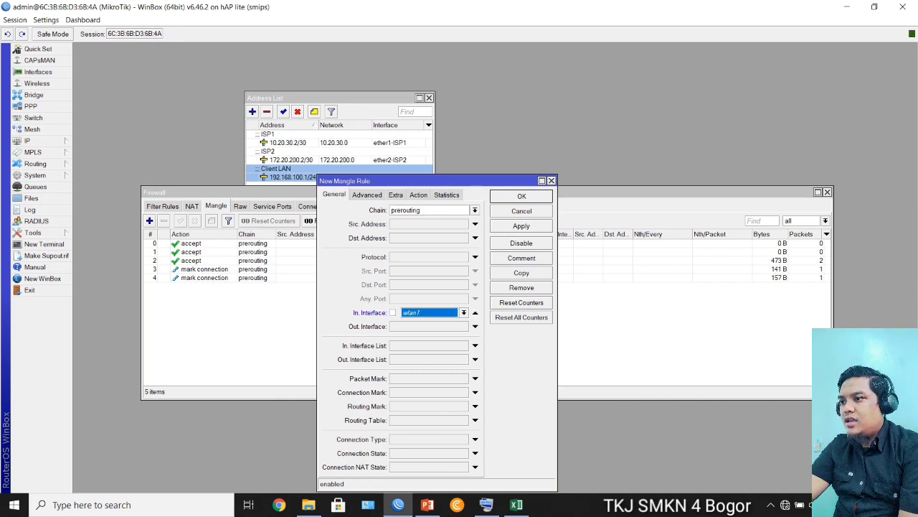
{"action": "left_click", "coordinate": [464, 313]}
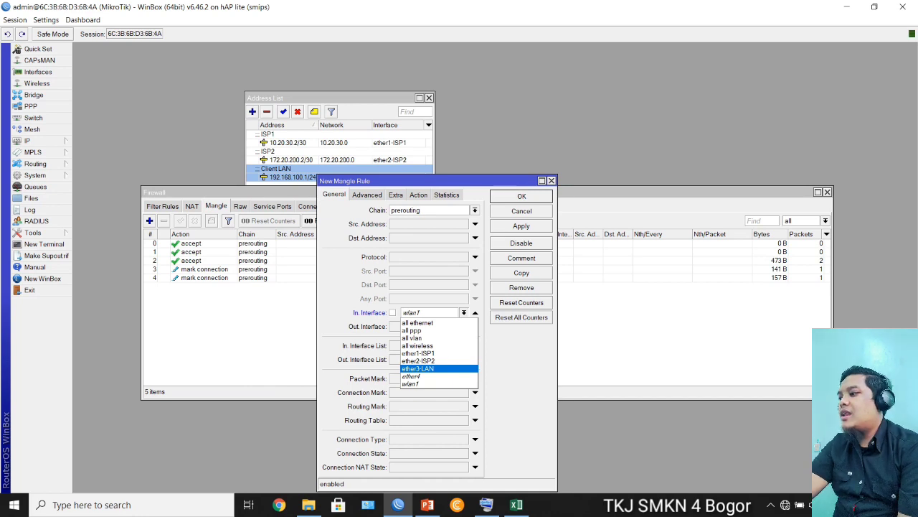
{"action": "left_click", "coordinate": [418, 368]}
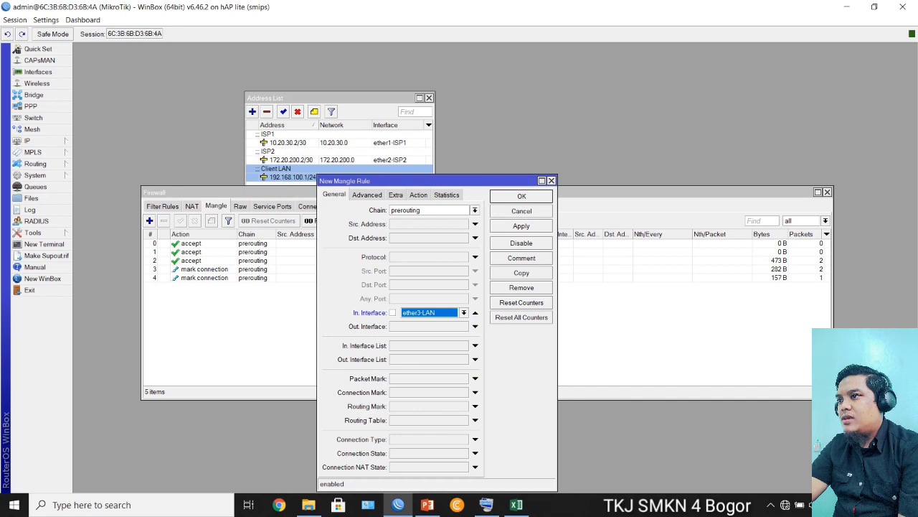
Set the ether3-LAN rule's Per Connection Classifier to both addresses with values 2/0.
{"action": "left_click", "coordinate": [367, 195]}
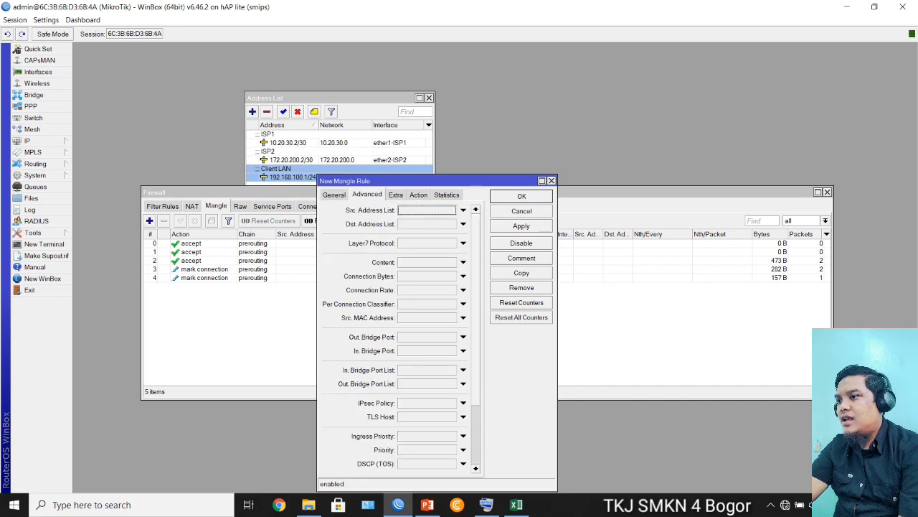
{"action": "left_click", "coordinate": [463, 303]}
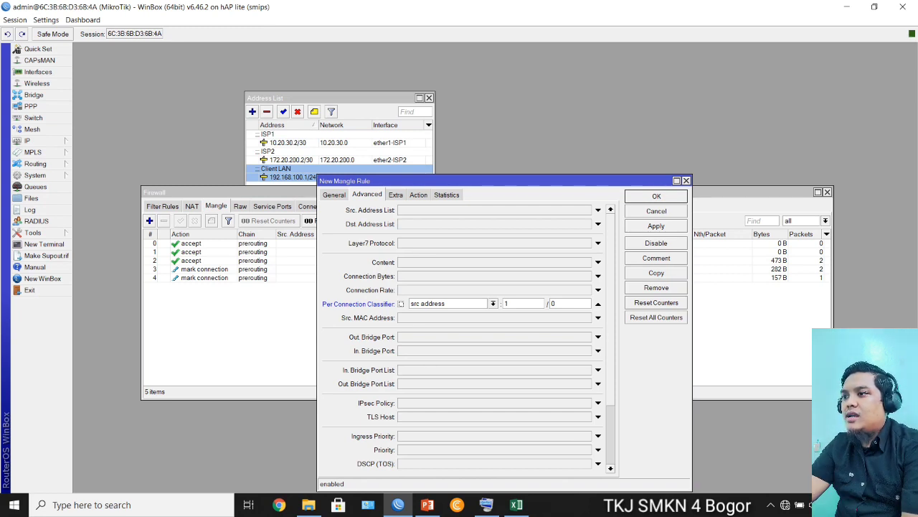
{"action": "left_click", "coordinate": [493, 304]}
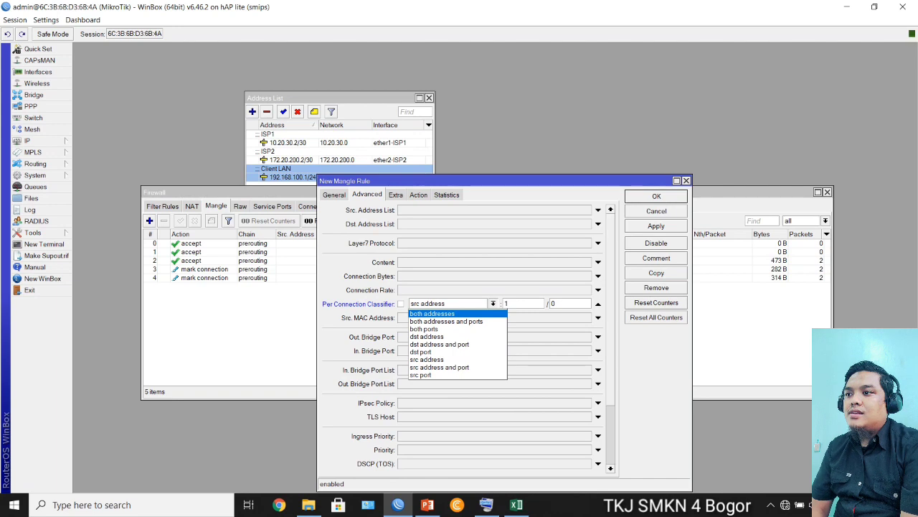
{"action": "key", "text": "Return"}
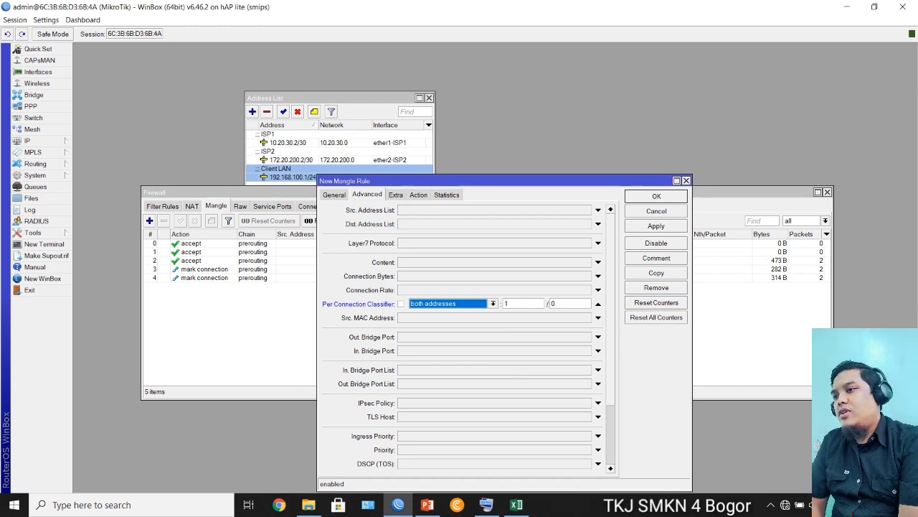
{"action": "left_click", "coordinate": [511, 303]}
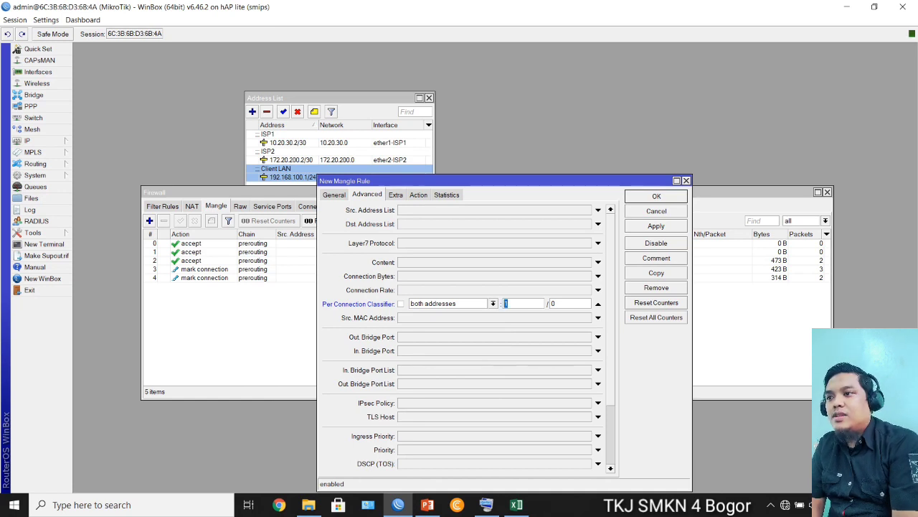
{"action": "type", "text": "2"}
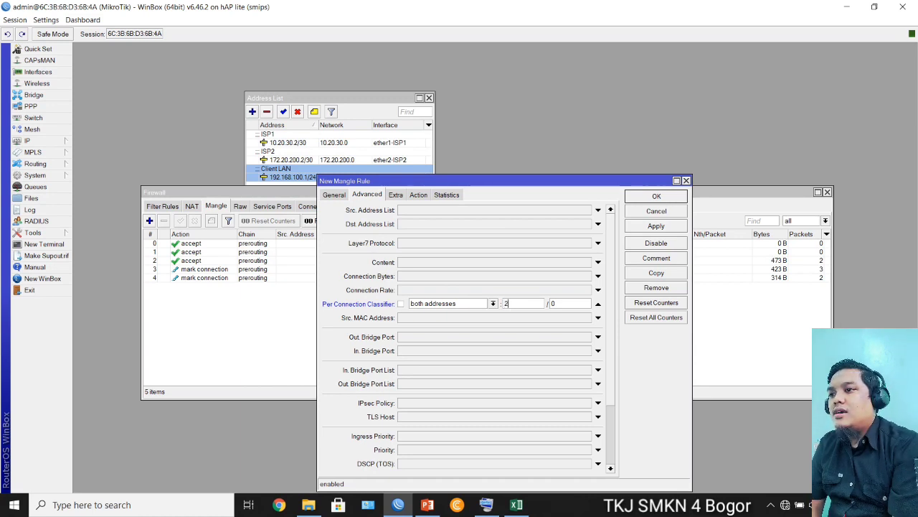
{"action": "key", "text": "Tab"}
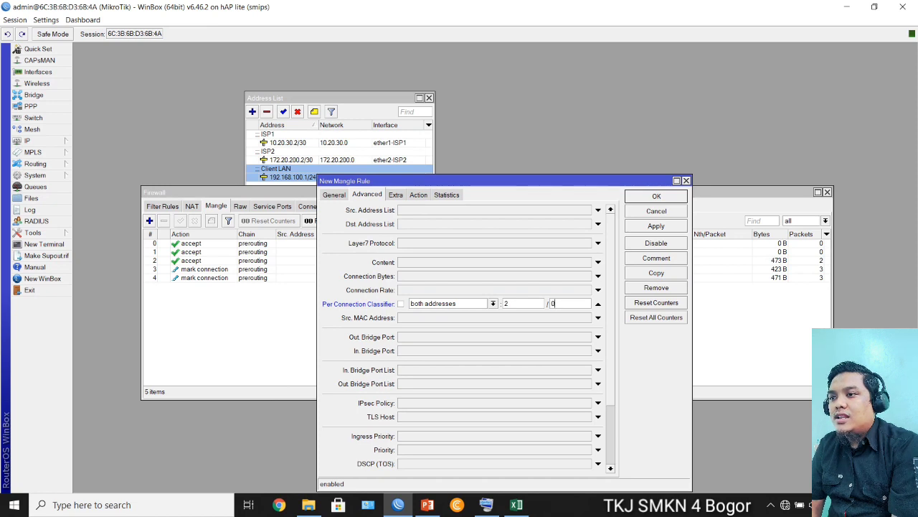
{"action": "double_click", "coordinate": [553, 303]}
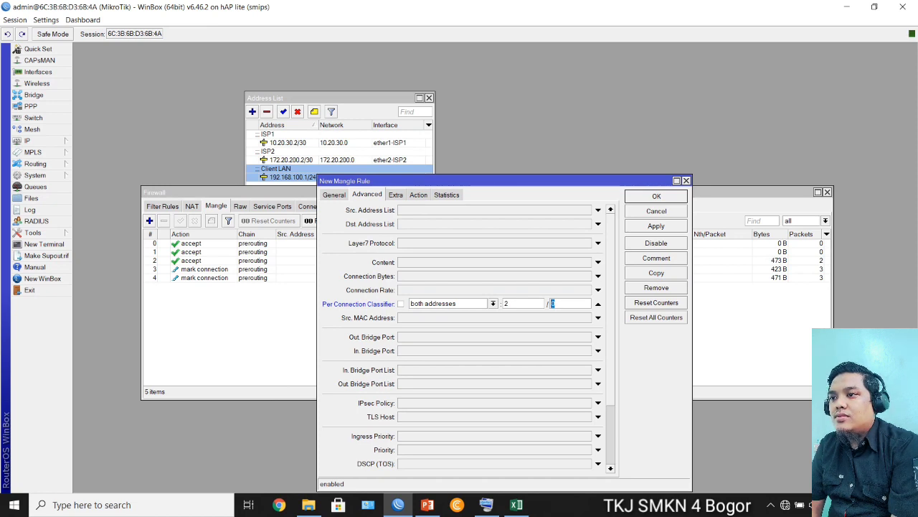
{"action": "key", "text": "shift+Tab"}
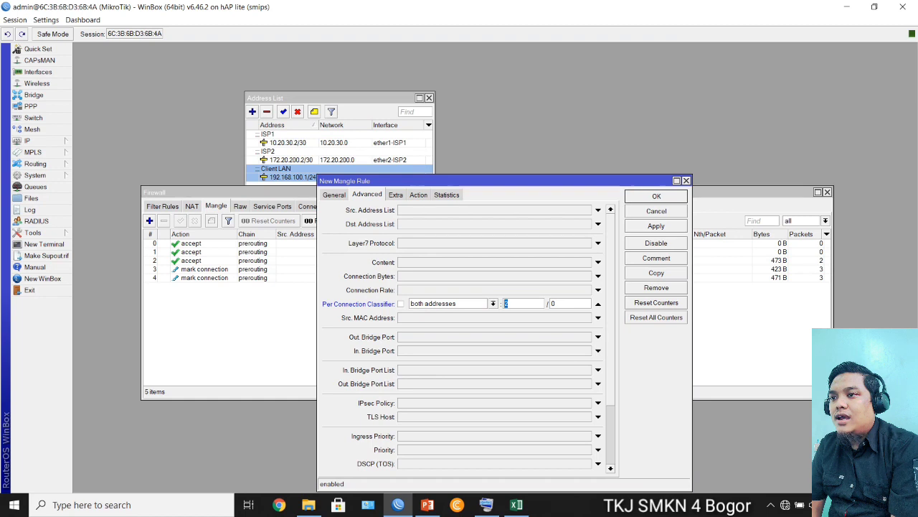
{"action": "key", "text": "Tab"}
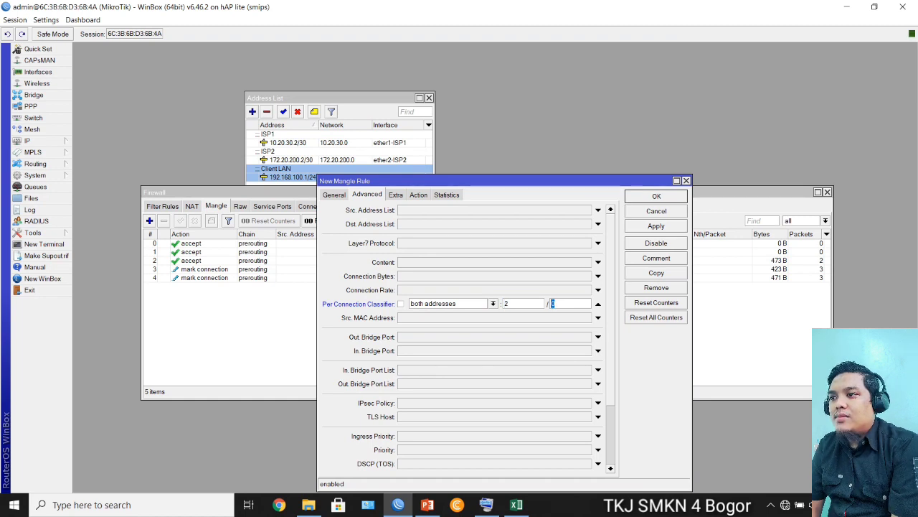
{"action": "key", "text": "shift+Tab"}
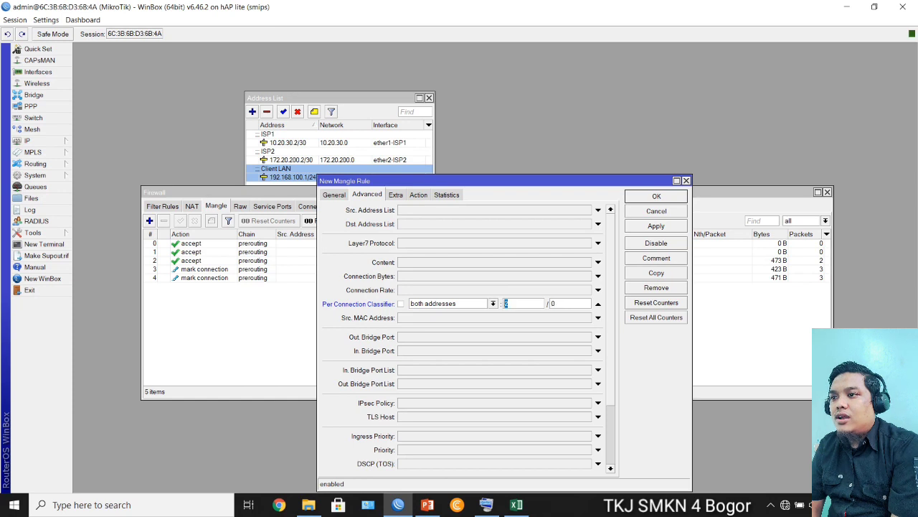
{"action": "key", "text": "Tab"}
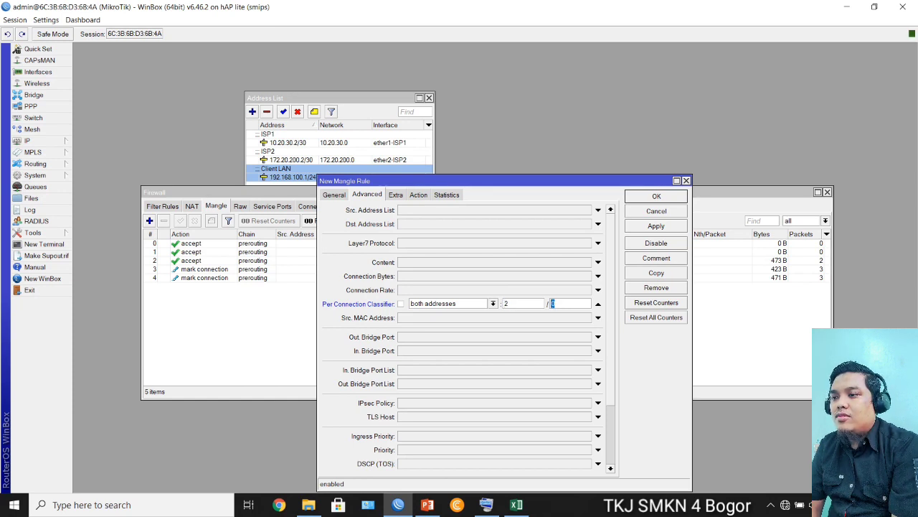
{"action": "type", "text": "0"}
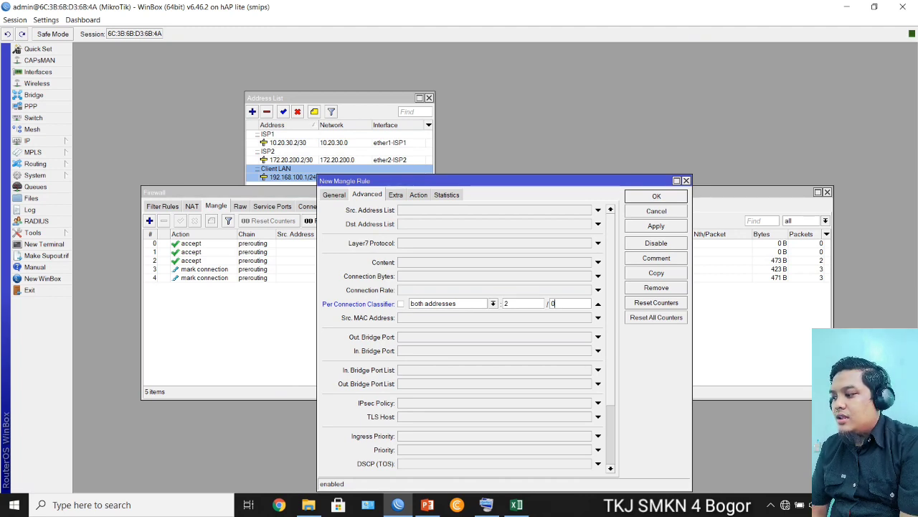
Set the ether3-LAN rule's action to mark connection with new connection mark ISP1, keeping passthrough enabled, and save it.
{"action": "left_click", "coordinate": [418, 195]}
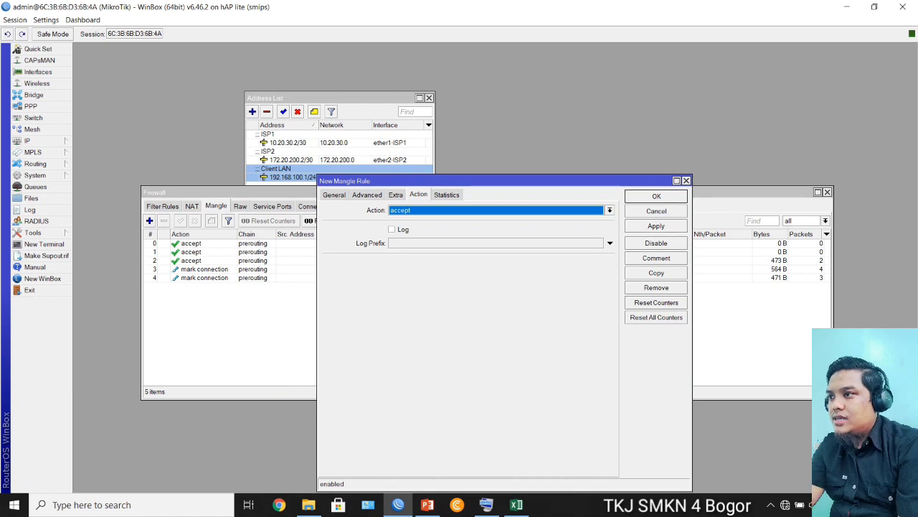
{"action": "left_click", "coordinate": [610, 210]}
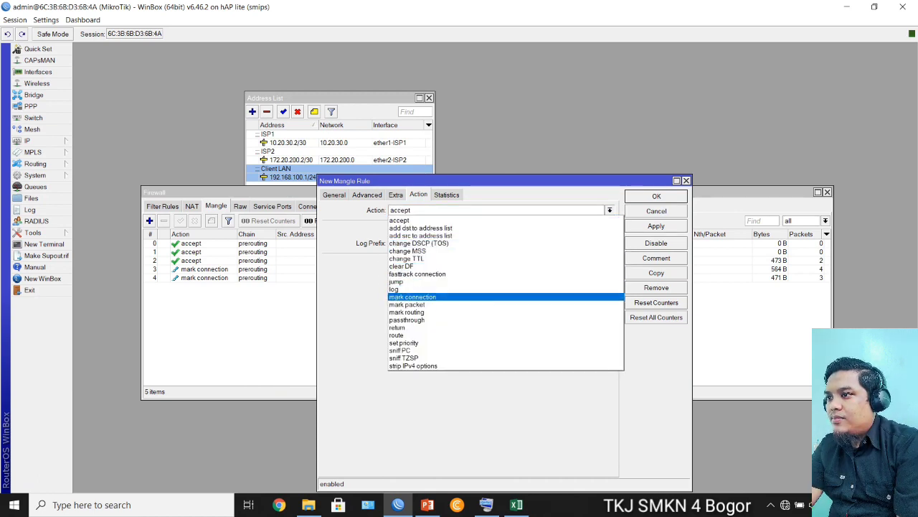
{"action": "left_click", "coordinate": [413, 297]}
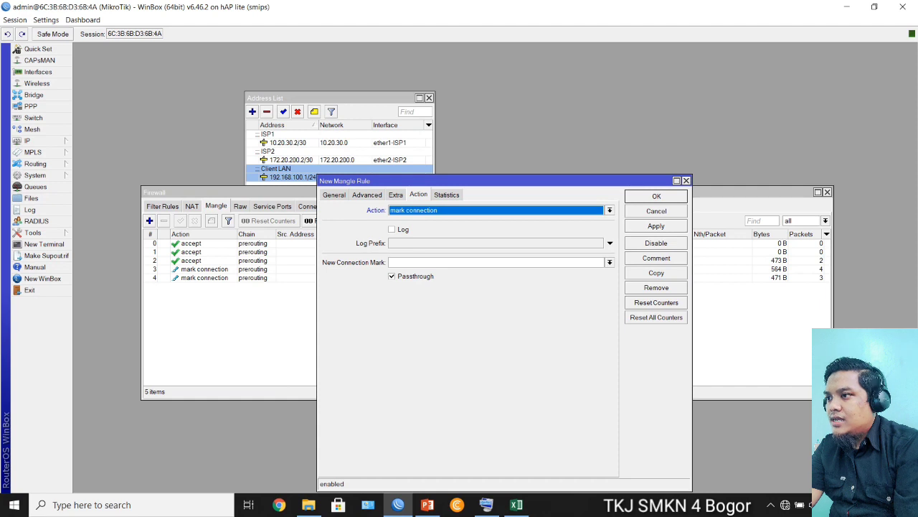
{"action": "left_click", "coordinate": [609, 262]}
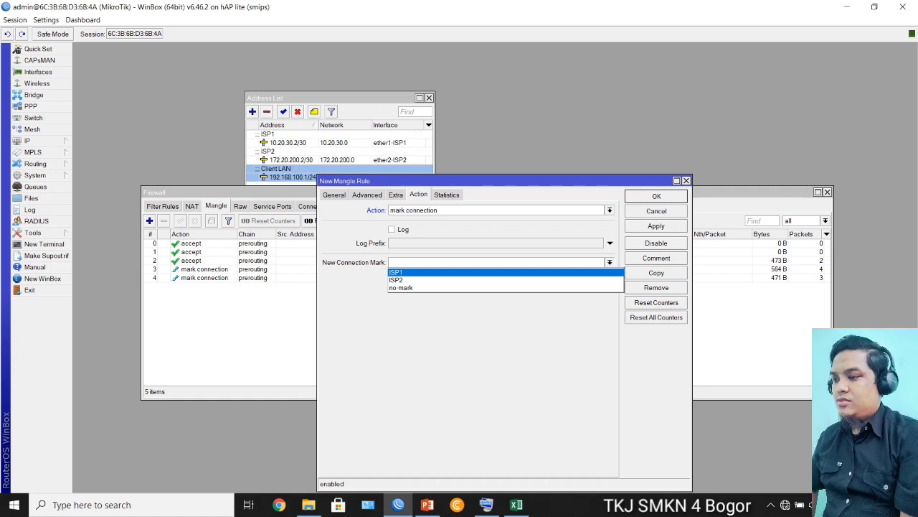
{"action": "left_click", "coordinate": [397, 272]}
{"action": "left_click", "coordinate": [656, 225]}
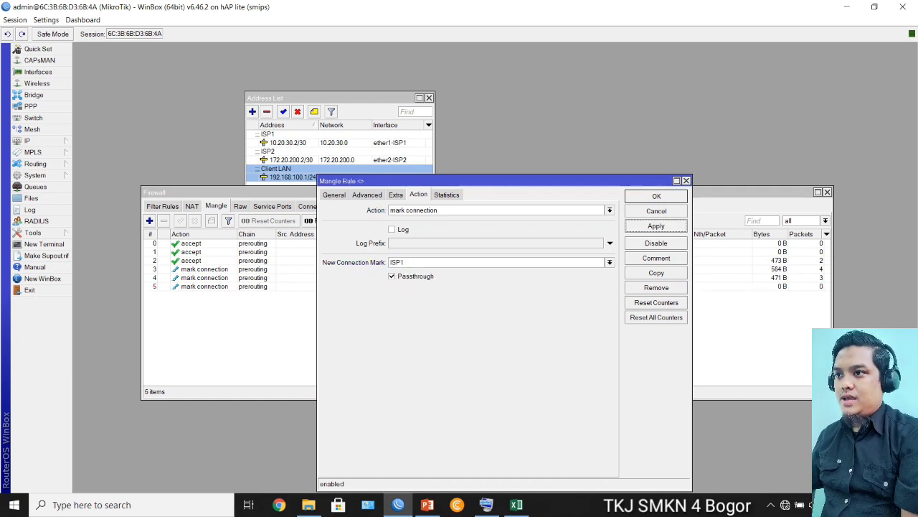
{"action": "left_click", "coordinate": [655, 197]}
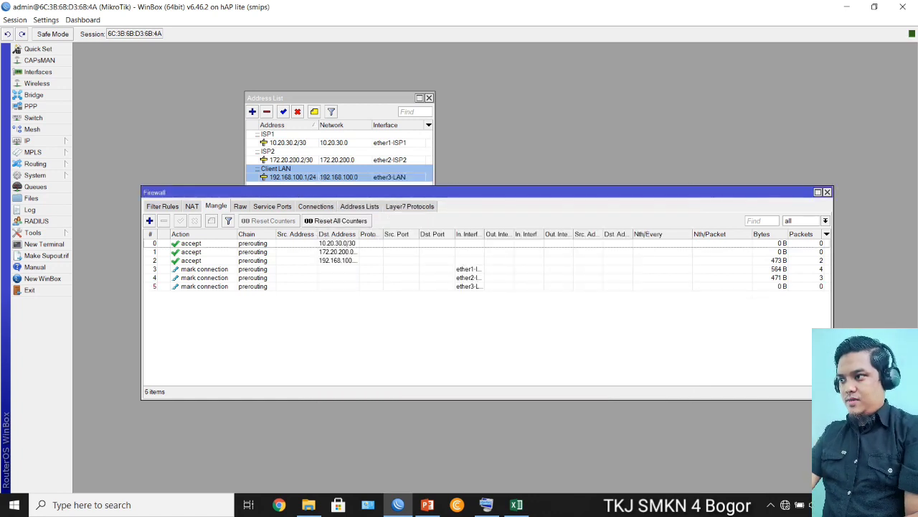
Start another mangle rule with chain prerouting and in interface ether3-LAN for the second ISP's share of LAN traffic.
{"action": "left_click", "coordinate": [149, 221]}
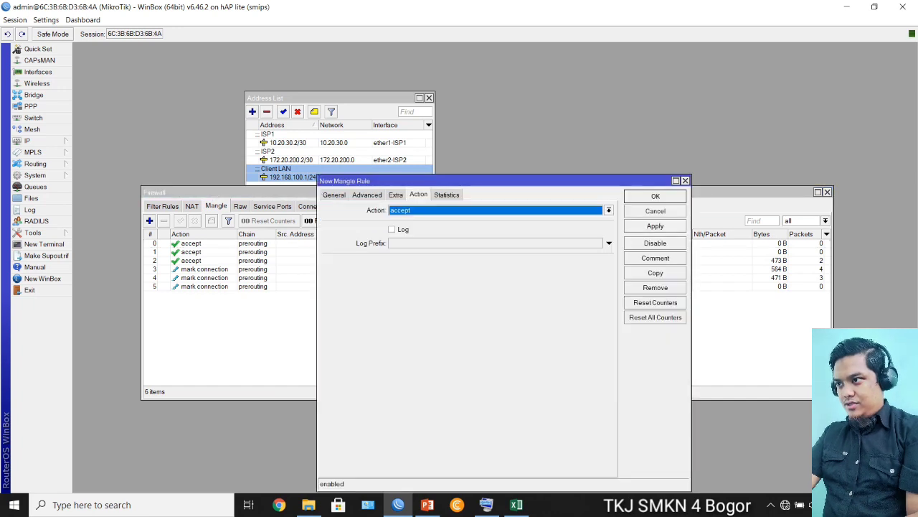
{"action": "left_click", "coordinate": [334, 195]}
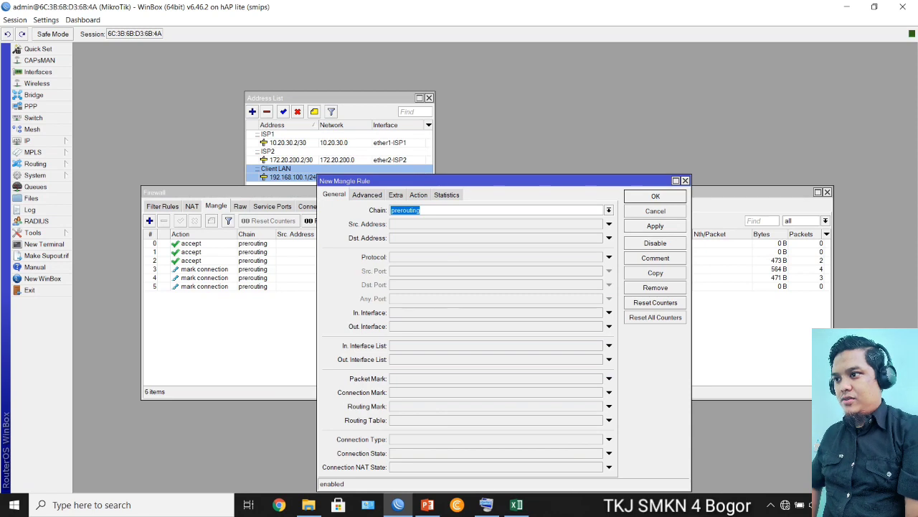
{"action": "left_click", "coordinate": [609, 313]}
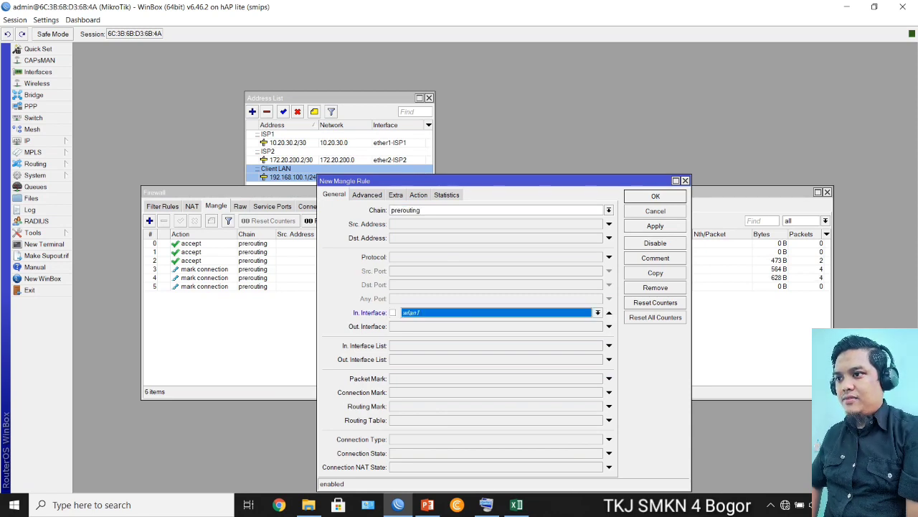
{"action": "left_click", "coordinate": [598, 313]}
{"action": "left_click", "coordinate": [502, 369]}
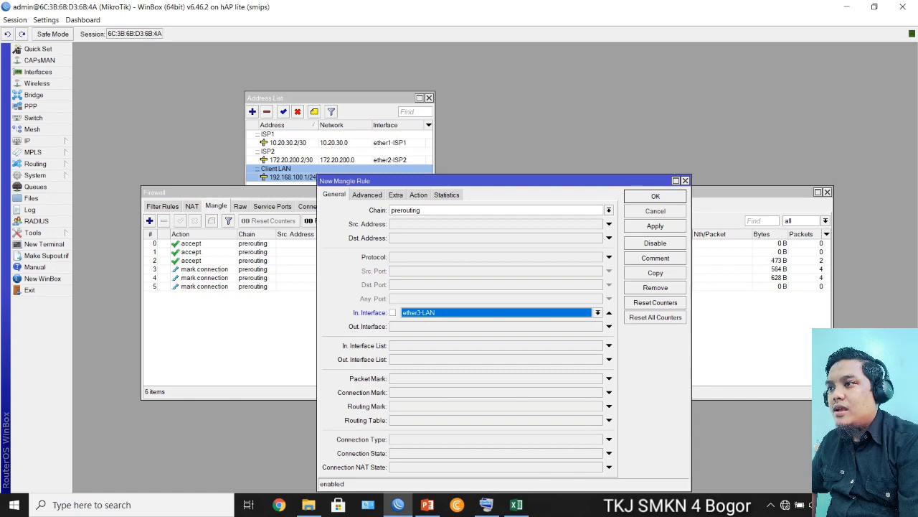
Set the second ether3-LAN rule's Per Connection Classifier to both addresses with values 2/1.
{"action": "left_click", "coordinate": [367, 195]}
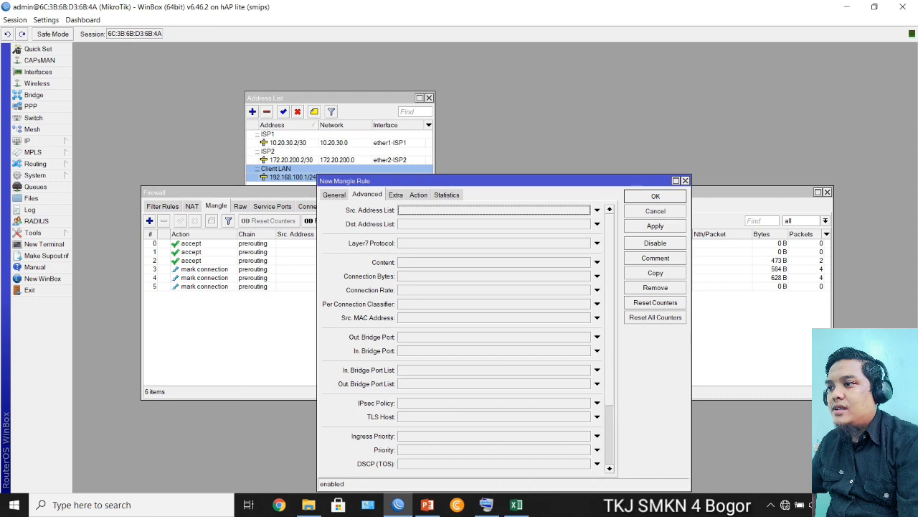
{"action": "left_click", "coordinate": [597, 305]}
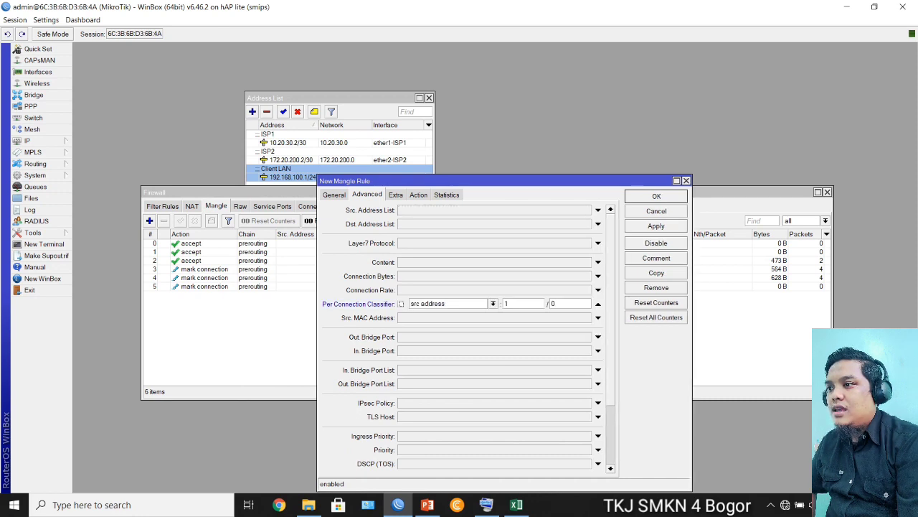
{"action": "left_click", "coordinate": [493, 304]}
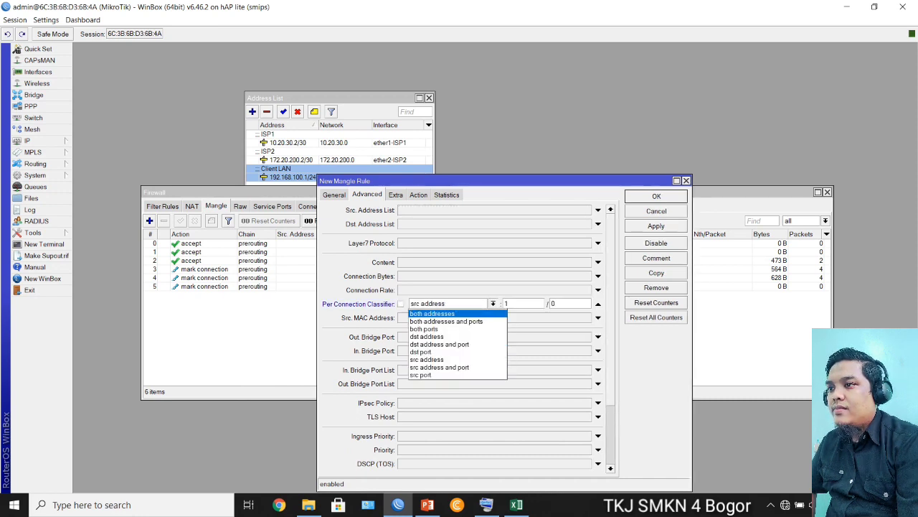
{"action": "left_click", "coordinate": [433, 314]}
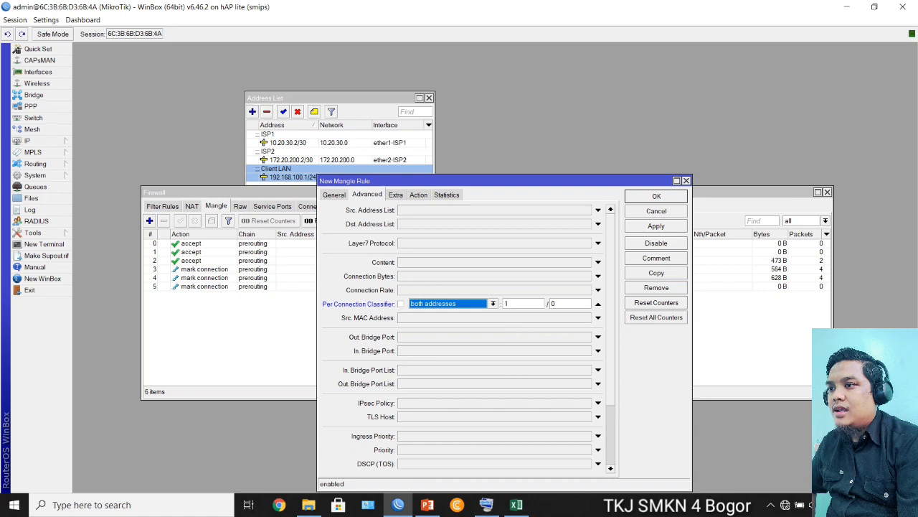
{"action": "key", "text": "Tab"}
{"action": "type", "text": "2"}
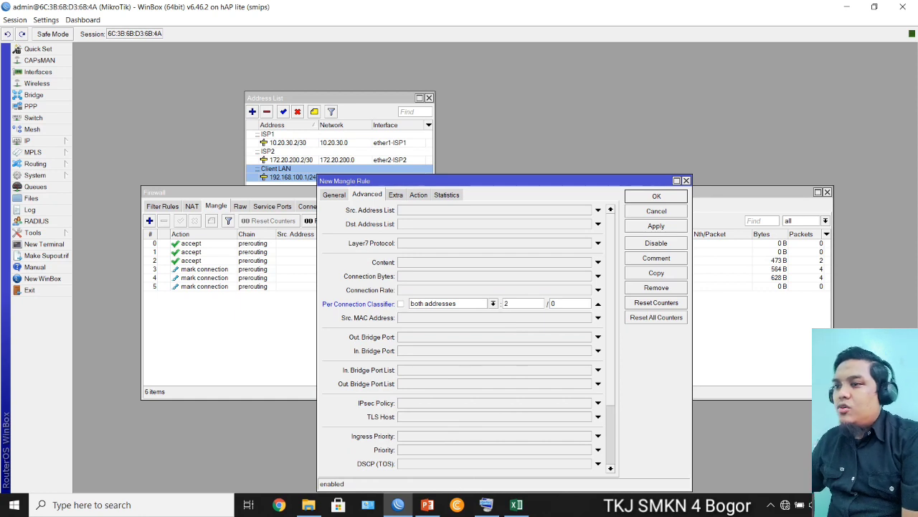
{"action": "key", "text": "Tab"}
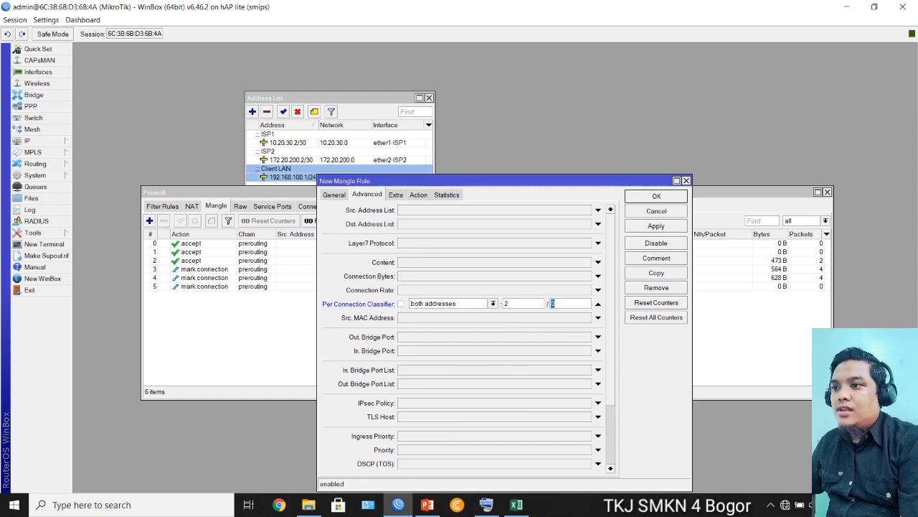
{"action": "type", "text": "1"}
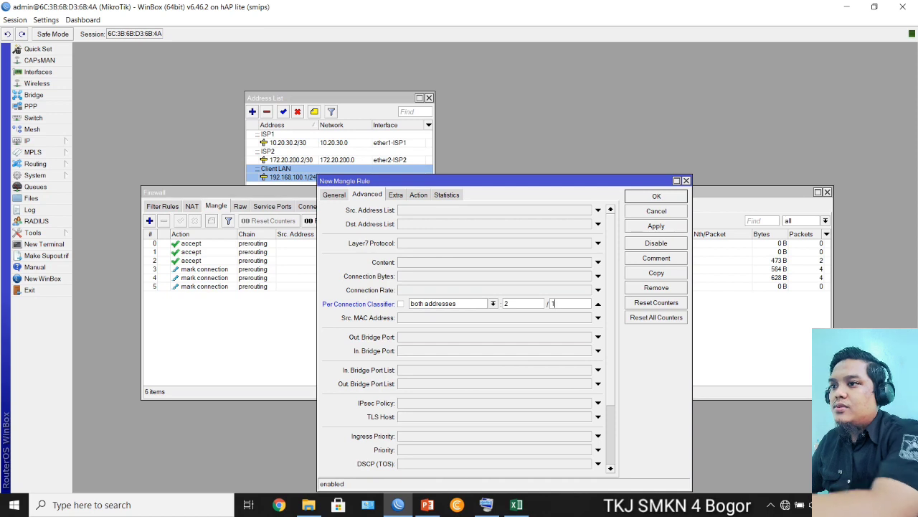
{"action": "key", "text": "shift+Left"}
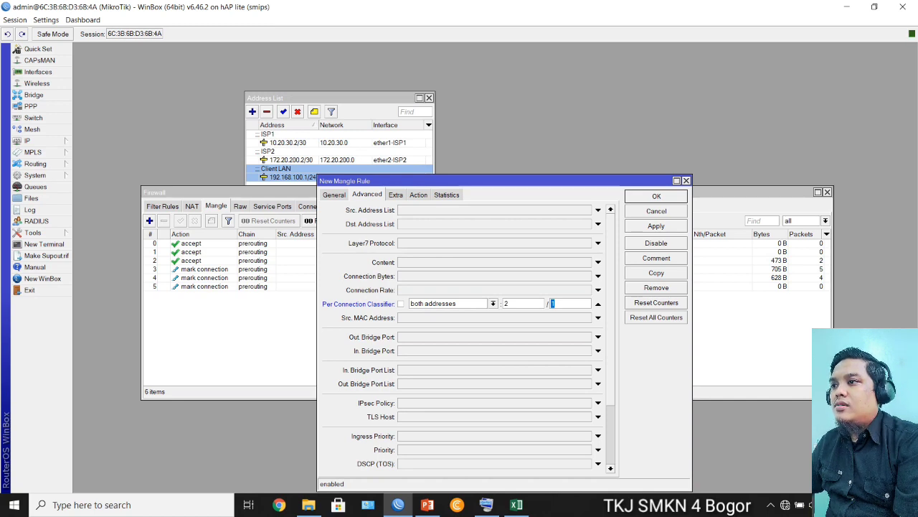
Set the second ether3-LAN rule's action to mark connection with new connection mark ISP2, keeping passthrough enabled, and save it.
{"action": "left_click", "coordinate": [419, 194]}
{"action": "left_click", "coordinate": [609, 210]}
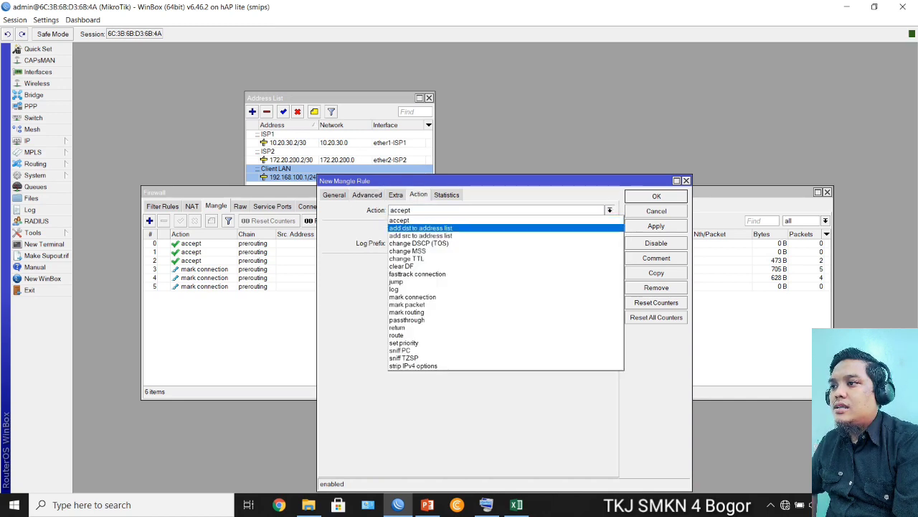
{"action": "left_click", "coordinate": [413, 297]}
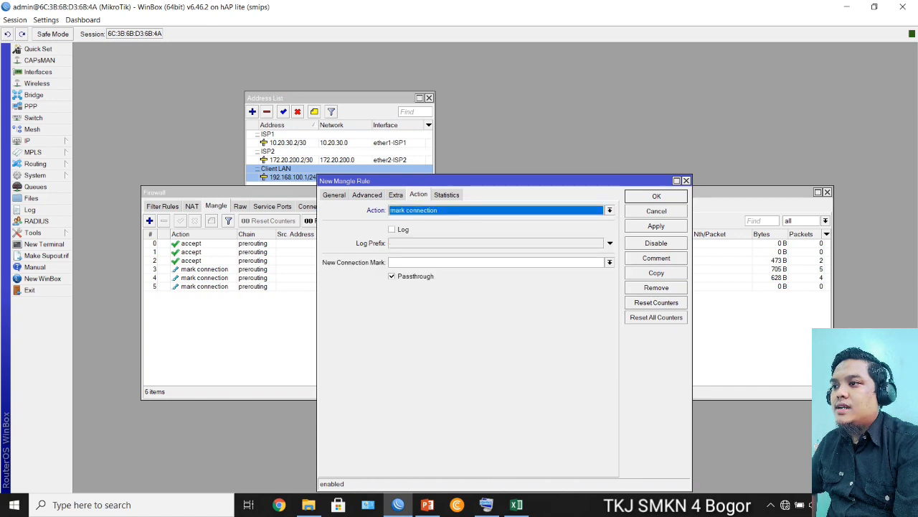
{"action": "left_click", "coordinate": [610, 262]}
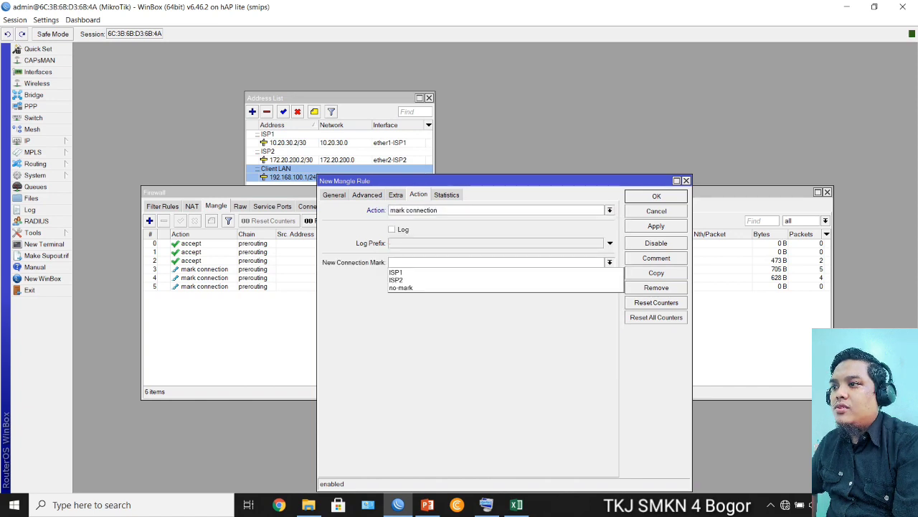
{"action": "left_click", "coordinate": [396, 280]}
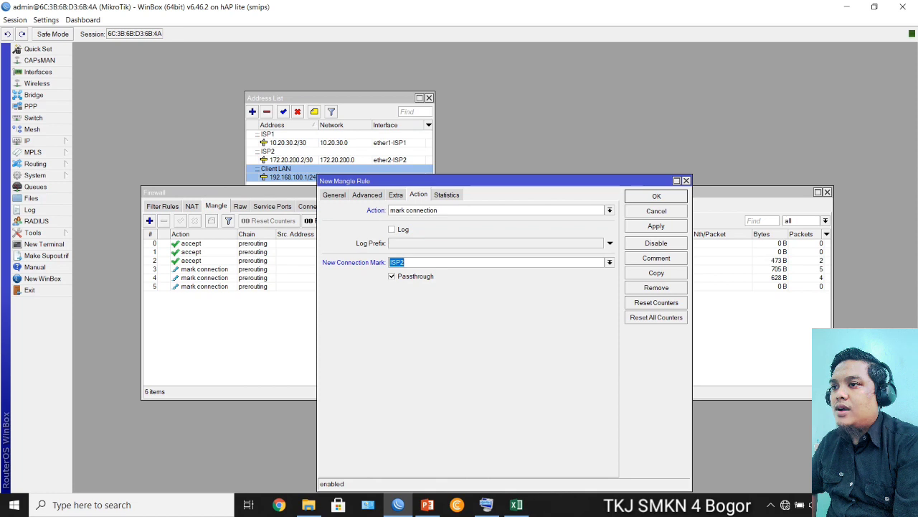
{"action": "left_click", "coordinate": [656, 226]}
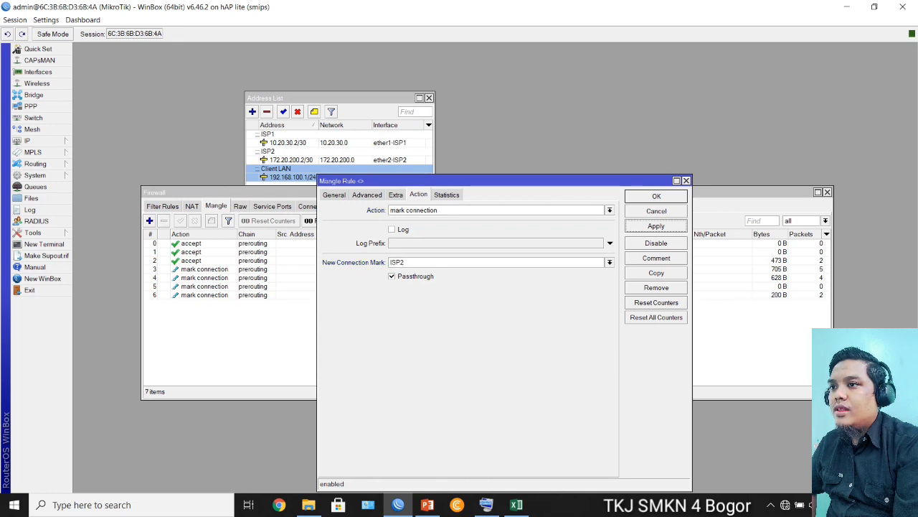
{"action": "left_click", "coordinate": [656, 196]}
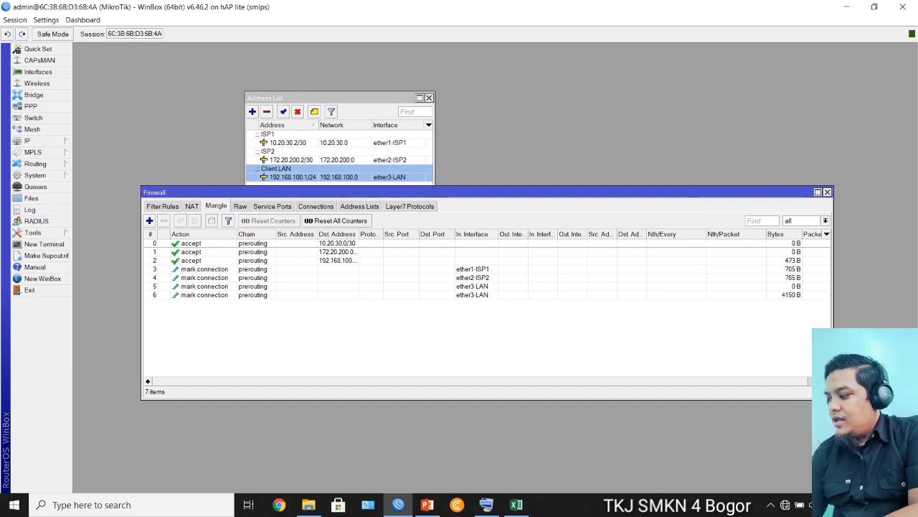
Check the PCC process slide in PowerPoint, return to WinBox, and start a prerouting mangle rule with in interface ether3-LAN.
{"action": "left_click", "coordinate": [427, 504]}
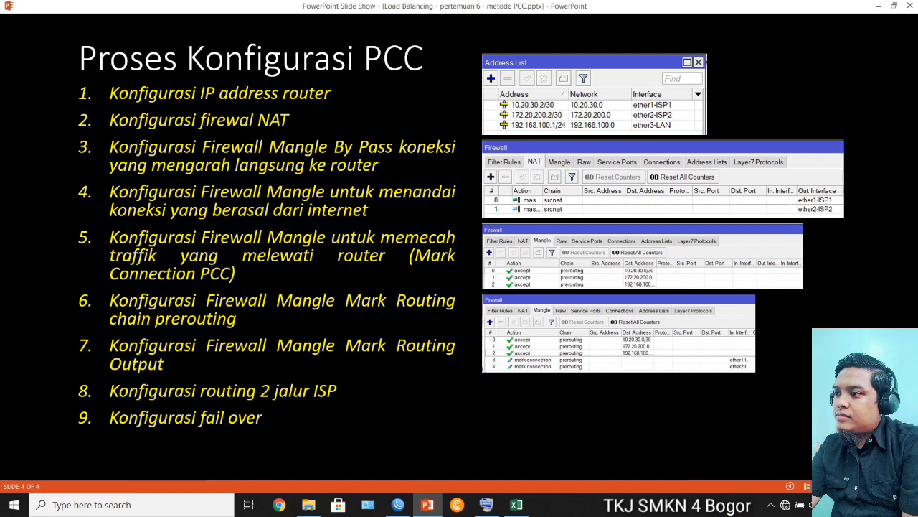
{"action": "key", "text": "alt+Tab"}
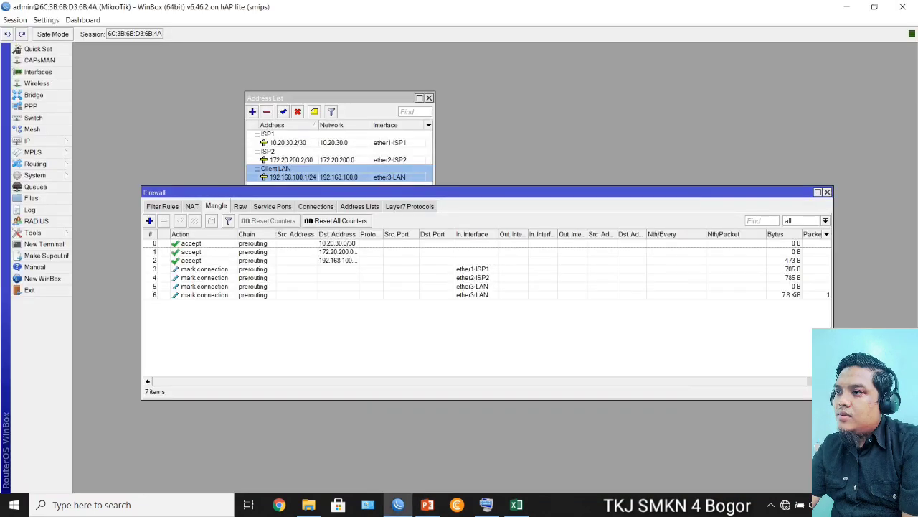
{"action": "left_click", "coordinate": [149, 220]}
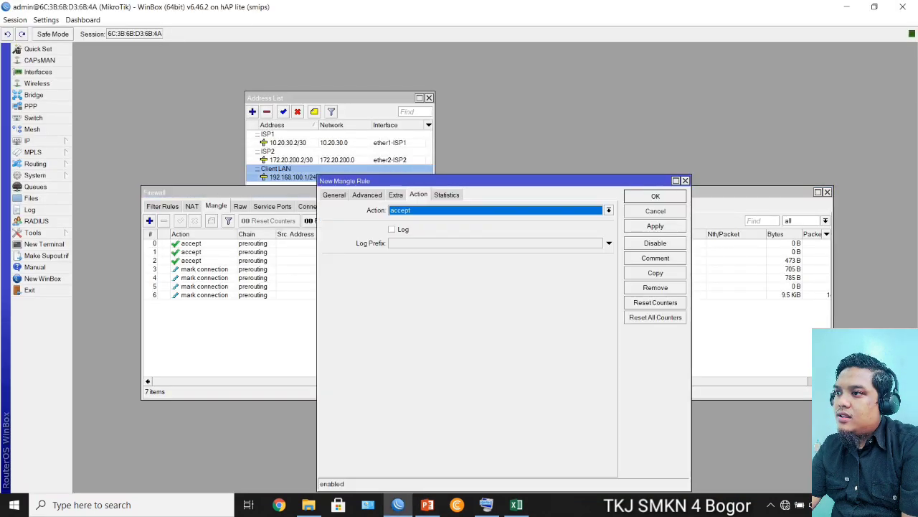
{"action": "left_click", "coordinate": [334, 195]}
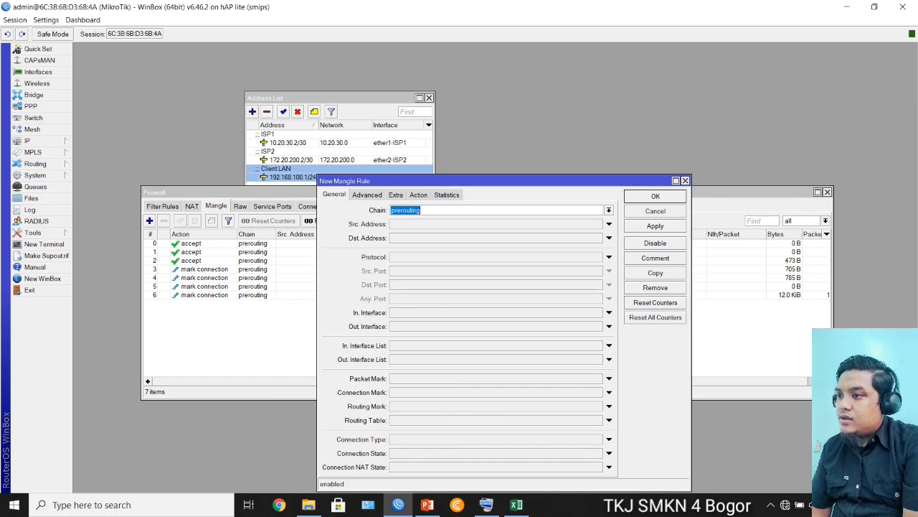
{"action": "left_click", "coordinate": [609, 313]}
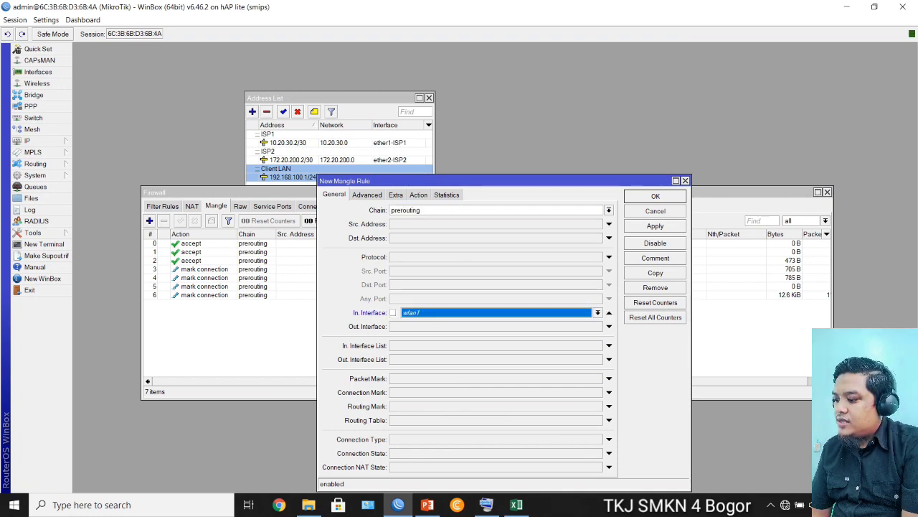
{"action": "left_click", "coordinate": [598, 313]}
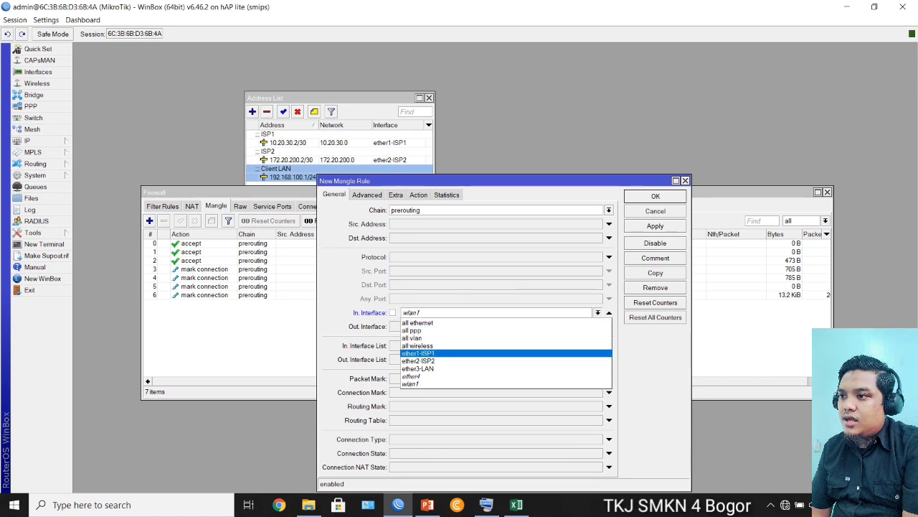
{"action": "left_click", "coordinate": [418, 368]}
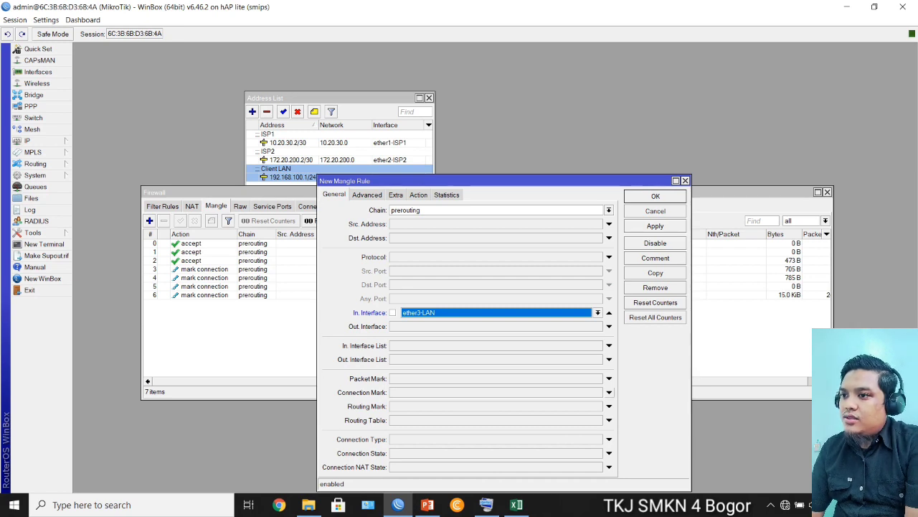
Make the new prerouting rule match connection mark ISP1.
{"action": "left_click", "coordinate": [609, 392]}
{"action": "left_click", "coordinate": [598, 392]}
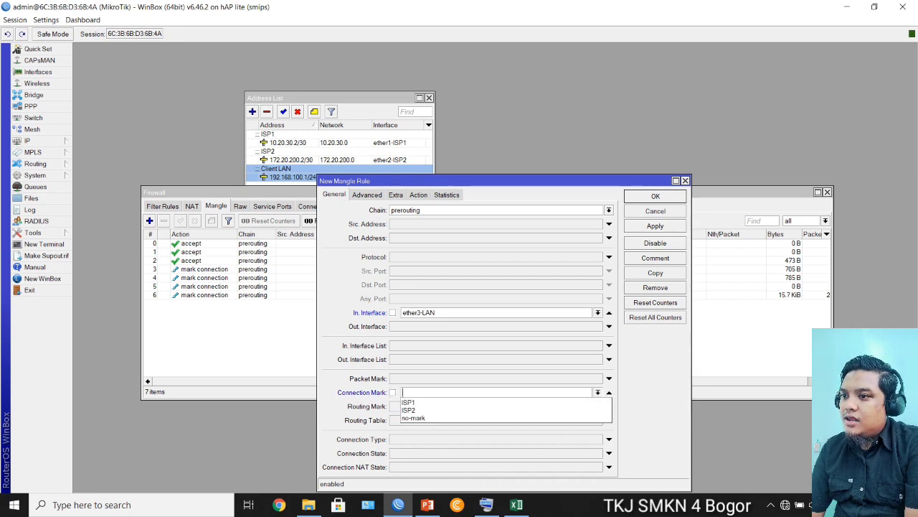
{"action": "left_click", "coordinate": [502, 402]}
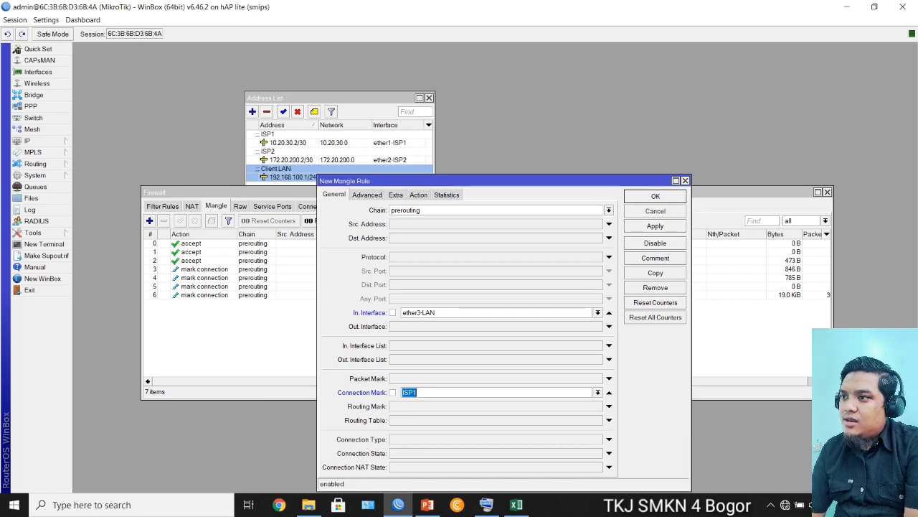
Set the ISP1 prerouting rule's action to mark routing with new routing mark arahISP1, keeping passthrough enabled, and save it.
{"action": "left_click_drag", "start_coordinate": [502, 181], "coordinate": [461, 140]}
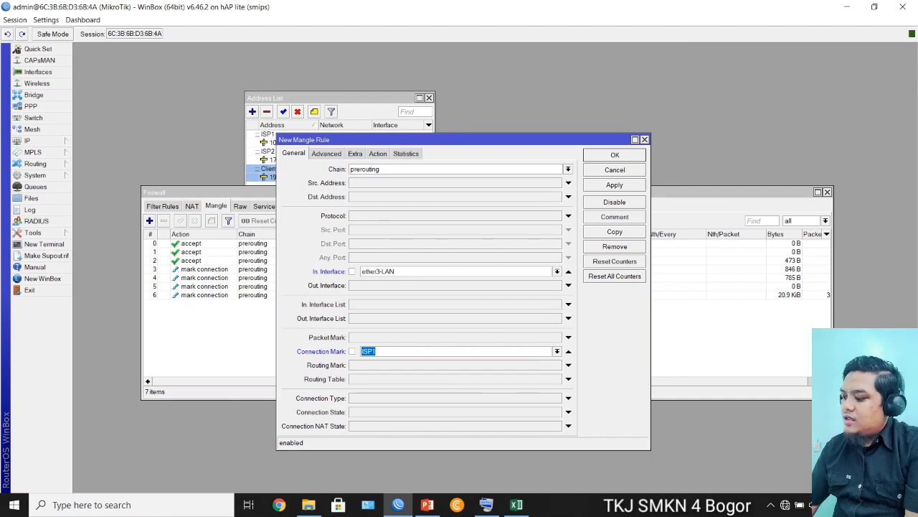
{"action": "left_click", "coordinate": [378, 154]}
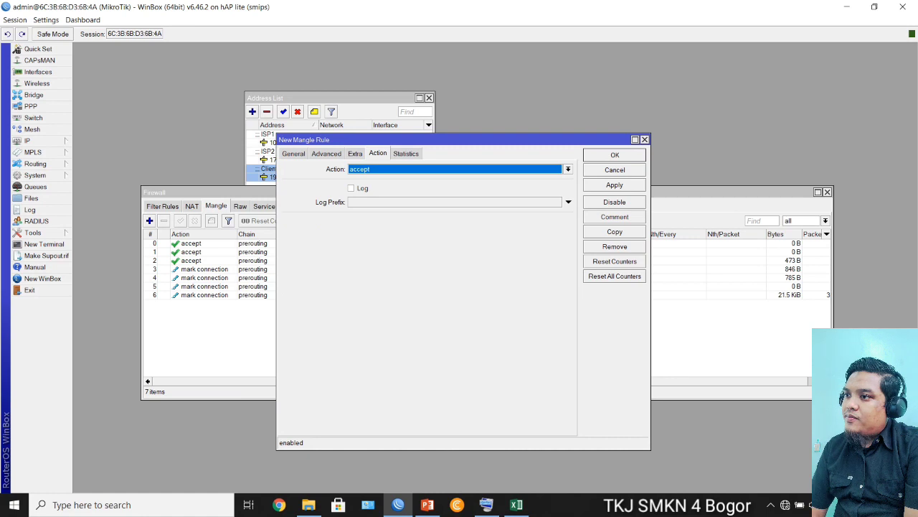
{"action": "left_click", "coordinate": [568, 169]}
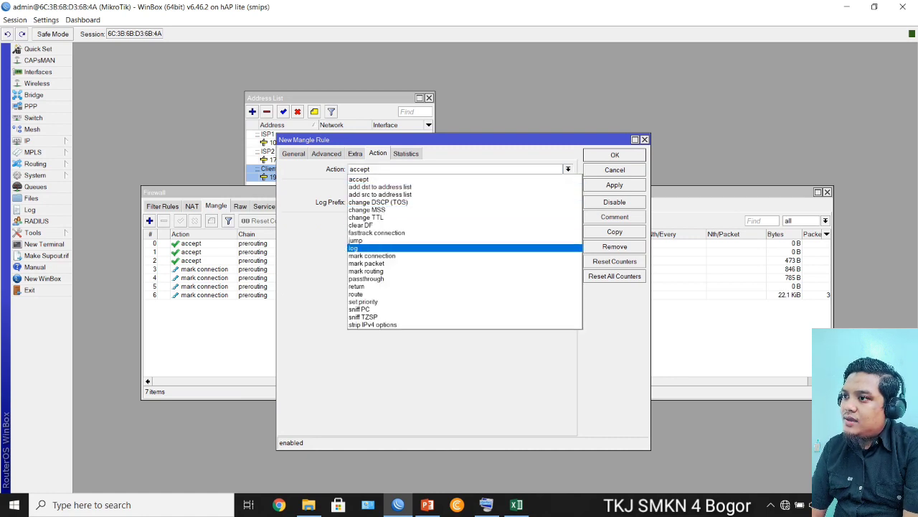
{"action": "key", "text": "Down"}
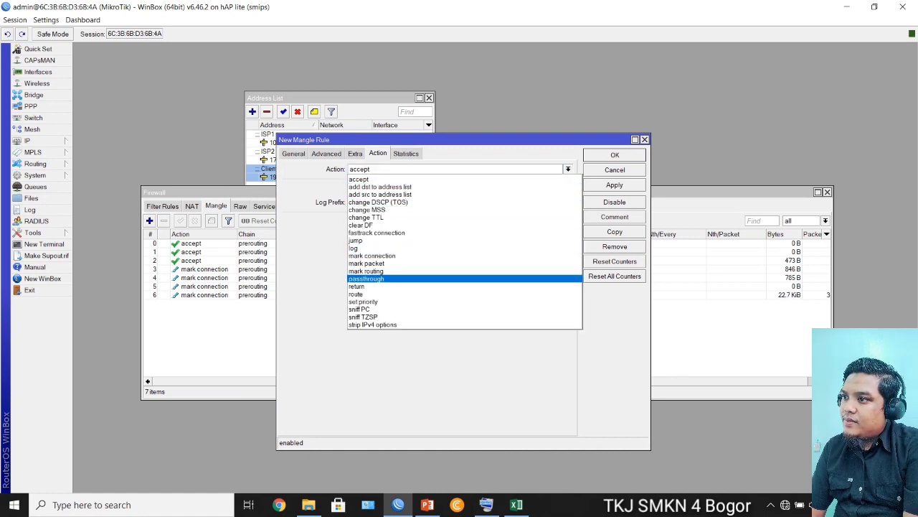
{"action": "key", "text": "Return"}
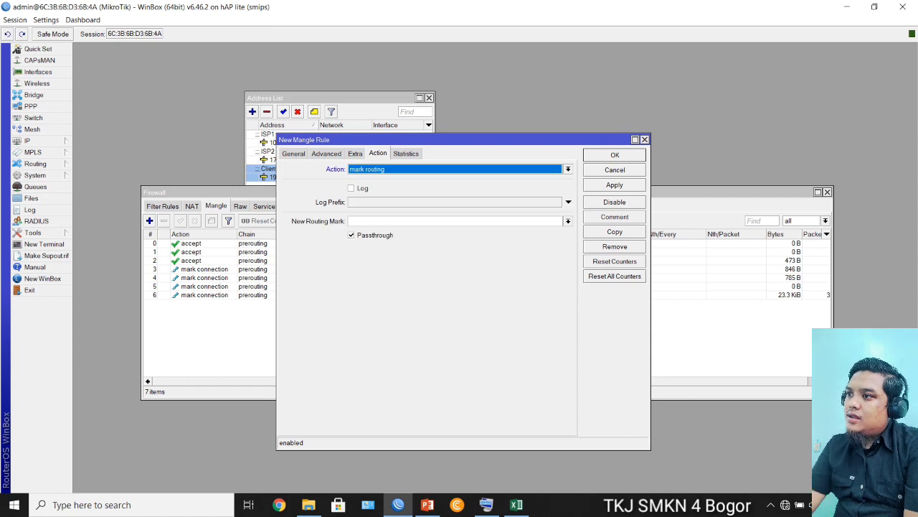
{"action": "left_click", "coordinate": [455, 221]}
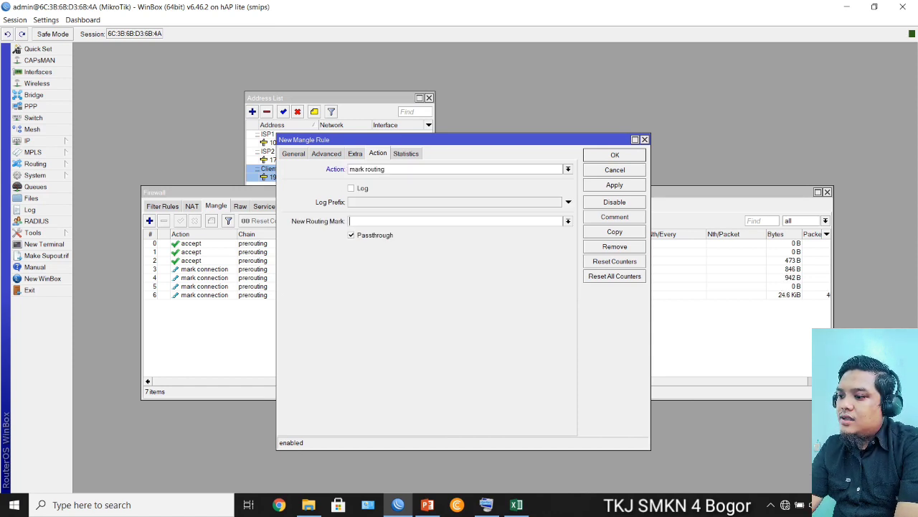
{"action": "type", "text": "arah"}
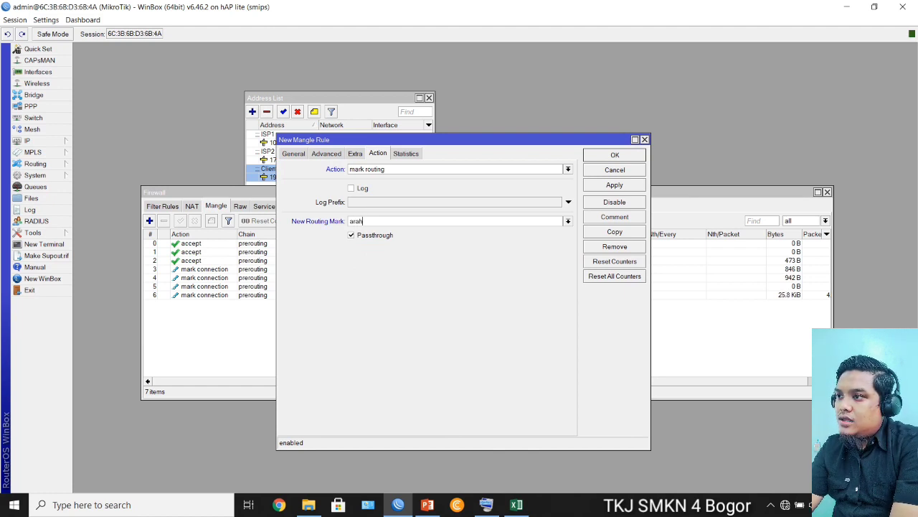
{"action": "type", "text": "ISP1"}
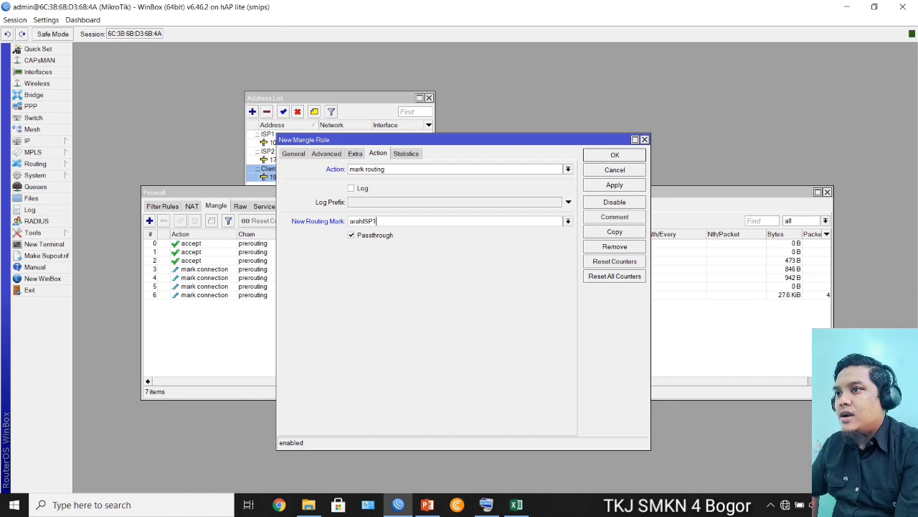
{"action": "left_click", "coordinate": [615, 186]}
{"action": "left_click", "coordinate": [615, 155]}
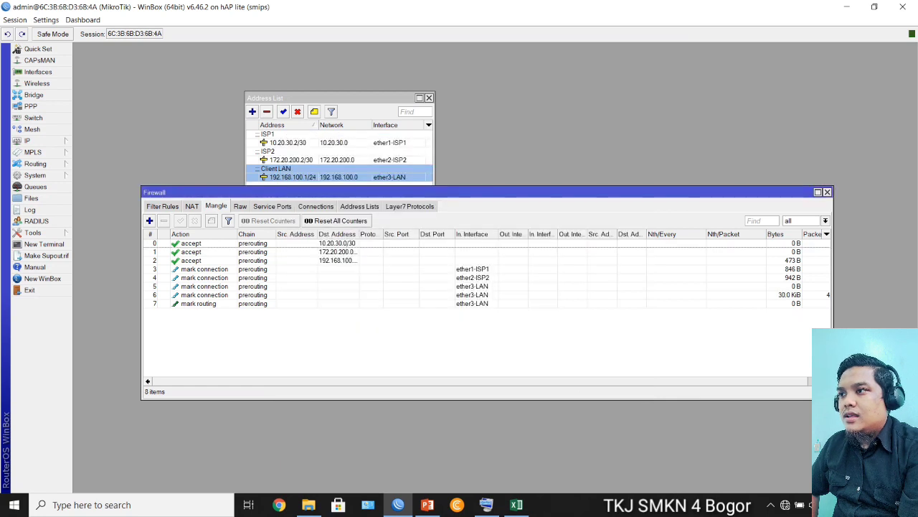
Start another prerouting mangle rule with in interface ether3-LAN and connection mark ISP2.
{"action": "left_click", "coordinate": [149, 220]}
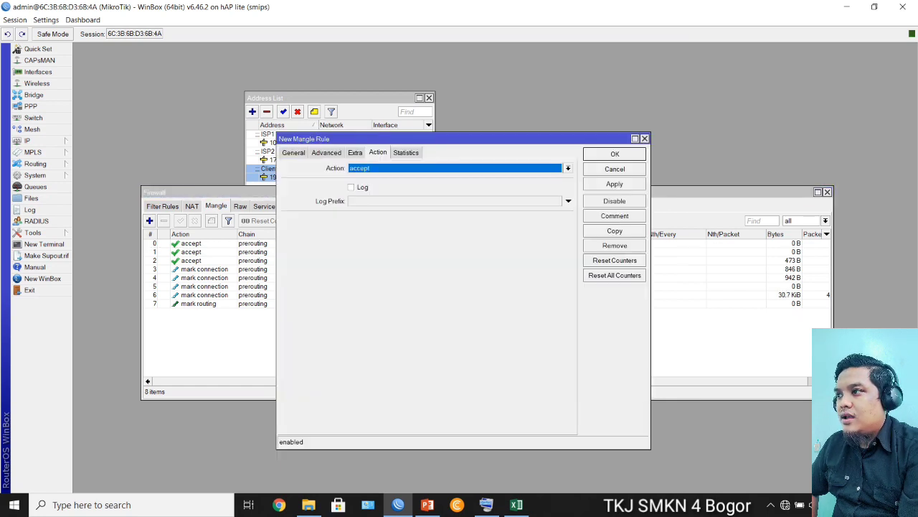
{"action": "left_click", "coordinate": [294, 153]}
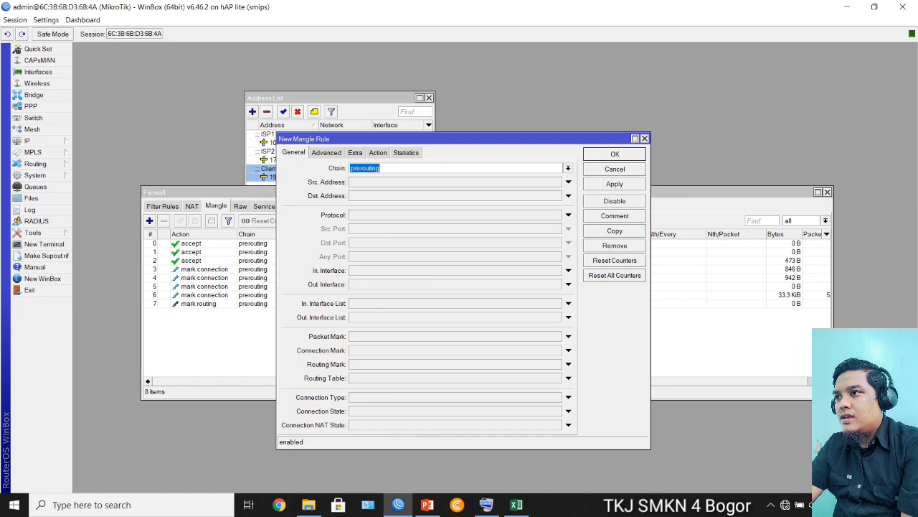
{"action": "left_click", "coordinate": [568, 271]}
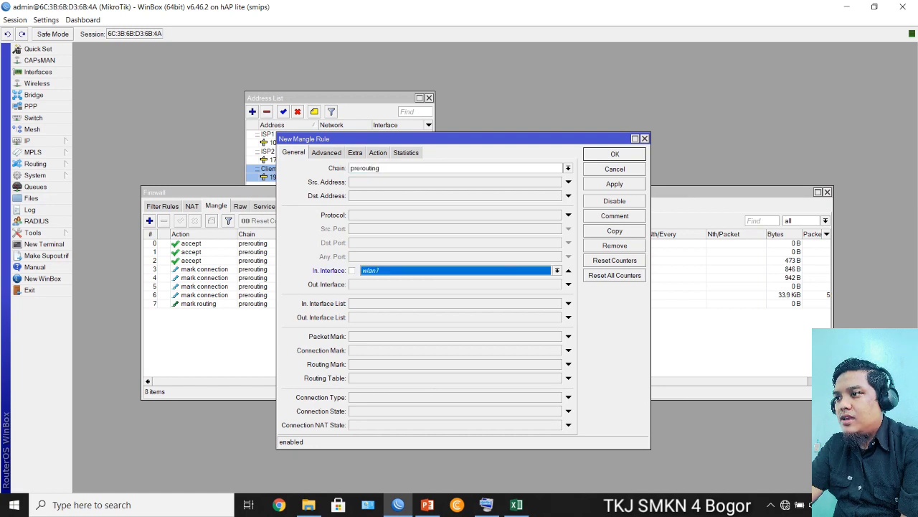
{"action": "left_click", "coordinate": [556, 270]}
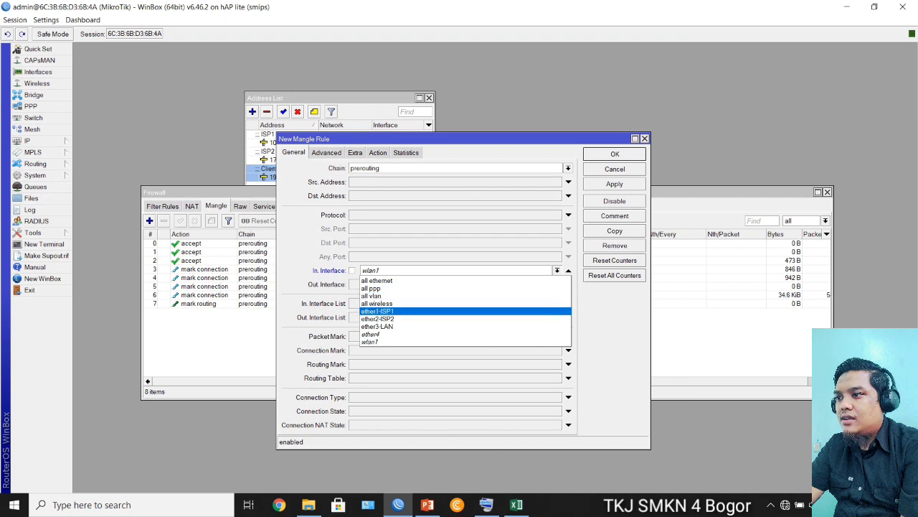
{"action": "key", "text": "Return"}
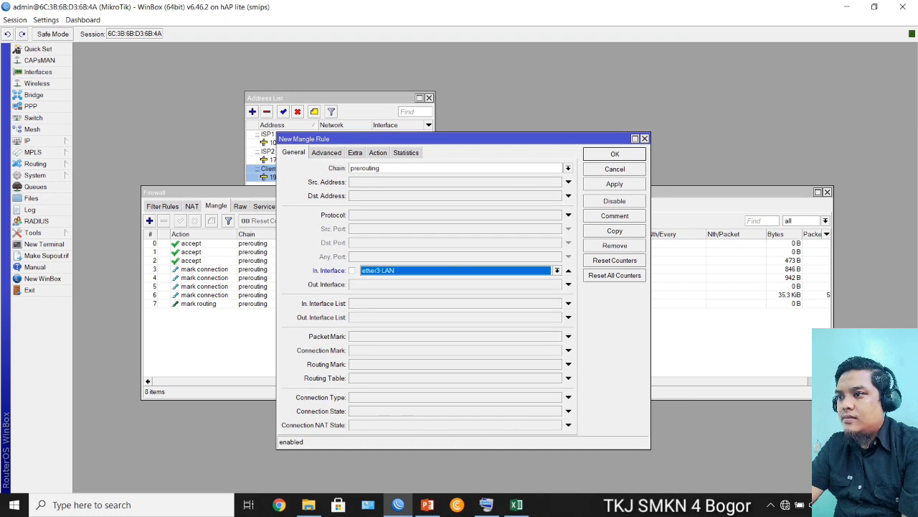
{"action": "left_click", "coordinate": [568, 350]}
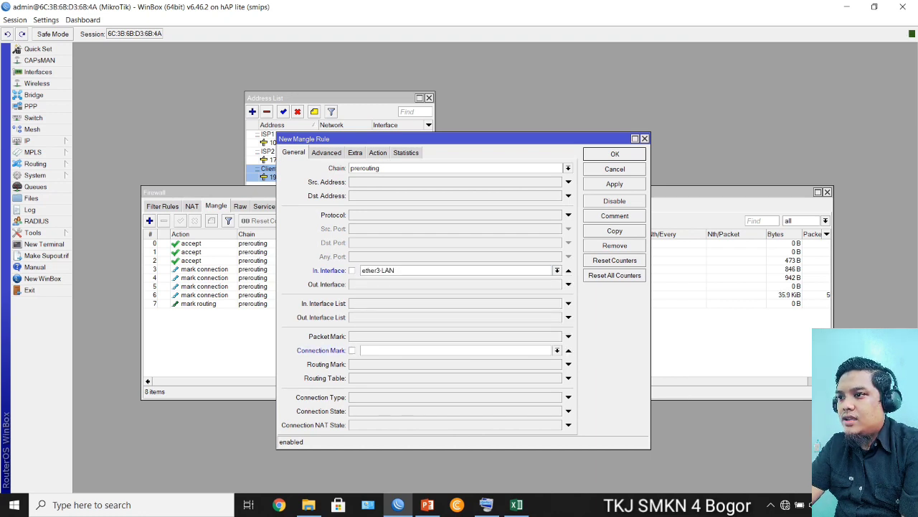
{"action": "left_click", "coordinate": [557, 350]}
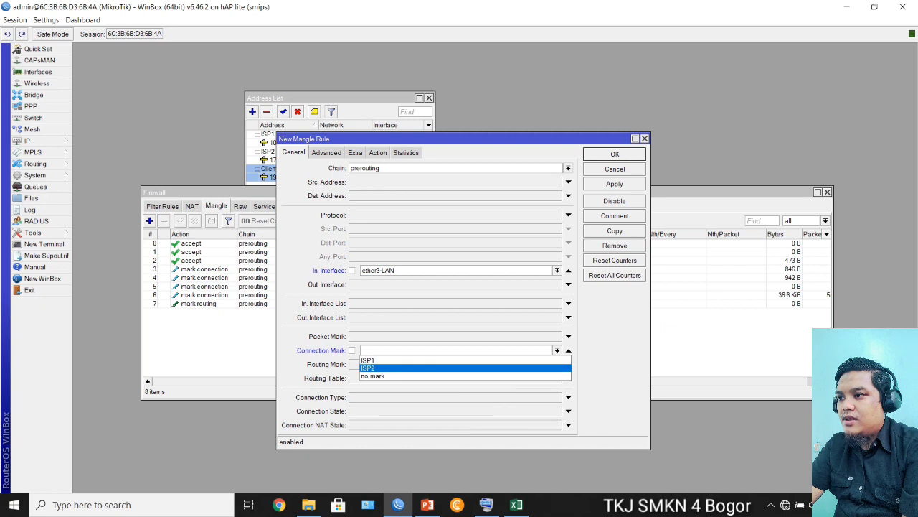
{"action": "key", "text": "Return"}
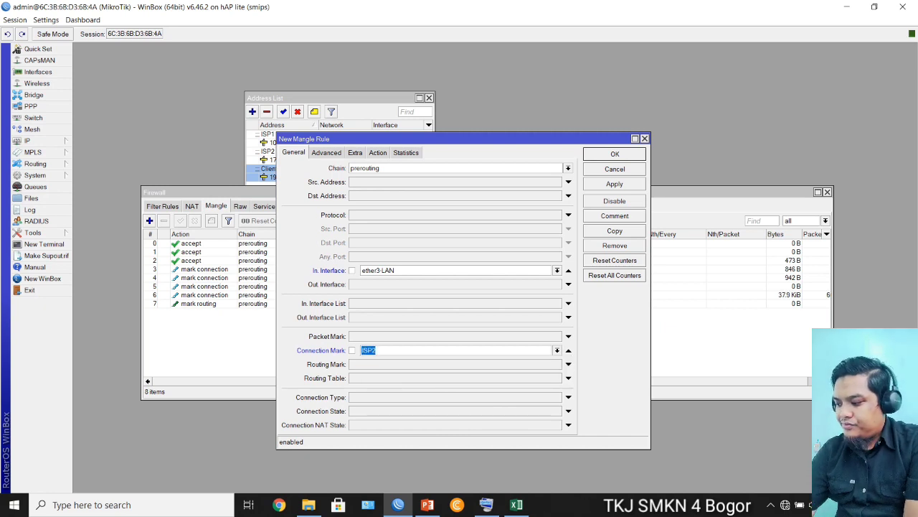
Set the ISP2 prerouting rule's action to mark routing with new routing mark arahISP2, keeping passthrough enabled, and save it.
{"action": "left_click", "coordinate": [378, 153]}
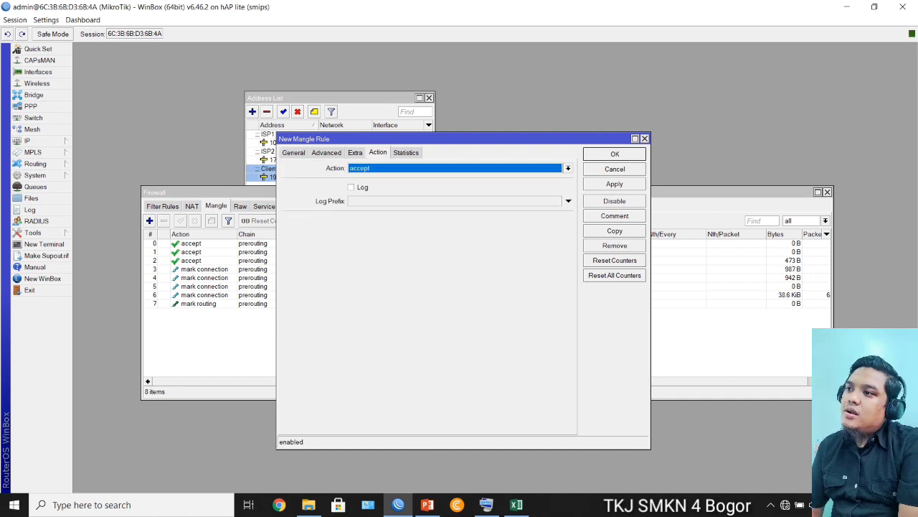
{"action": "left_click", "coordinate": [568, 168]}
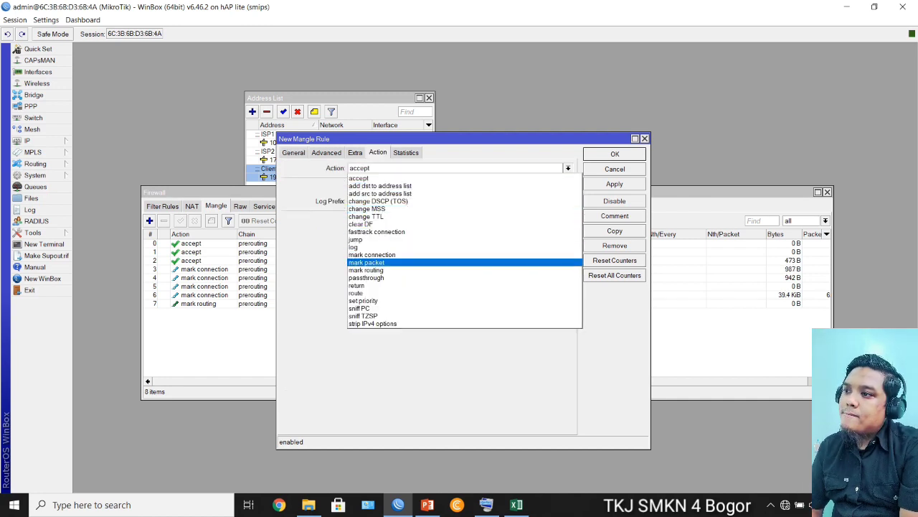
{"action": "left_click", "coordinate": [366, 270]}
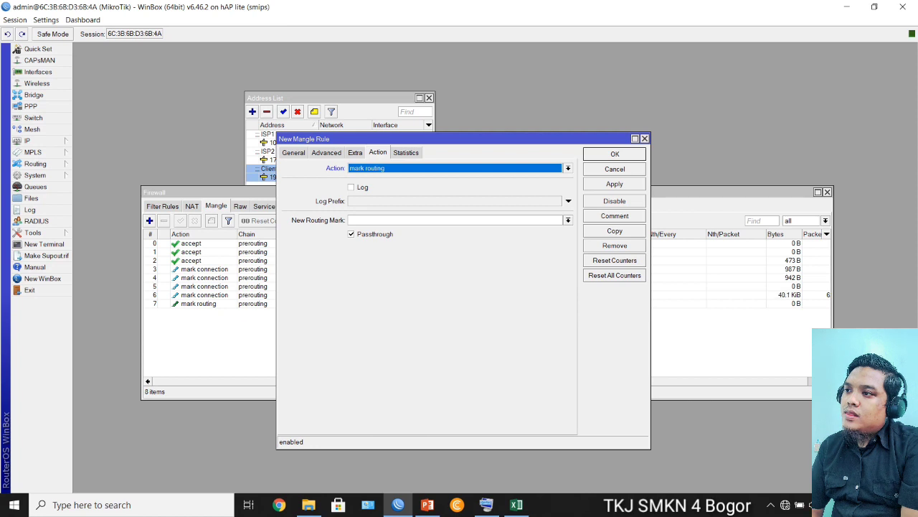
{"action": "left_click", "coordinate": [379, 220]}
{"action": "type", "text": "ara"}
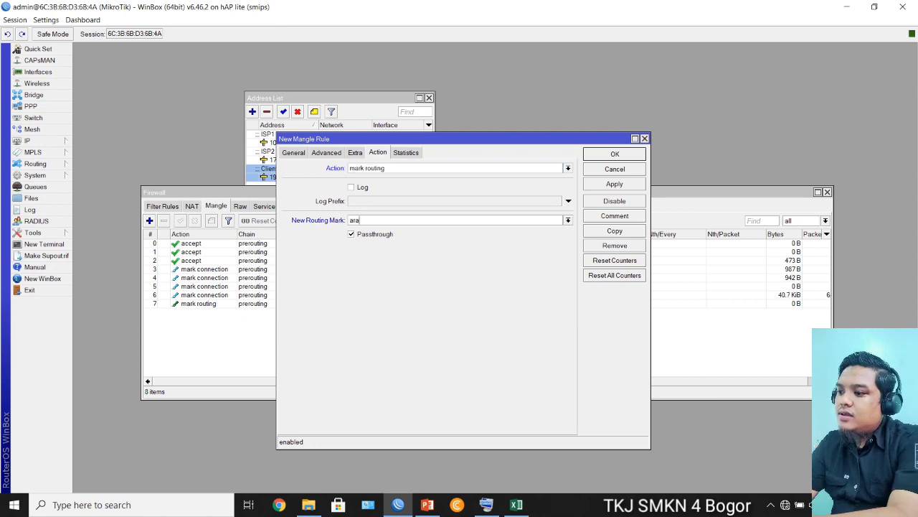
{"action": "type", "text": "hISP2"}
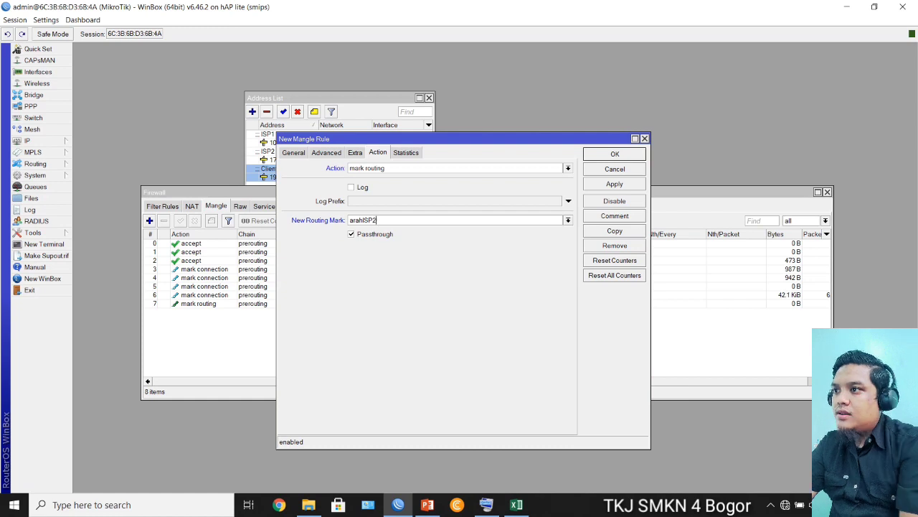
{"action": "key", "text": "Return"}
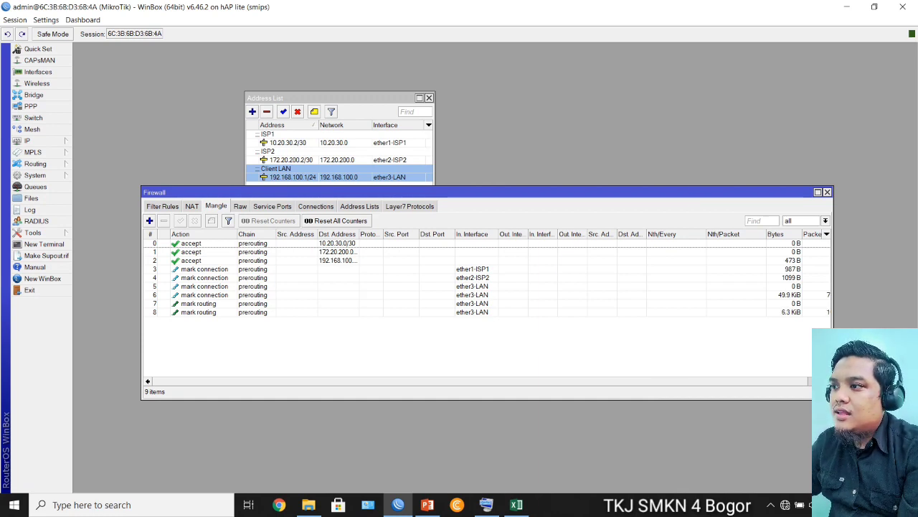
Start a new mangle rule in the output chain that matches connection mark ISP1.
{"action": "left_click", "coordinate": [149, 221]}
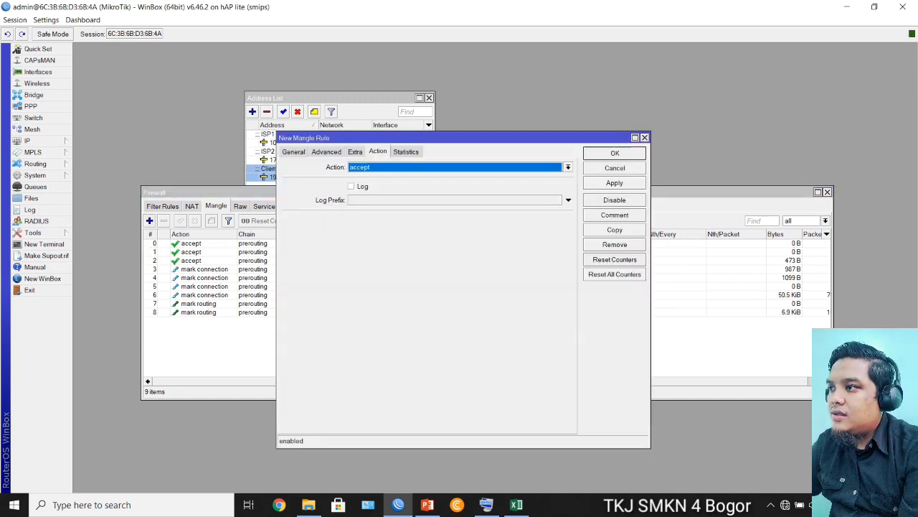
{"action": "left_click_drag", "start_coordinate": [430, 138], "coordinate": [462, 142]}
{"action": "left_click", "coordinate": [325, 155]}
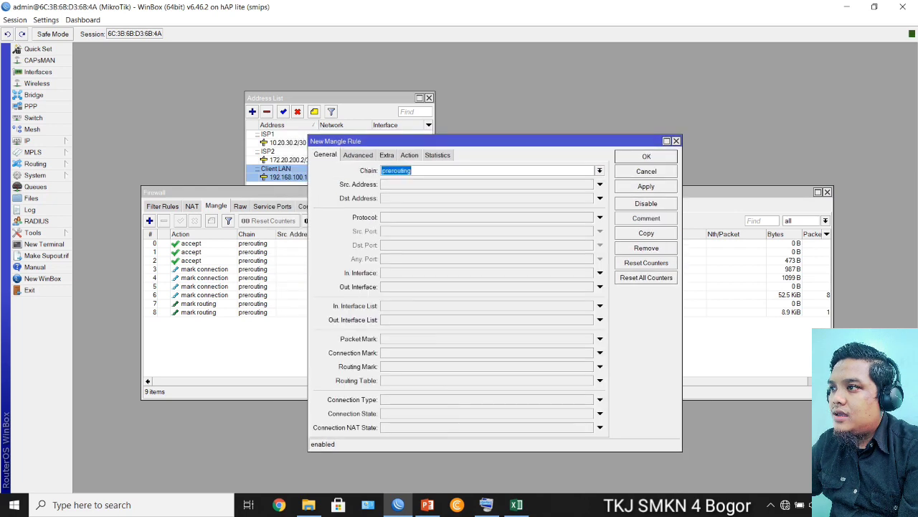
{"action": "left_click", "coordinate": [600, 170]}
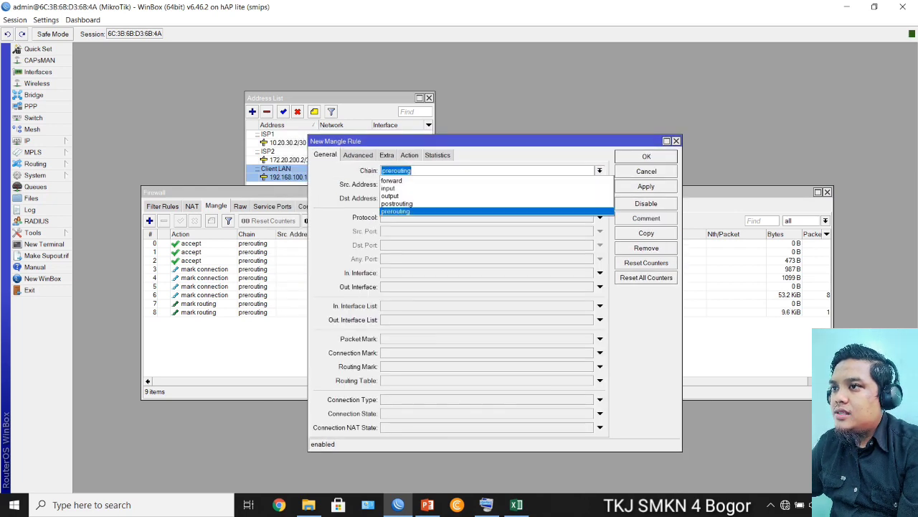
{"action": "left_click", "coordinate": [502, 196]}
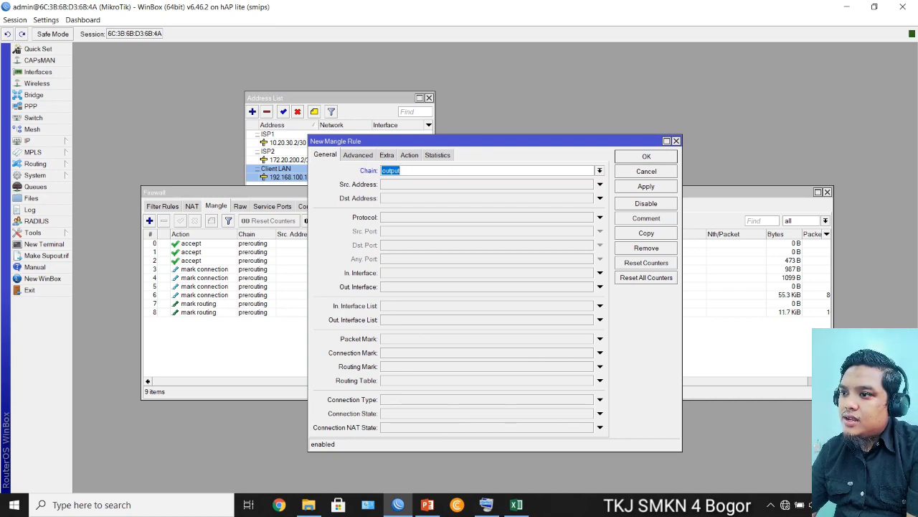
{"action": "left_click", "coordinate": [599, 352]}
{"action": "left_click", "coordinate": [589, 353]}
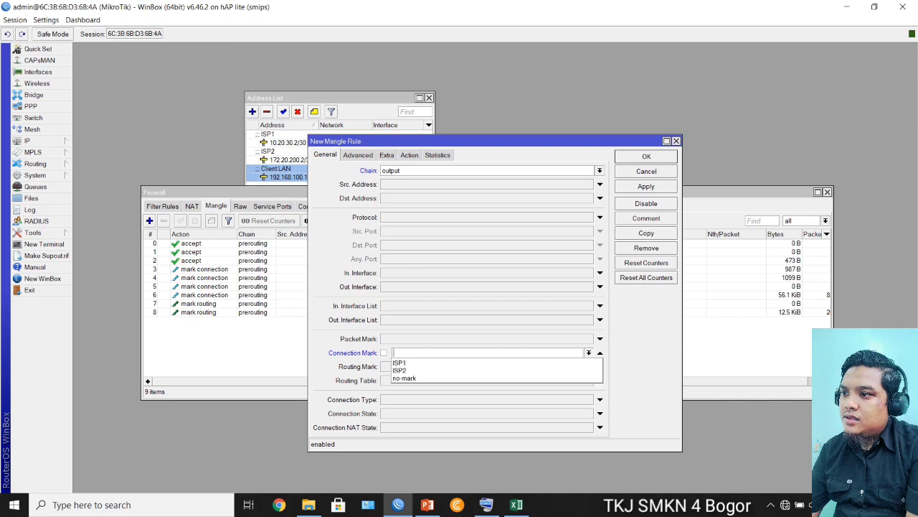
{"action": "left_click", "coordinate": [496, 363]}
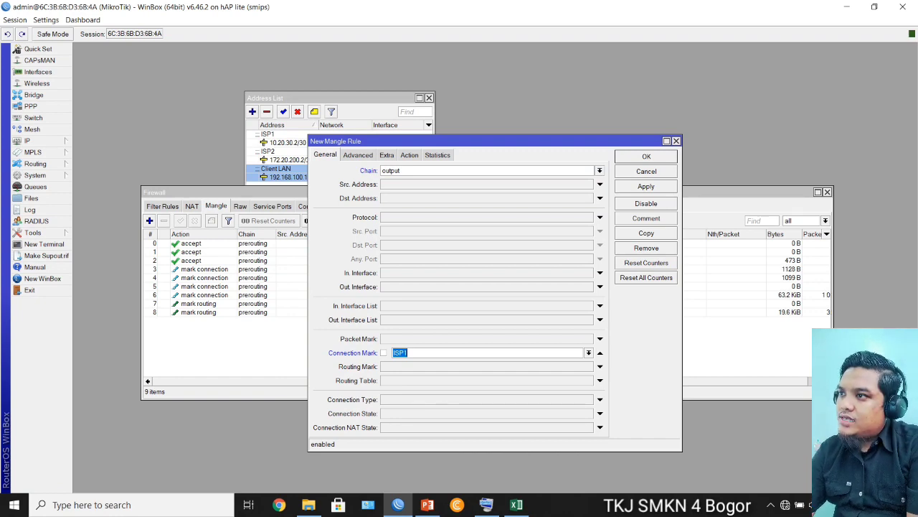
Set the output rule's action to mark routing with the existing routing mark arahISP1, keeping passthrough enabled, and save it.
{"action": "left_click", "coordinate": [410, 155]}
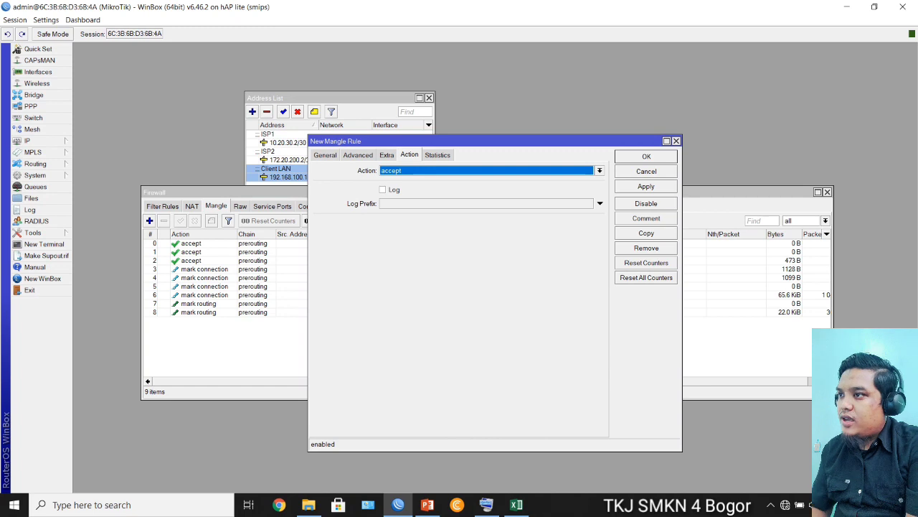
{"action": "left_click", "coordinate": [600, 170]}
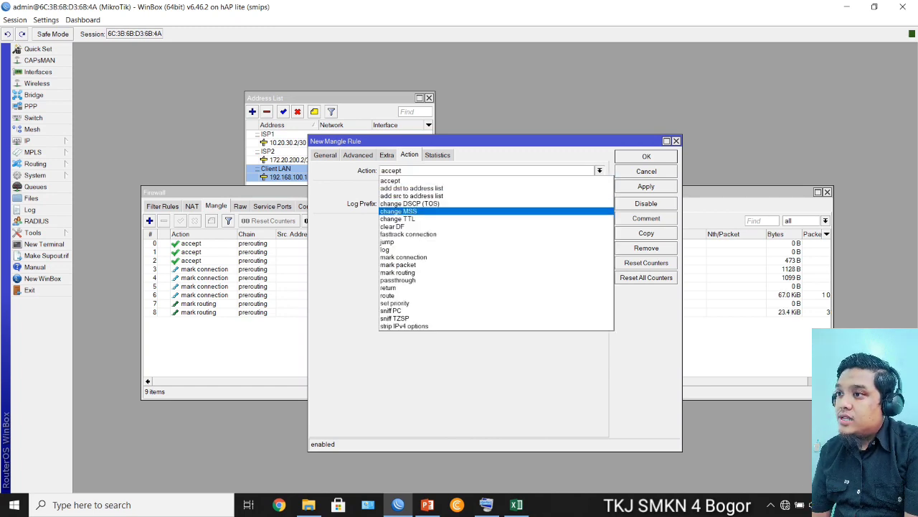
{"action": "left_click", "coordinate": [398, 273]}
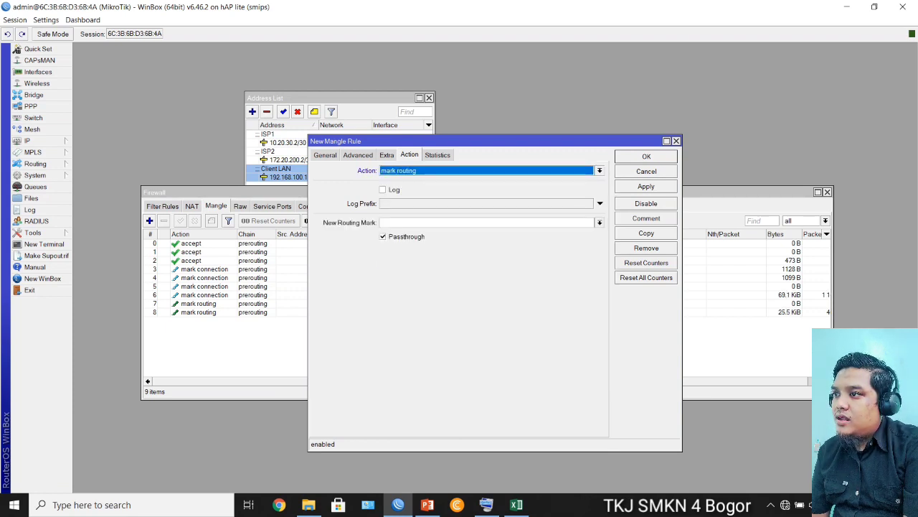
{"action": "left_click", "coordinate": [600, 223]}
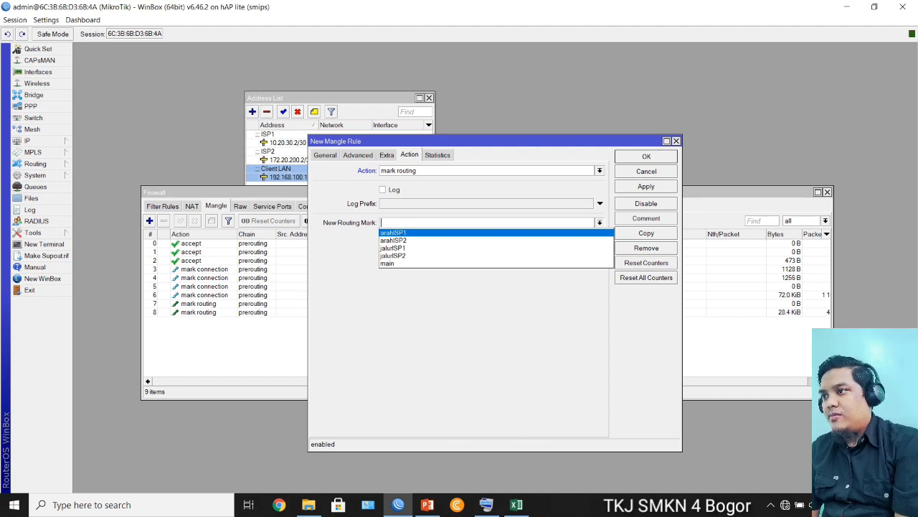
{"action": "key", "text": "Return"}
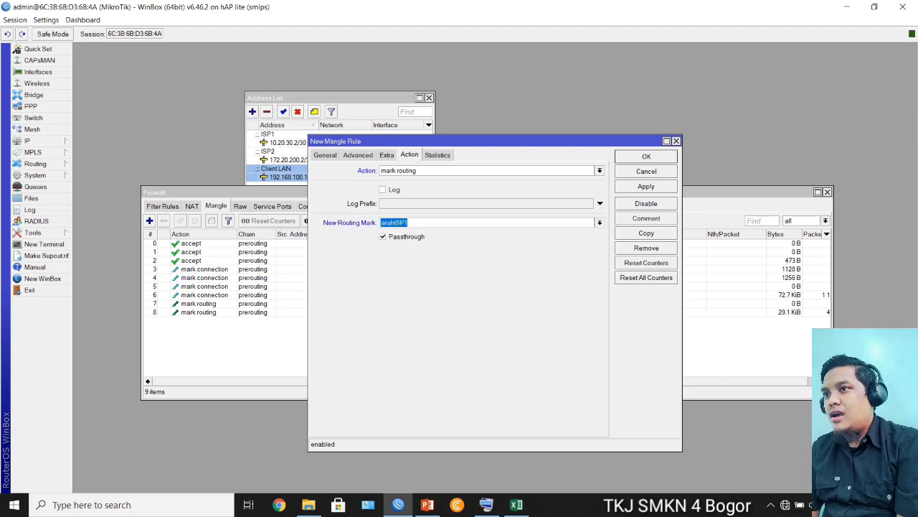
{"action": "left_click", "coordinate": [646, 187]}
{"action": "left_click", "coordinate": [646, 156]}
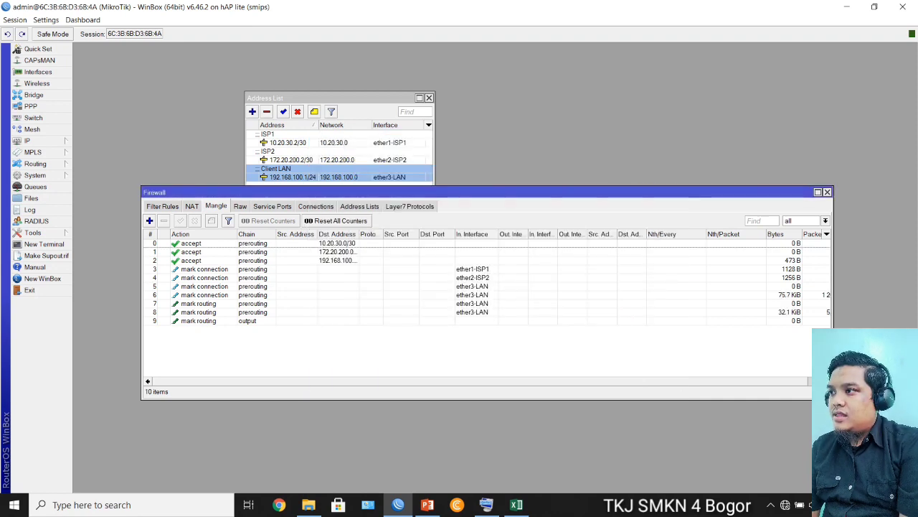
Start another new mangle rule in the output chain that matches connection mark ISP2.
{"action": "left_click", "coordinate": [149, 221]}
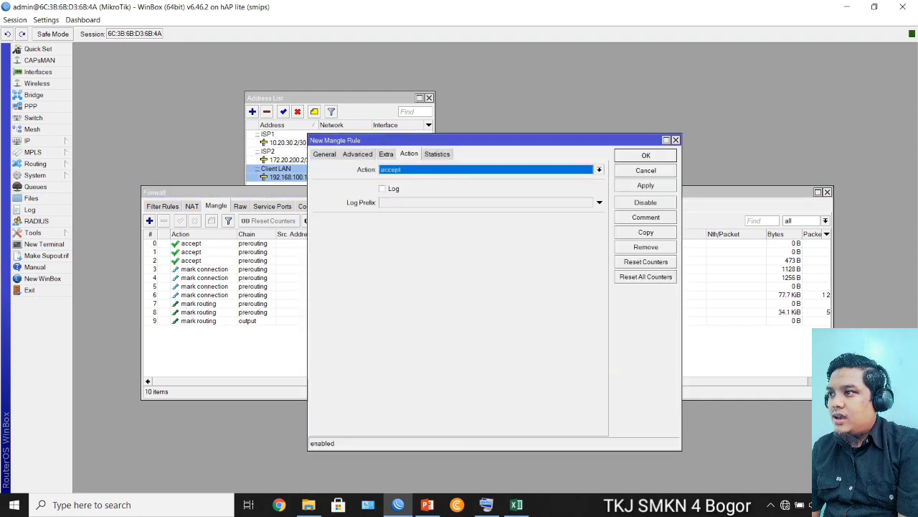
{"action": "left_click", "coordinate": [324, 154]}
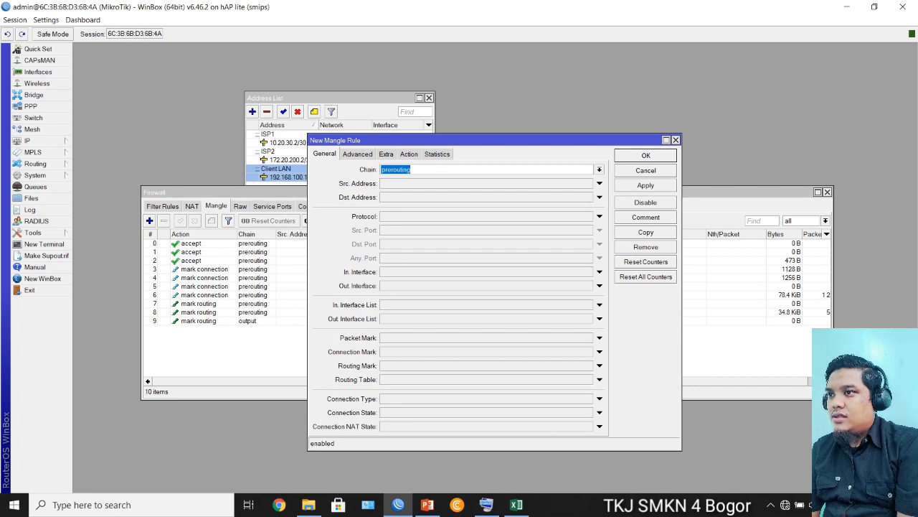
{"action": "left_click", "coordinate": [600, 170]}
{"action": "left_click", "coordinate": [497, 194]}
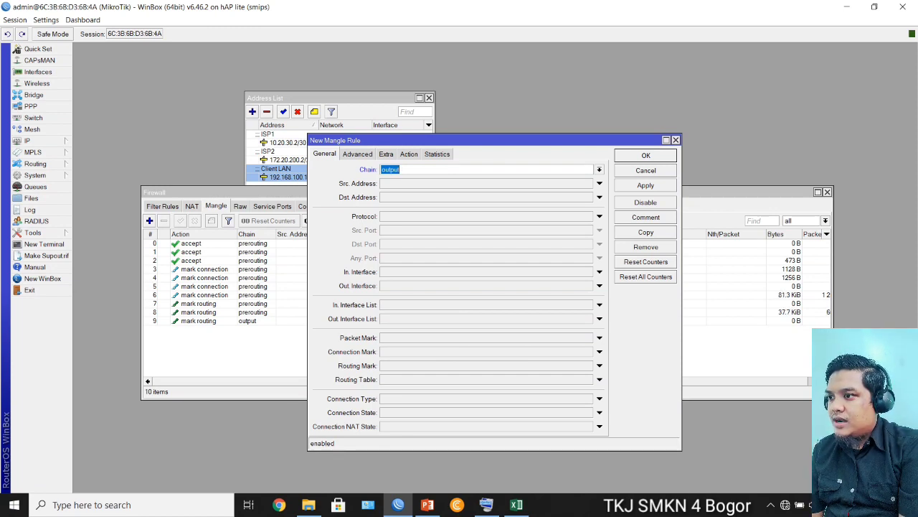
{"action": "left_click", "coordinate": [599, 366]}
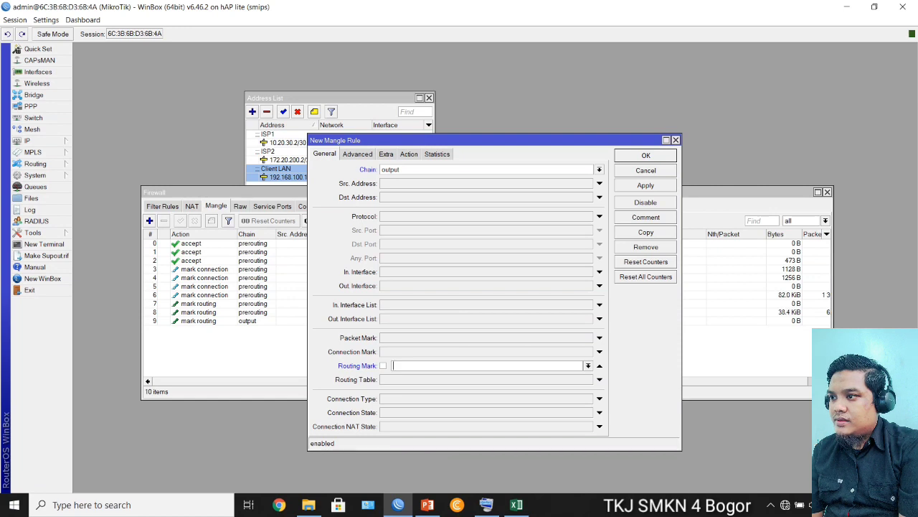
{"action": "left_click", "coordinate": [600, 366]}
{"action": "left_click", "coordinate": [599, 352]}
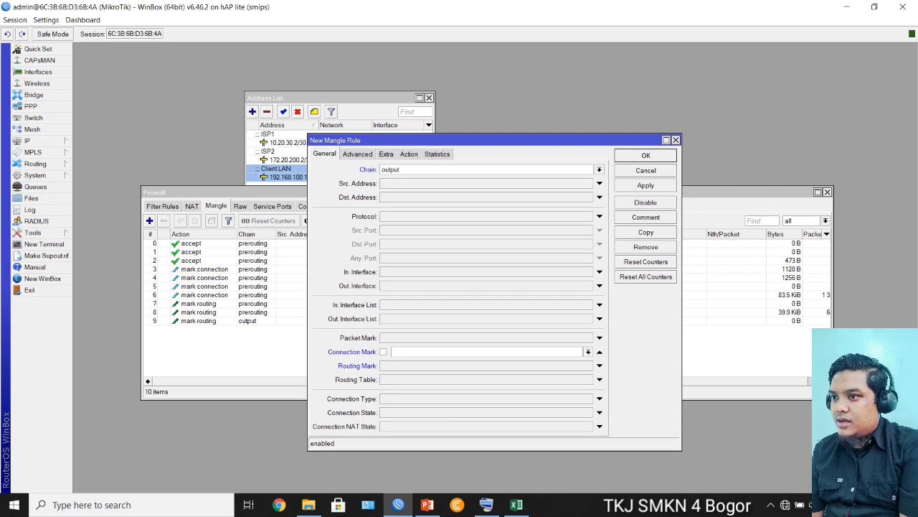
{"action": "left_click", "coordinate": [589, 351]}
{"action": "left_click", "coordinate": [495, 369]}
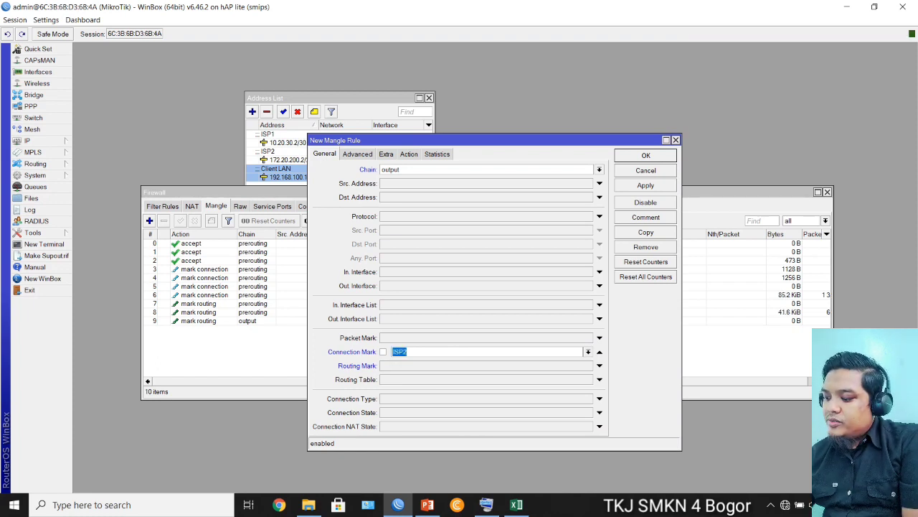
Set the ISP2 output rule's action to mark routing with the existing routing mark arahISP2, keeping passthrough enabled, and save it.
{"action": "left_click", "coordinate": [409, 153]}
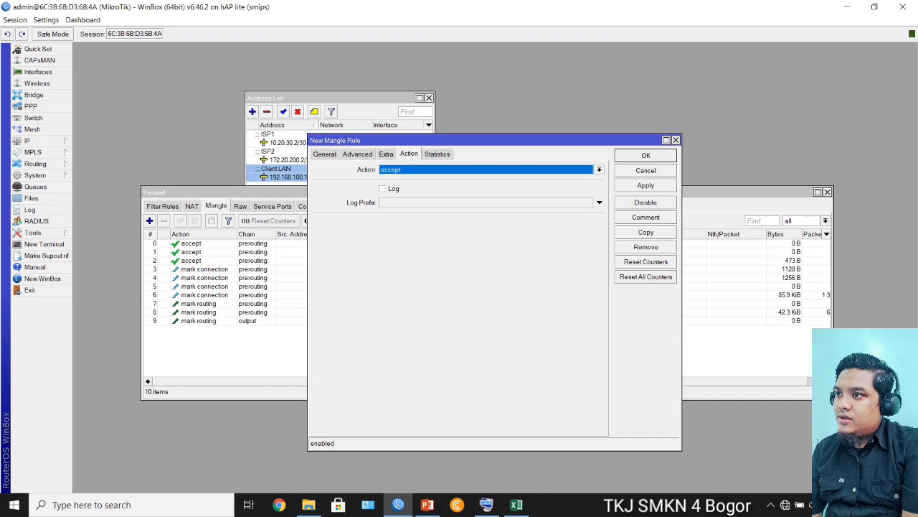
{"action": "left_click", "coordinate": [599, 170]}
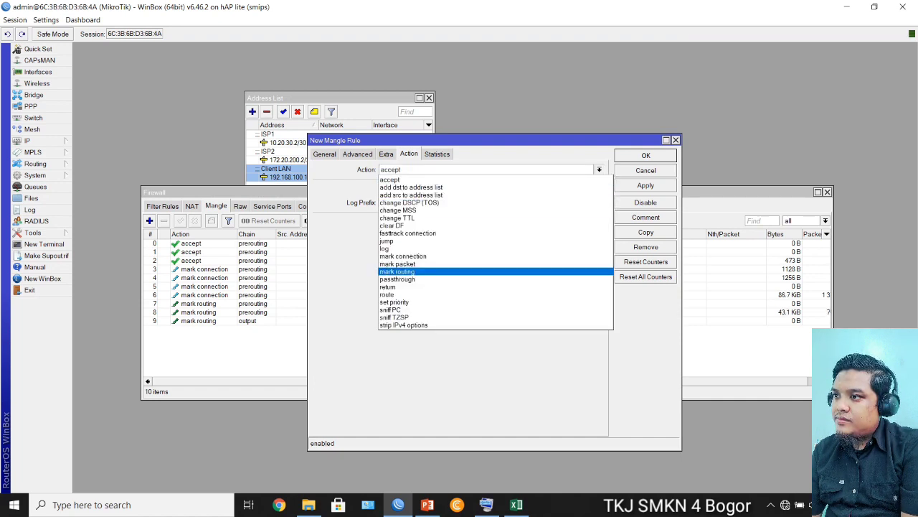
{"action": "left_click", "coordinate": [397, 272]}
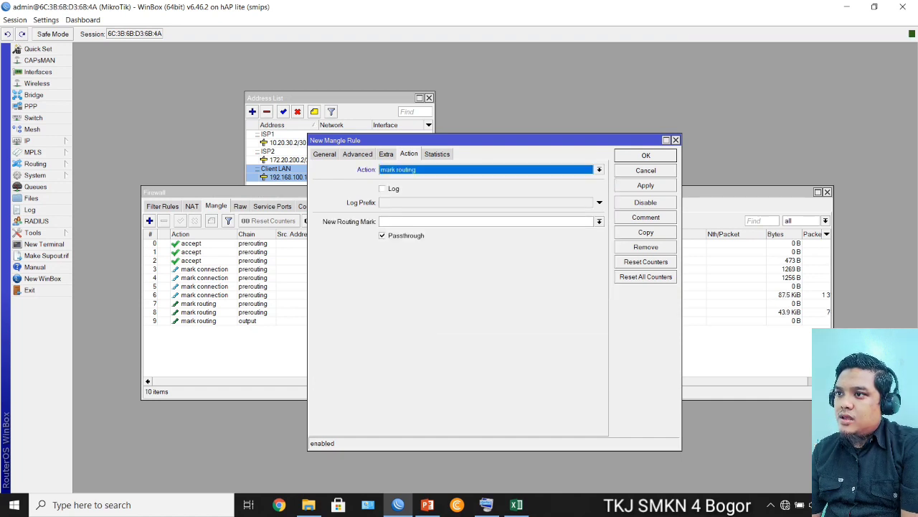
{"action": "left_click", "coordinate": [599, 221]}
{"action": "left_click", "coordinate": [398, 239]}
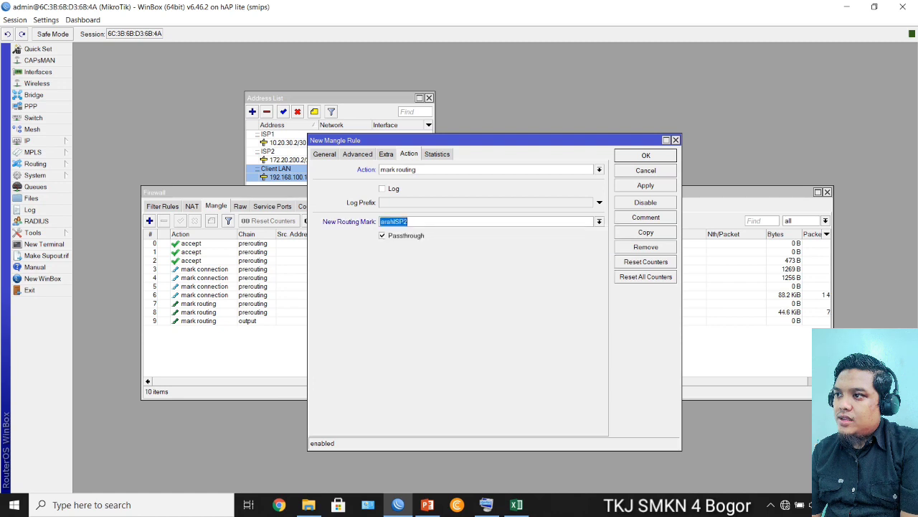
{"action": "left_click", "coordinate": [646, 185]}
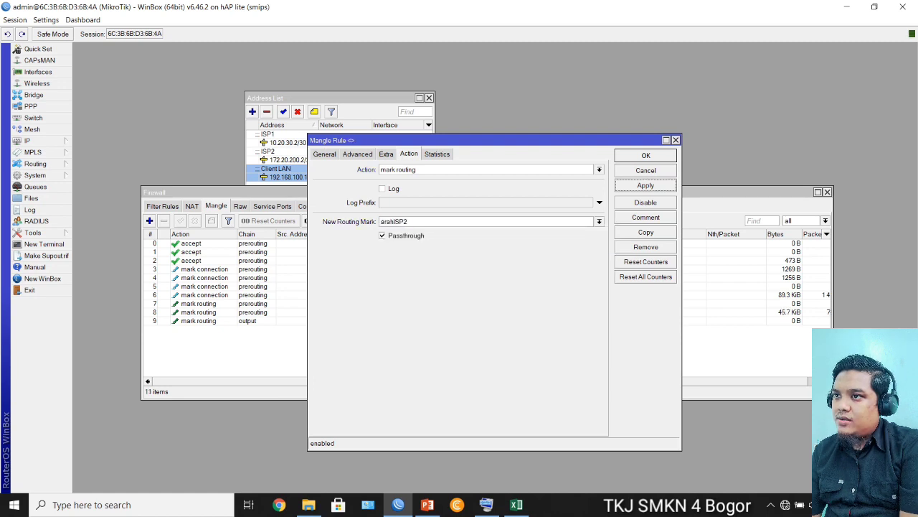
{"action": "left_click", "coordinate": [646, 156]}
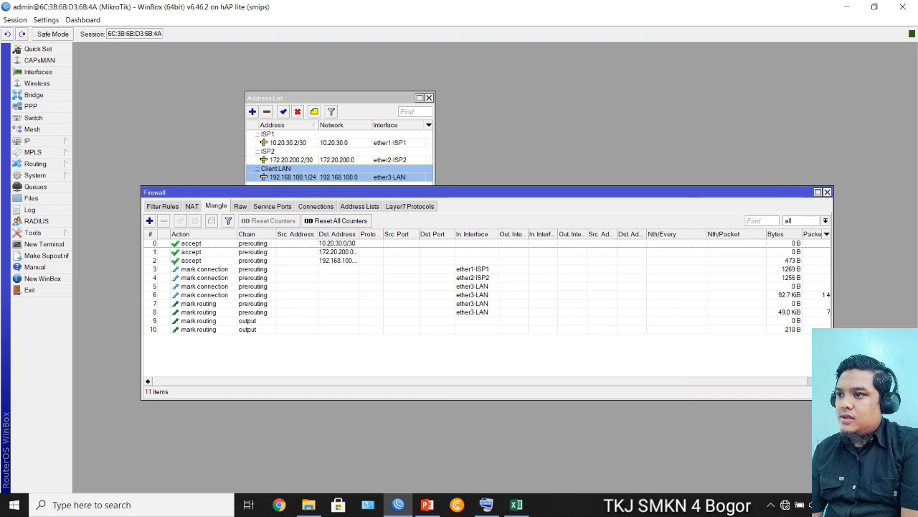
Review the action and general match settings of the first output-chain mark routing rule, then close it.
{"action": "double_click", "coordinate": [199, 321]}
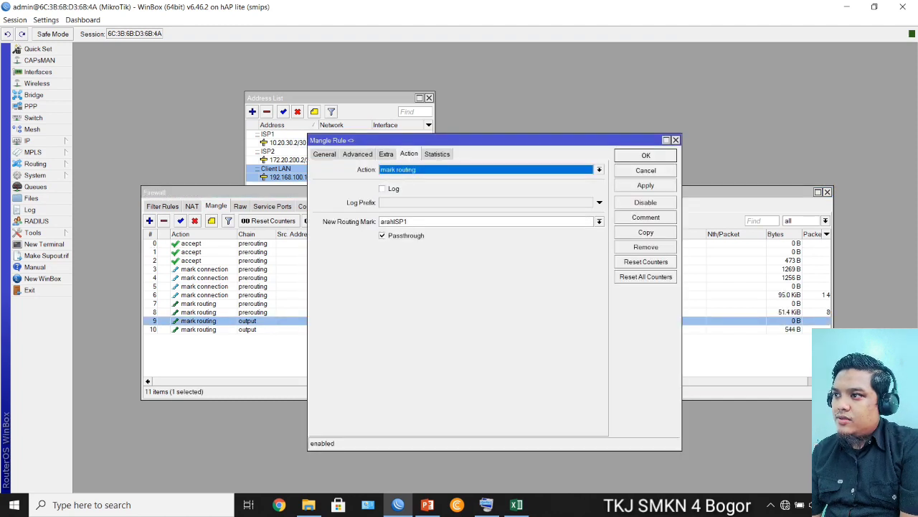
{"action": "left_click", "coordinate": [325, 154]}
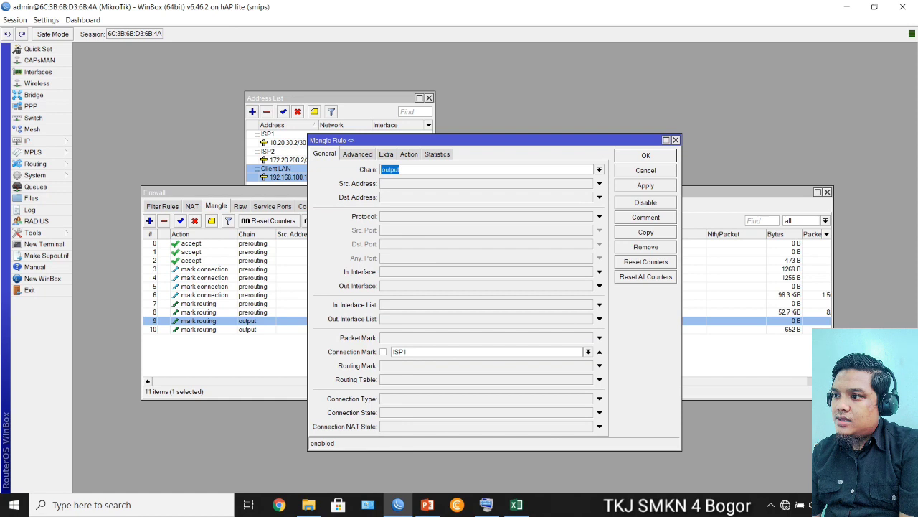
{"action": "key", "text": "Escape"}
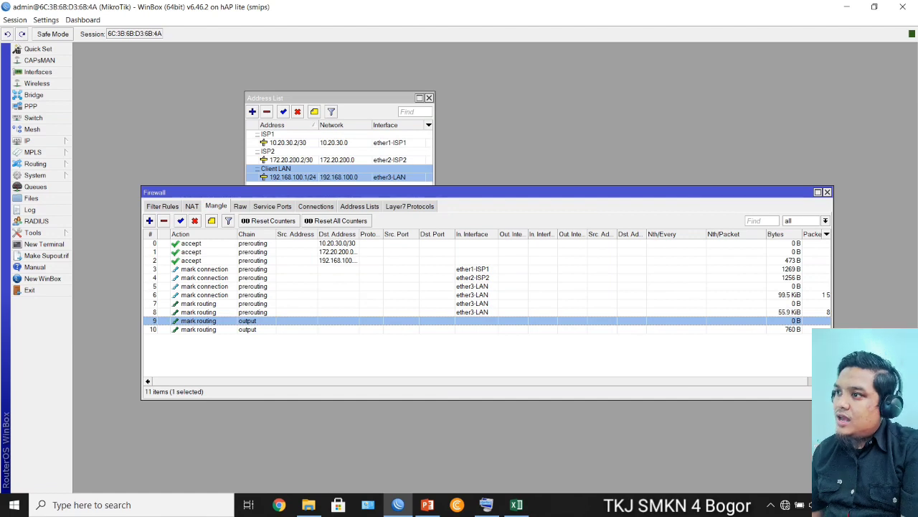
Open the IP route list and start a new route to 0.0.0.0/0 with gateway 10.20.30.1.
{"action": "left_click", "coordinate": [29, 140]}
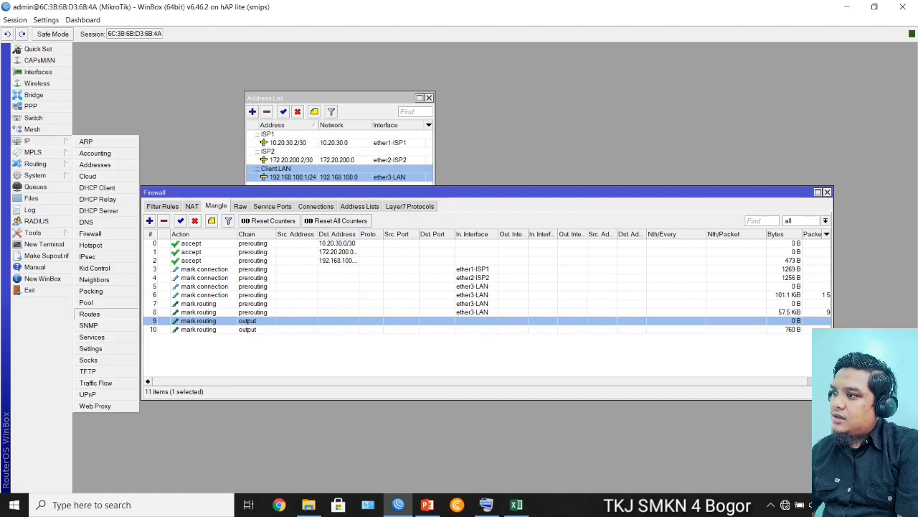
{"action": "left_click", "coordinate": [88, 313]}
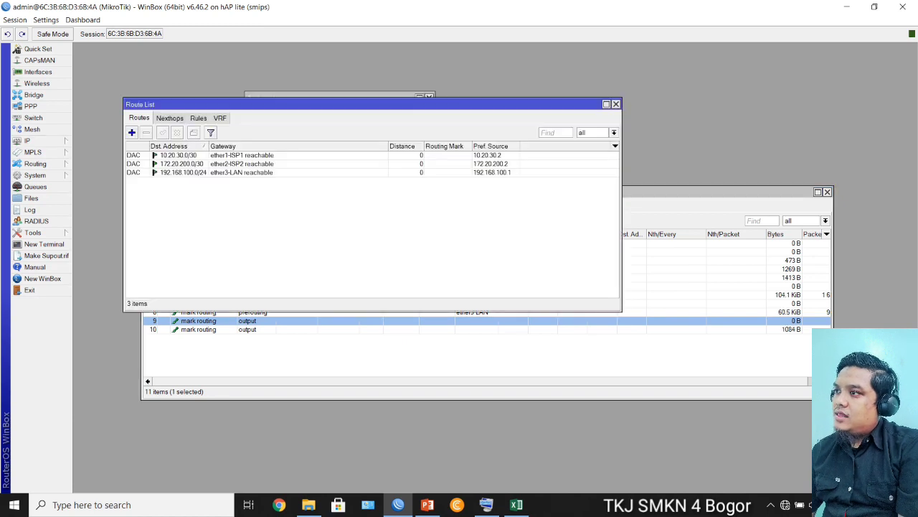
{"action": "left_click_drag", "start_coordinate": [301, 104], "coordinate": [365, 140]}
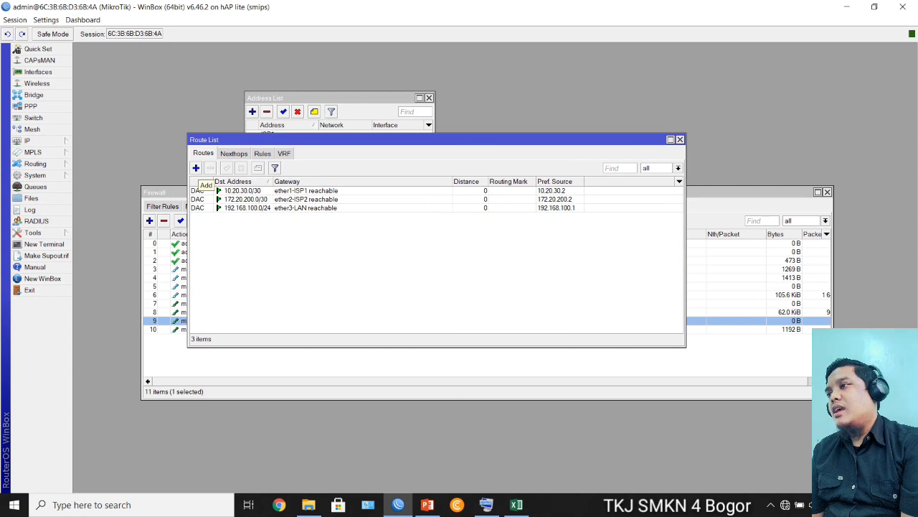
{"action": "left_click", "coordinate": [196, 168]}
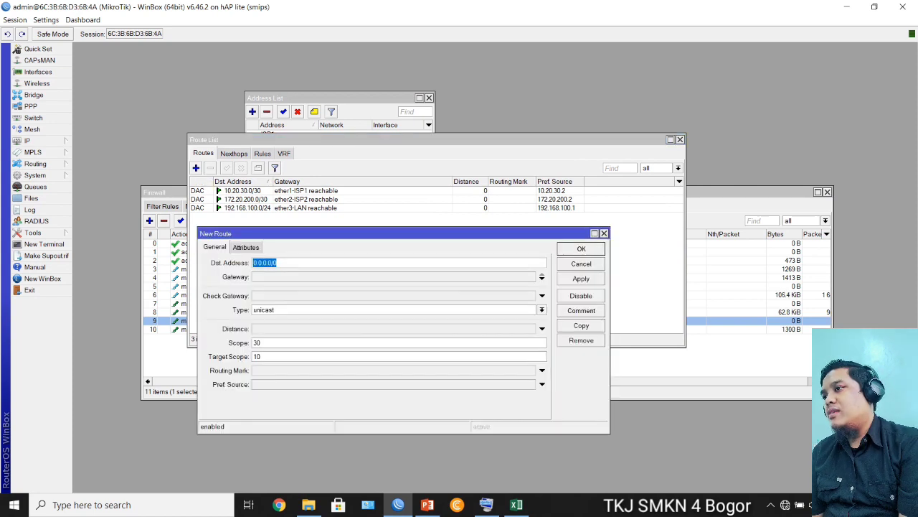
{"action": "left_click", "coordinate": [308, 277]}
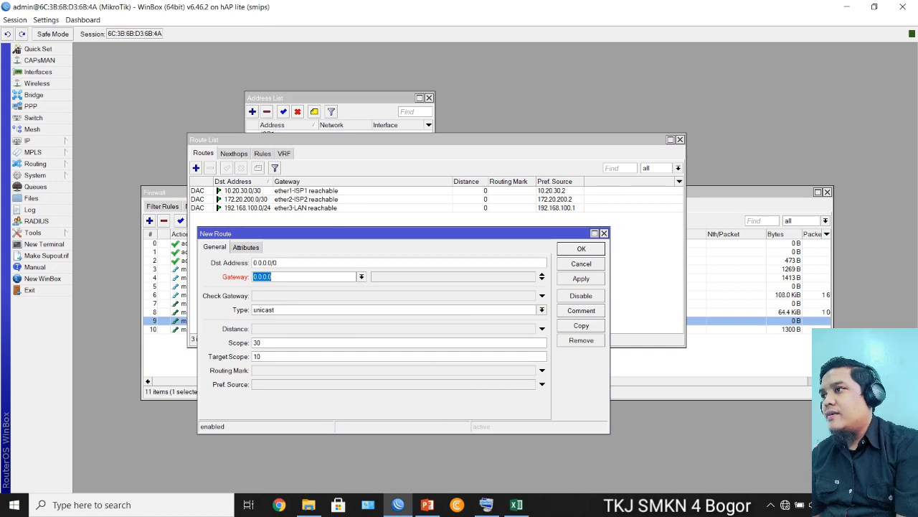
{"action": "left_click_drag", "start_coordinate": [401, 140], "coordinate": [403, 192]}
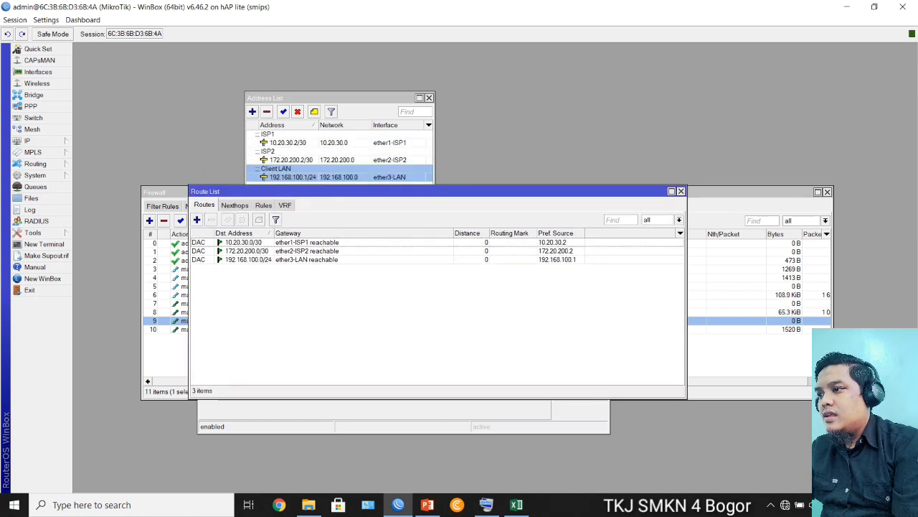
{"action": "left_click", "coordinate": [403, 416]}
{"action": "key", "text": "Tab"}
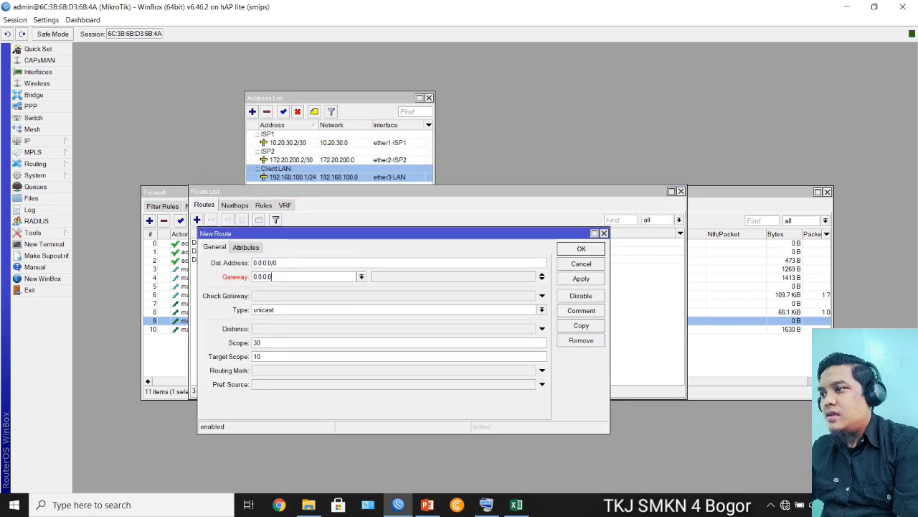
{"action": "type", "text": "1"}
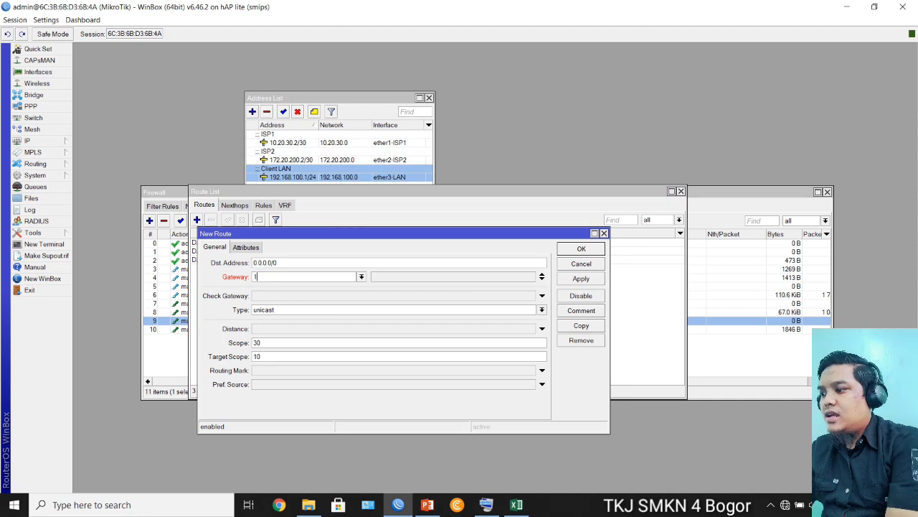
{"action": "type", "text": "0.20.30"}
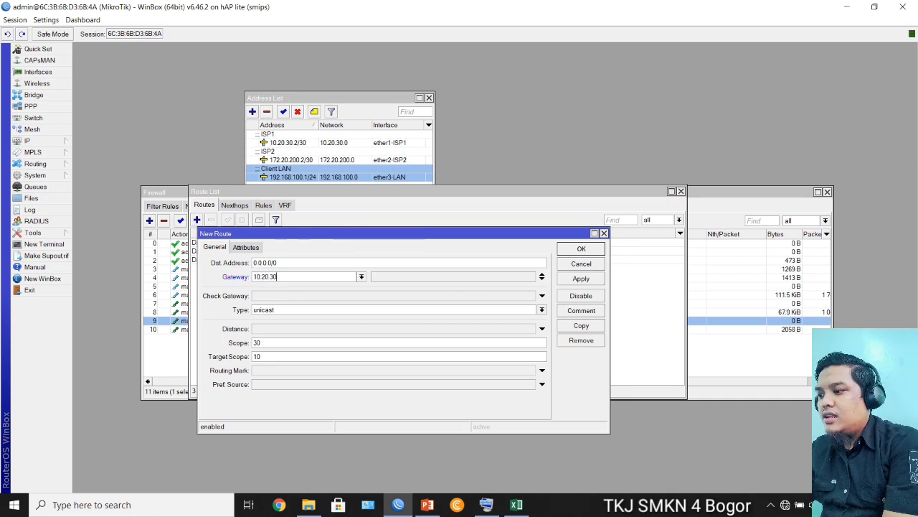
{"action": "type", "text": ".1"}
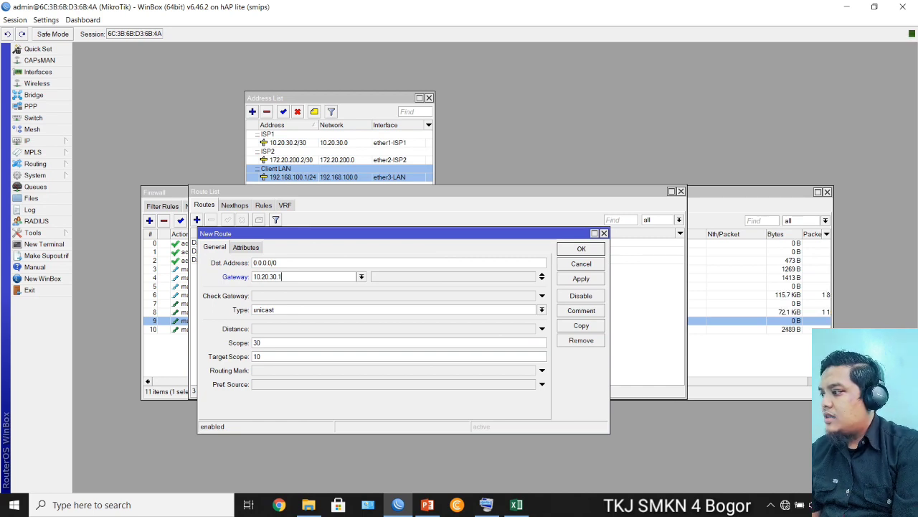
Set the 10.20.30.1 route to check its gateway by ping, assign routing mark jalurISP1, and save it.
{"action": "left_click", "coordinate": [542, 296]}
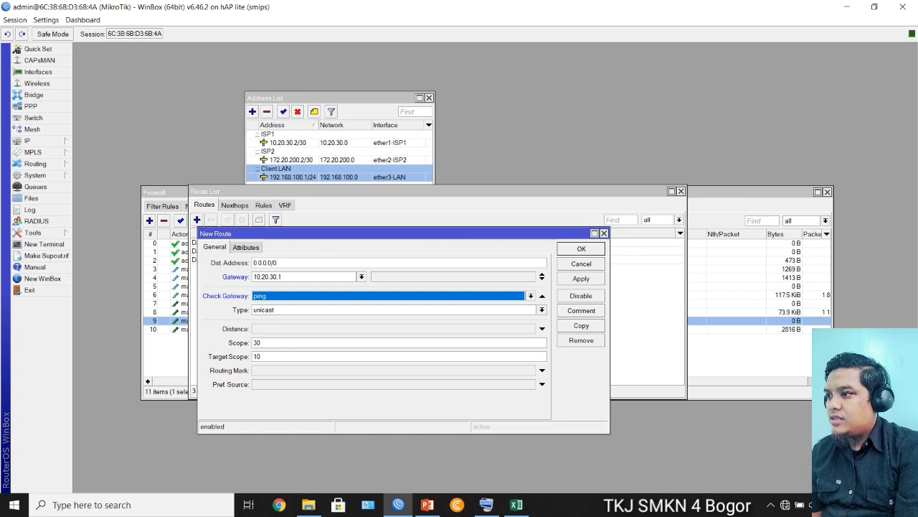
{"action": "left_click", "coordinate": [542, 370]}
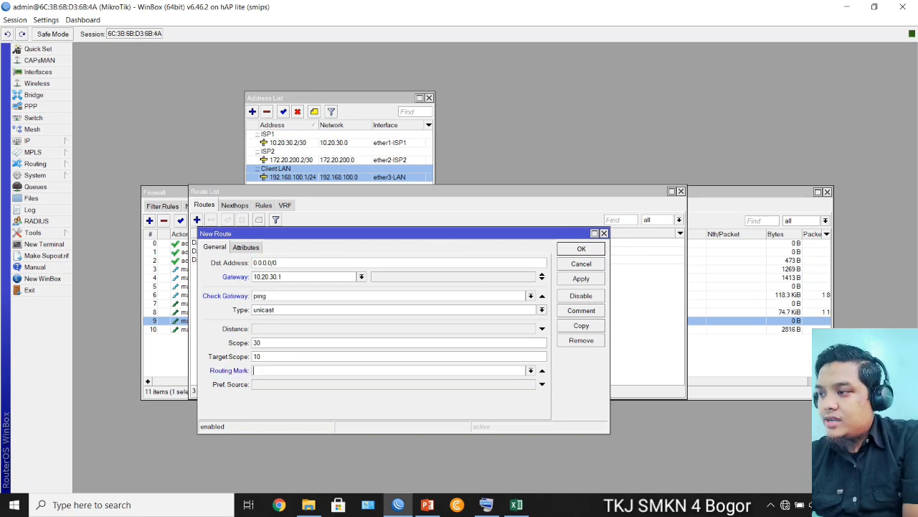
{"action": "left_click", "coordinate": [531, 370]}
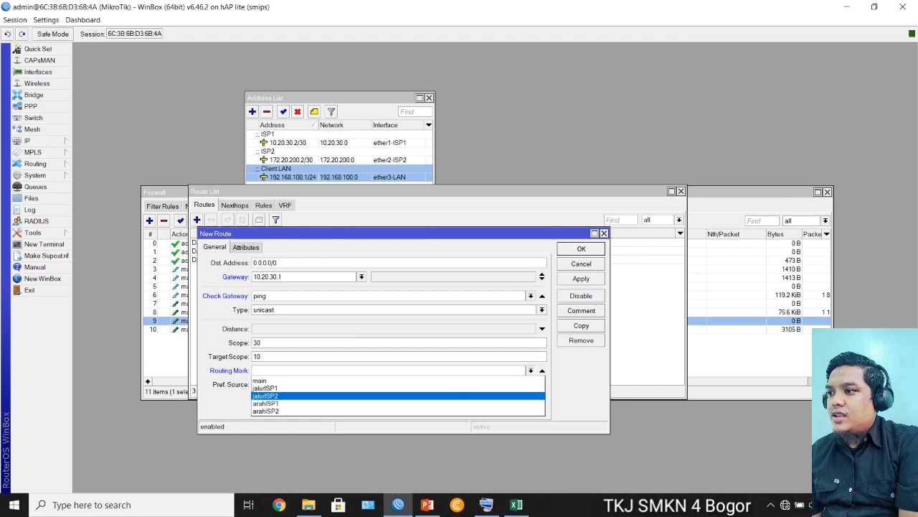
{"action": "key", "text": "Return"}
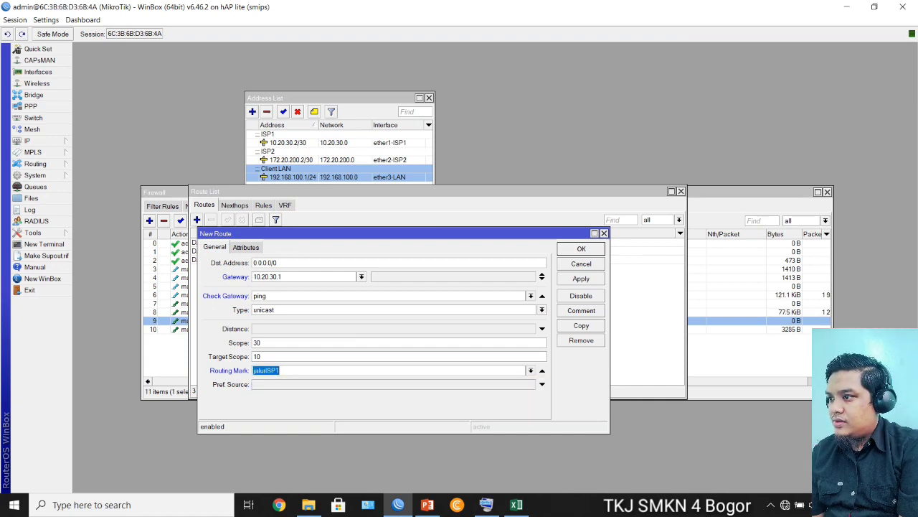
{"action": "key", "text": "Down"}
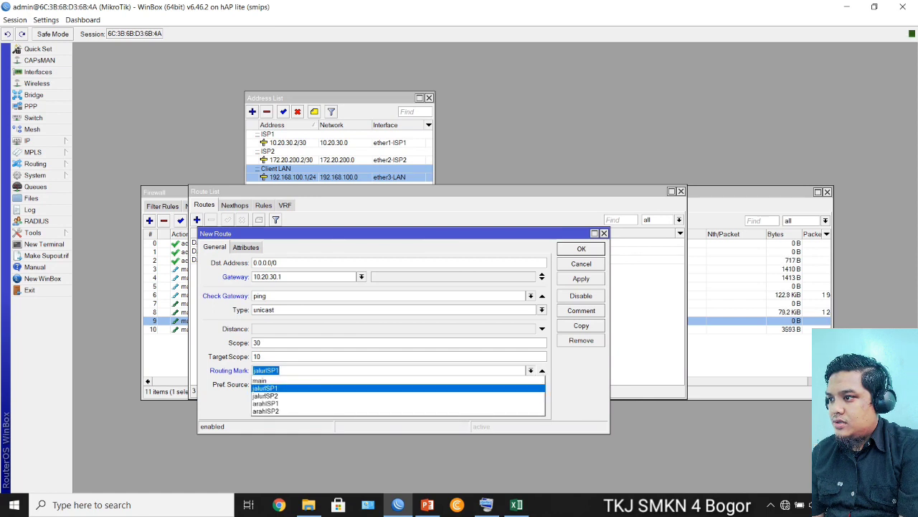
{"action": "key", "text": "Return"}
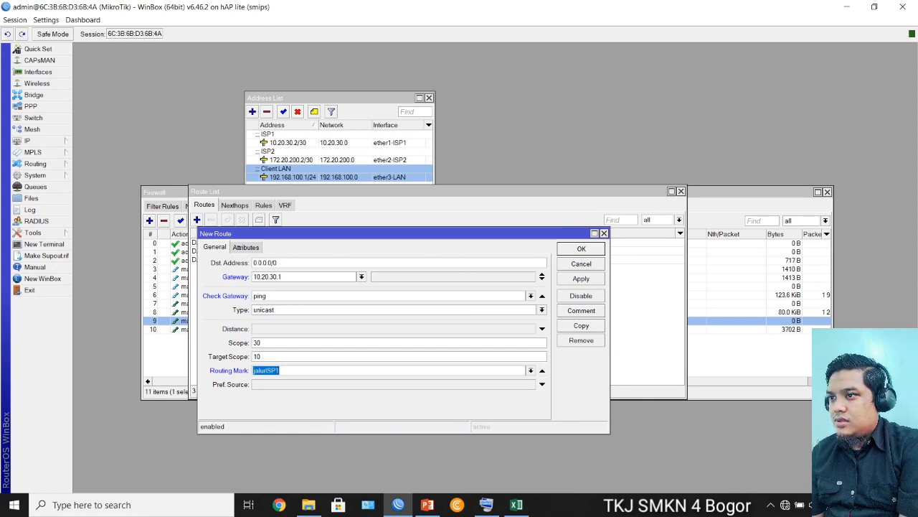
{"action": "left_click", "coordinate": [581, 278]}
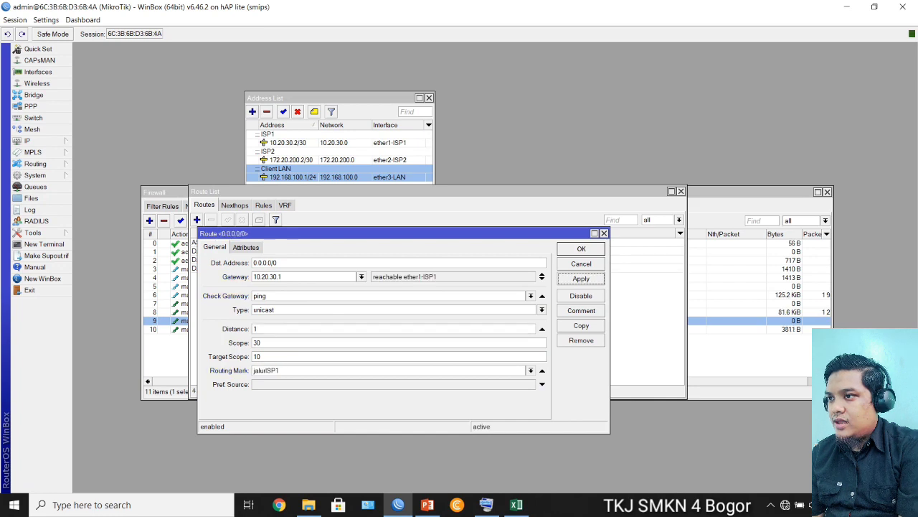
{"action": "left_click", "coordinate": [581, 249]}
Start another new route to 0.0.0.0/0 with gateway 172.20.200.1.
{"action": "left_click", "coordinate": [196, 220]}
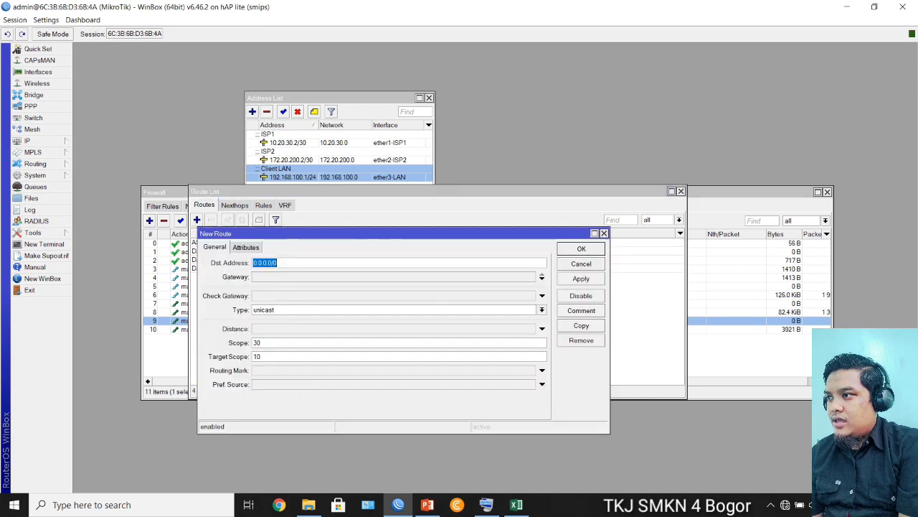
{"action": "left_click", "coordinate": [302, 277]}
{"action": "type", "text": "172"}
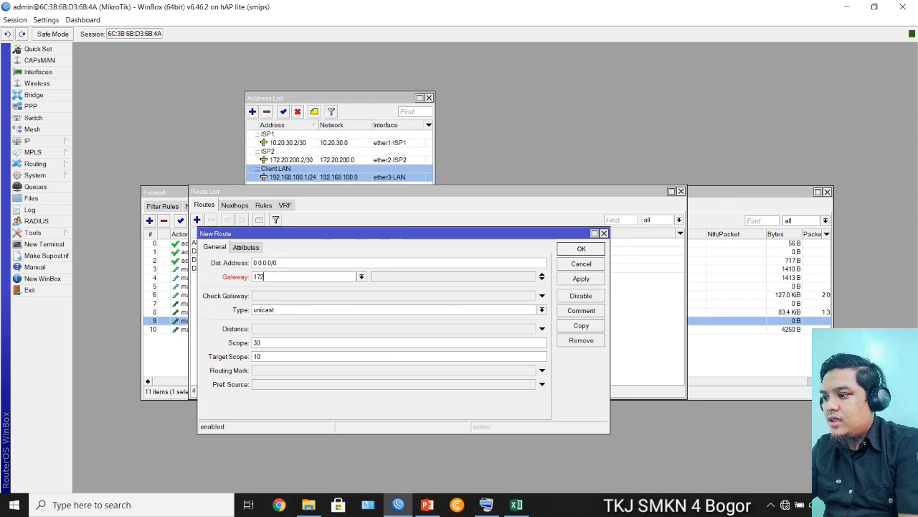
{"action": "type", "text": ".20.200.1"}
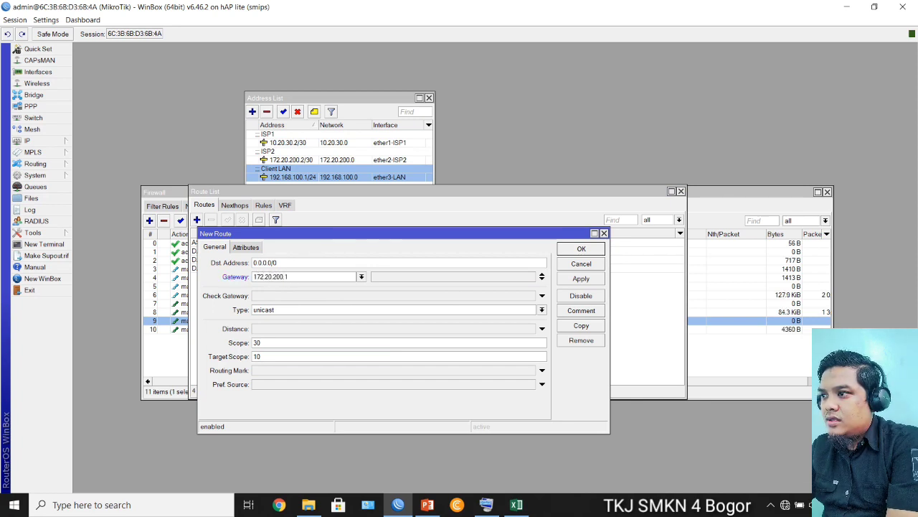
Set the 172.20.200.1 route to check its gateway by ping, assign routing mark jalurISP2, and save it.
{"action": "left_click", "coordinate": [542, 295]}
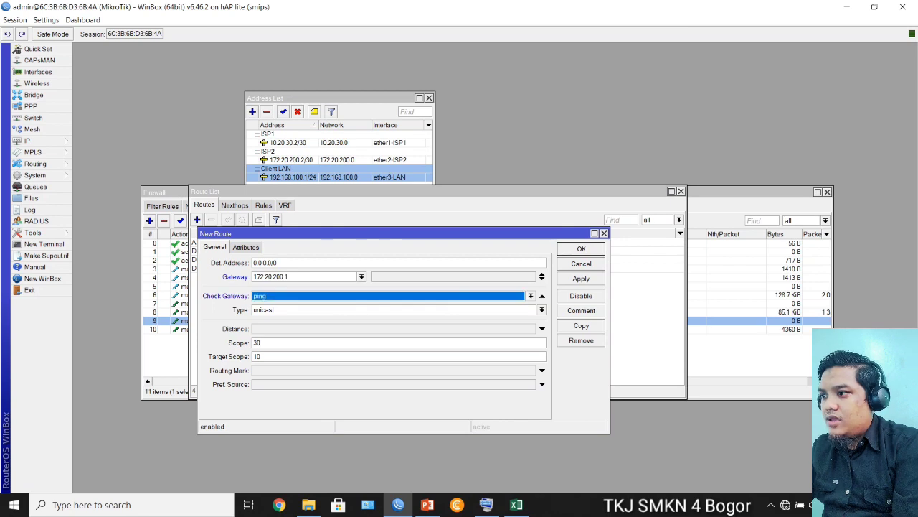
{"action": "left_click", "coordinate": [542, 371]}
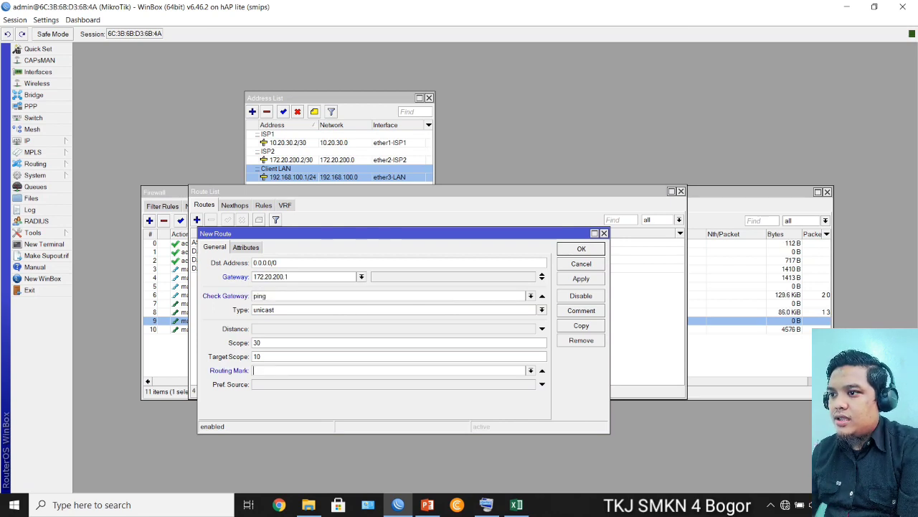
{"action": "left_click", "coordinate": [531, 370]}
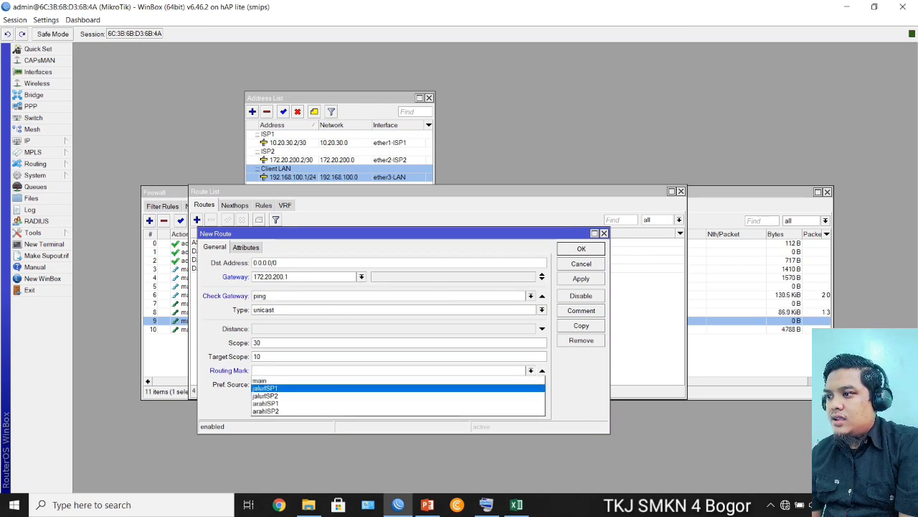
{"action": "left_click", "coordinate": [398, 396]}
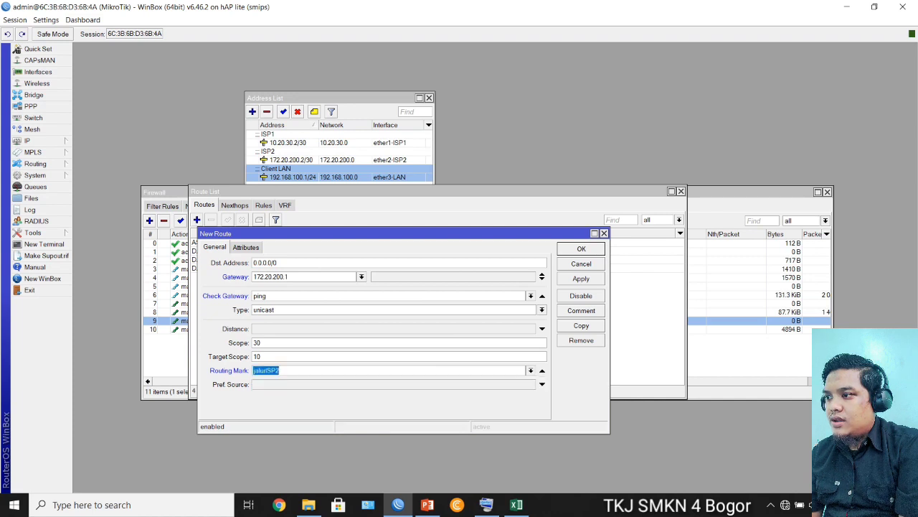
{"action": "left_click", "coordinate": [581, 278]}
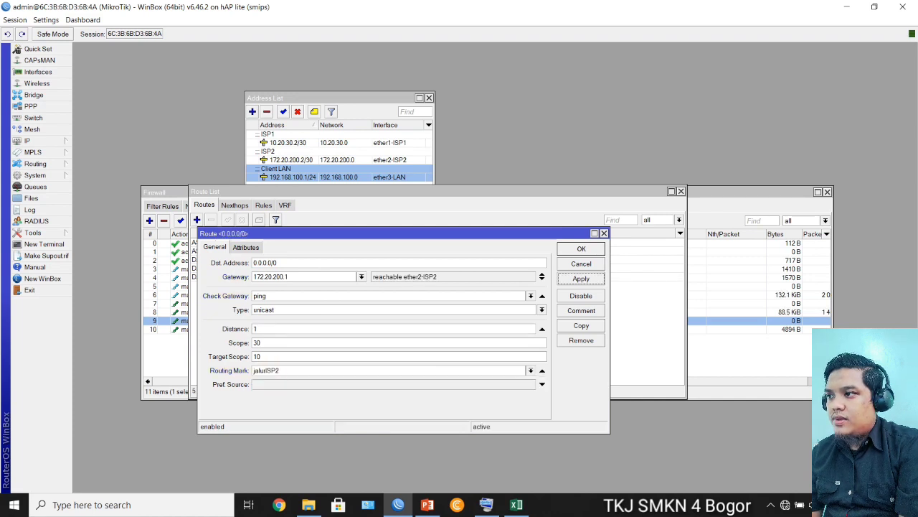
{"action": "left_click", "coordinate": [582, 249]}
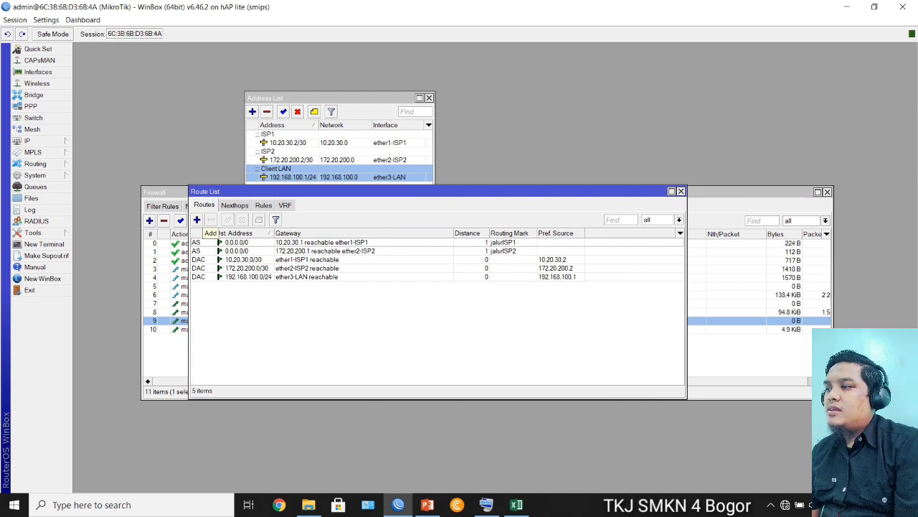
Start a backup route to 0.0.0.0/0 with gateway 172.20.200.1 and distance 2.
{"action": "left_click", "coordinate": [198, 220]}
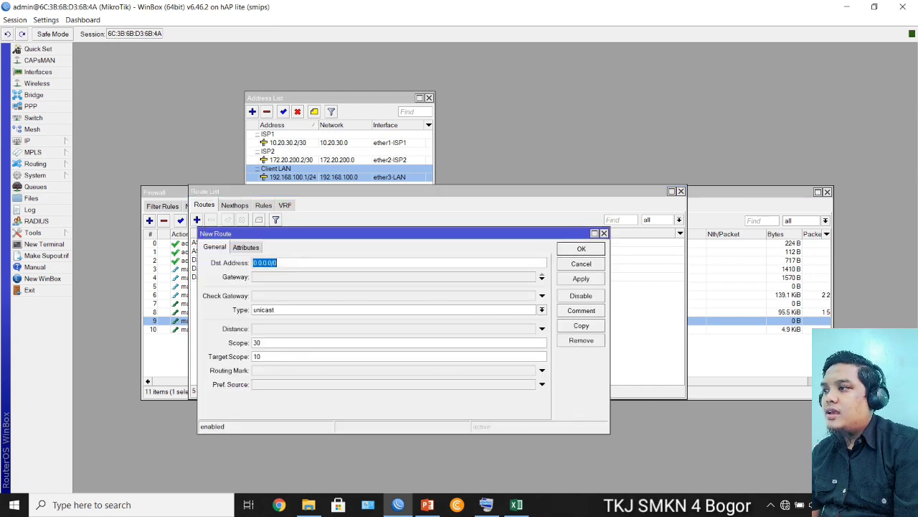
{"action": "left_click_drag", "start_coordinate": [330, 233], "coordinate": [387, 183]}
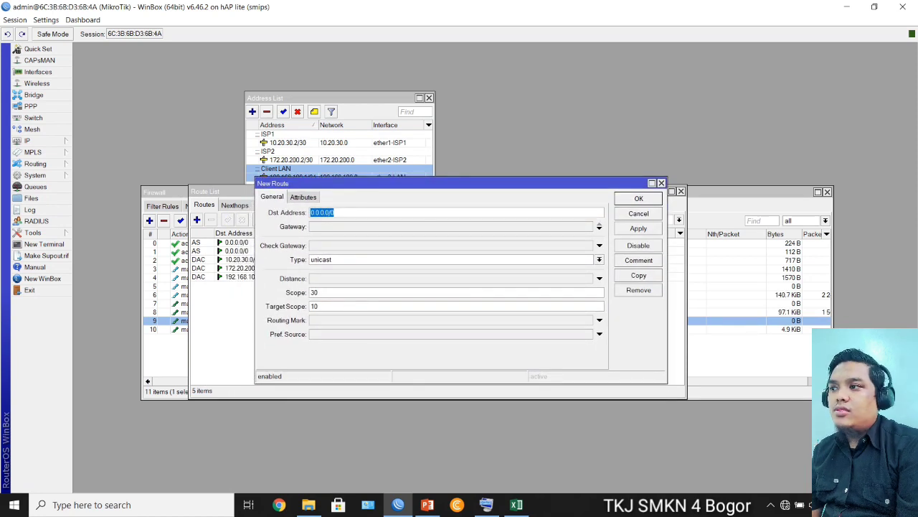
{"action": "left_click", "coordinate": [359, 226]}
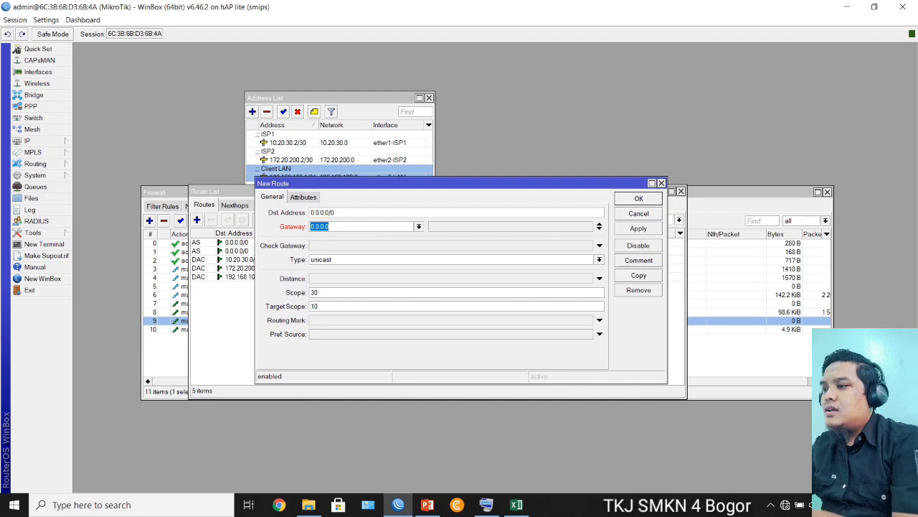
{"action": "type", "text": "1"}
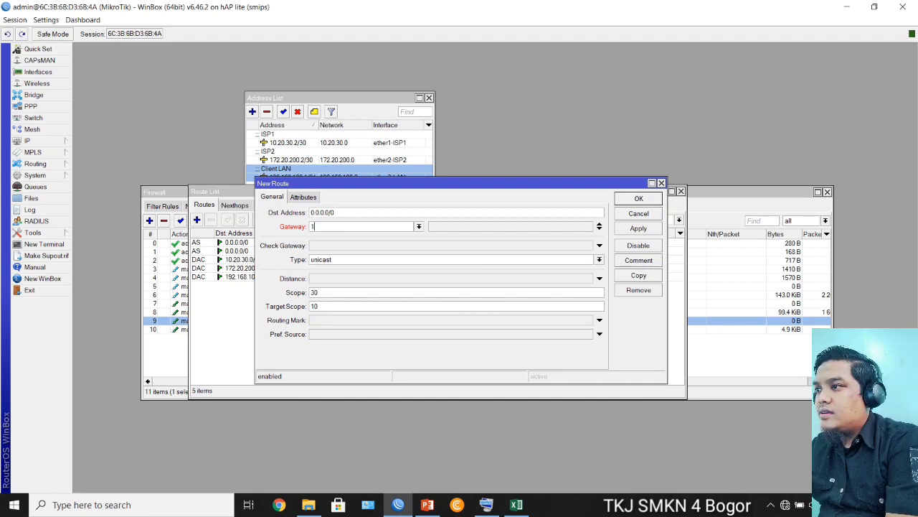
{"action": "type", "text": "72.20.200.1"}
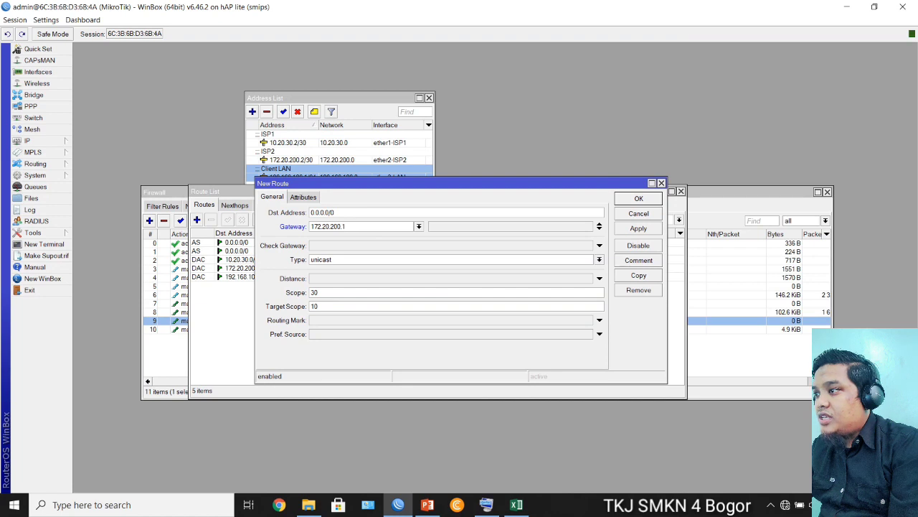
{"action": "left_click", "coordinate": [600, 278]}
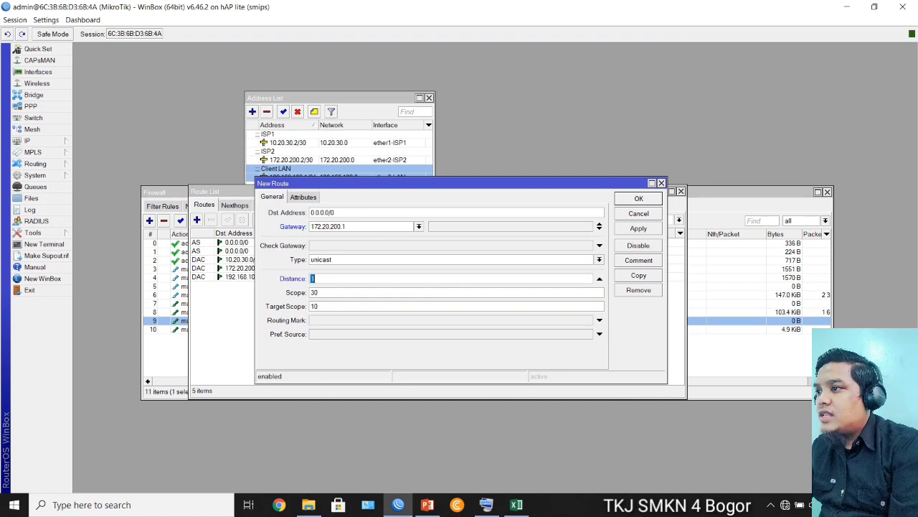
{"action": "type", "text": "2"}
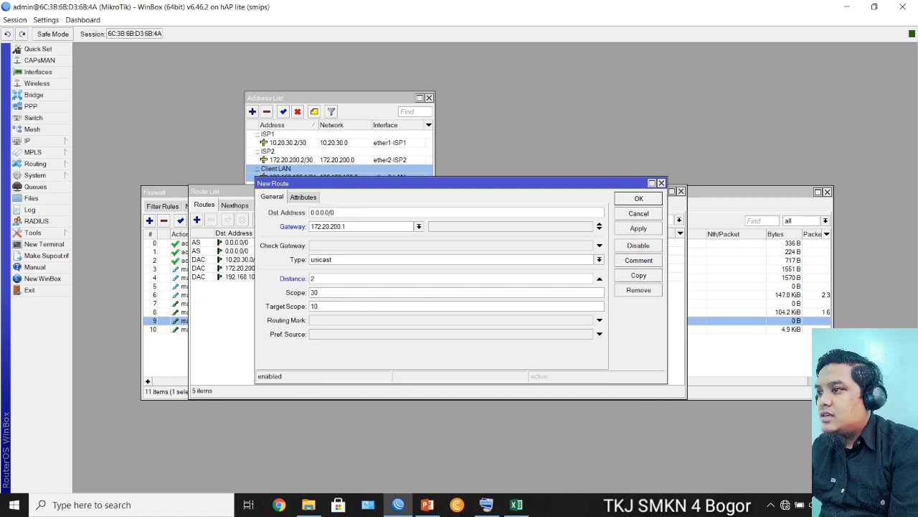
Assign routing mark jalurISP1 to the new distance 2 route and save it.
{"action": "left_click", "coordinate": [599, 321]}
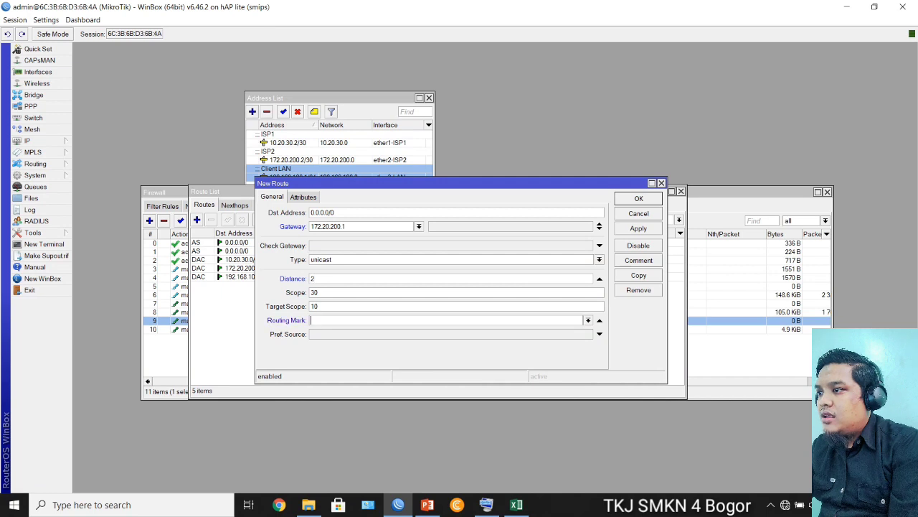
{"action": "left_click", "coordinate": [589, 321]}
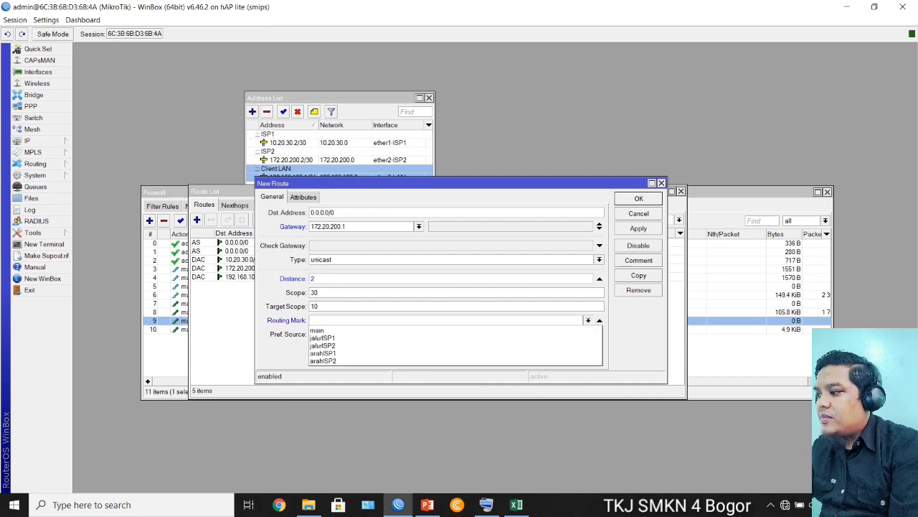
{"action": "key", "text": "Down"}
{"action": "key", "text": "Down"}
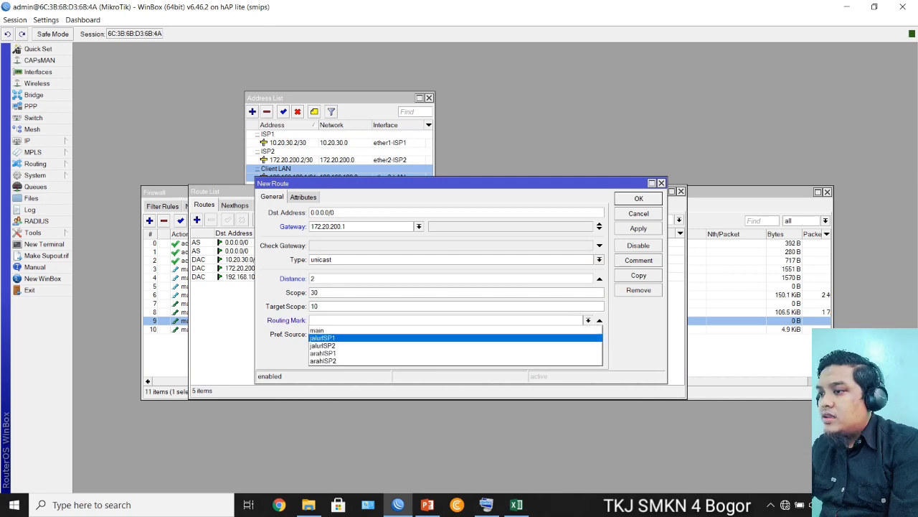
{"action": "key", "text": "Return"}
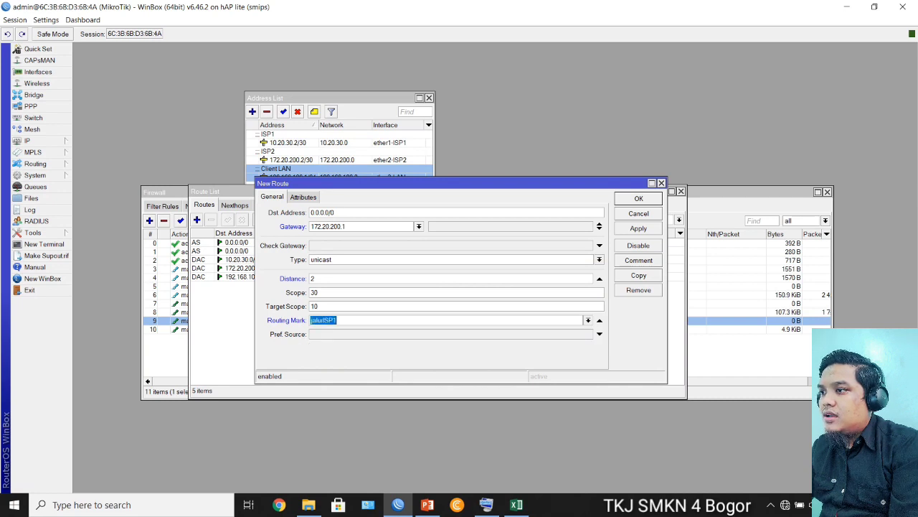
{"action": "left_click", "coordinate": [337, 320]}
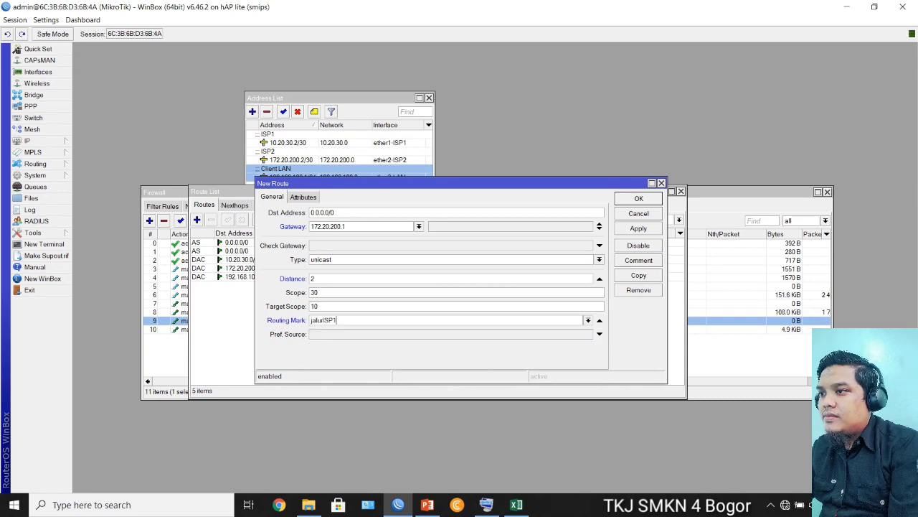
{"action": "left_click", "coordinate": [638, 228]}
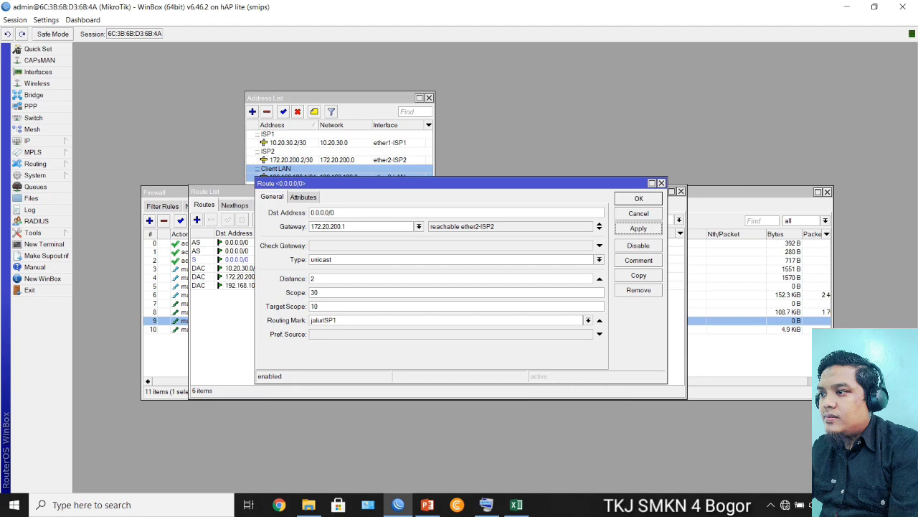
{"action": "left_click", "coordinate": [639, 199]}
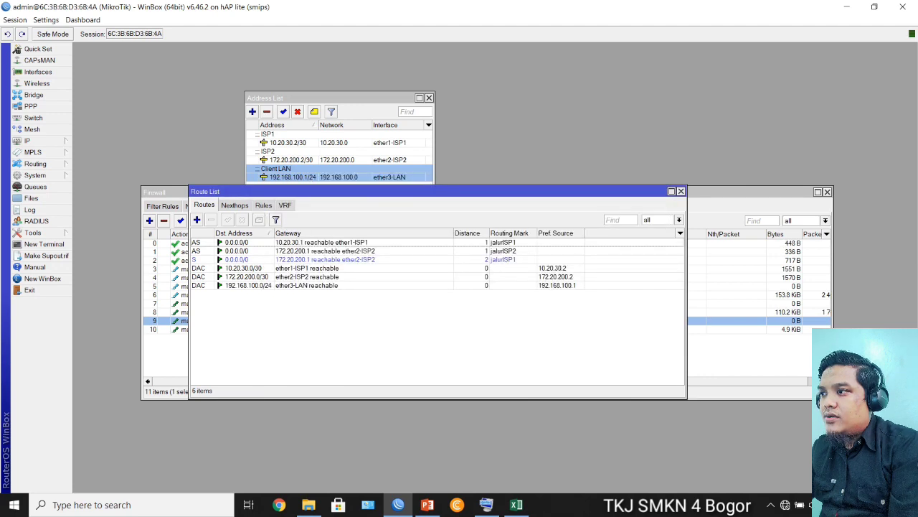
Check which new routing mark the first prerouting mark routing rule assigns, then return to the route list.
{"action": "left_click_drag", "start_coordinate": [430, 191], "coordinate": [388, 398]}
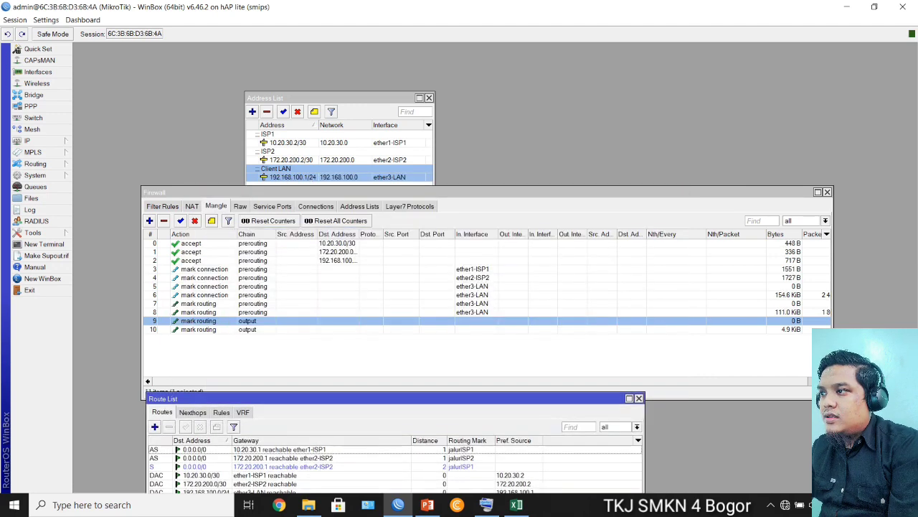
{"action": "double_click", "coordinate": [253, 304]}
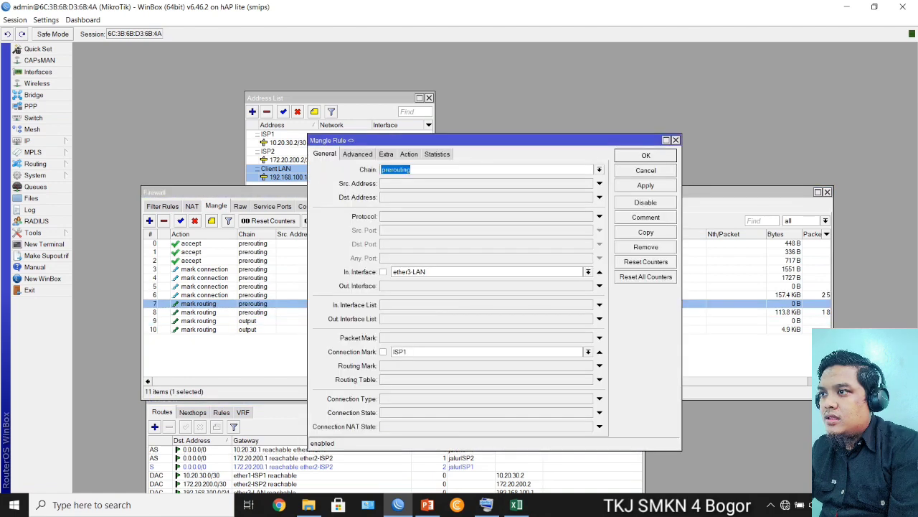
{"action": "left_click", "coordinate": [409, 154]}
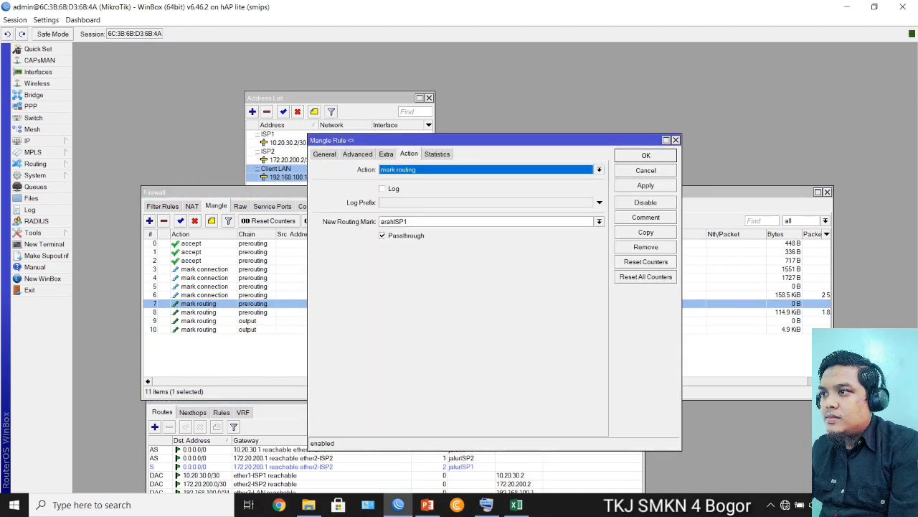
{"action": "key", "text": "Escape"}
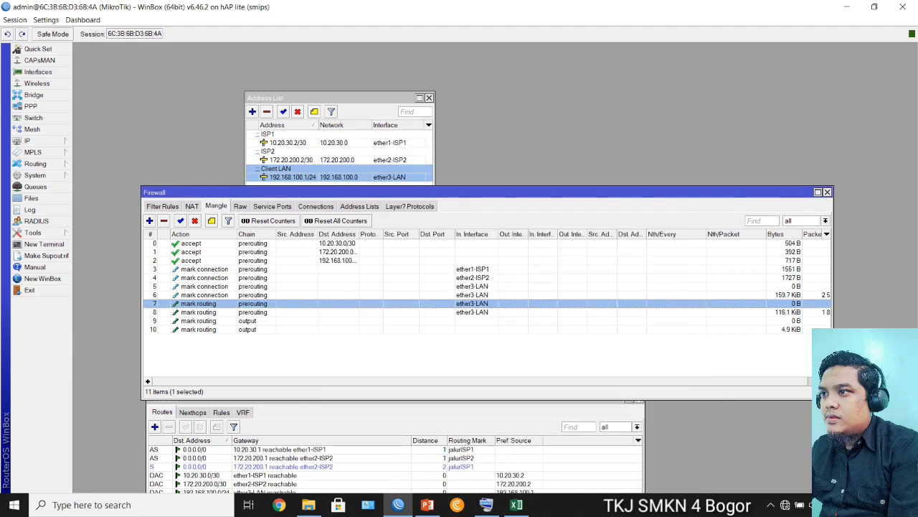
{"action": "left_click", "coordinate": [387, 412]}
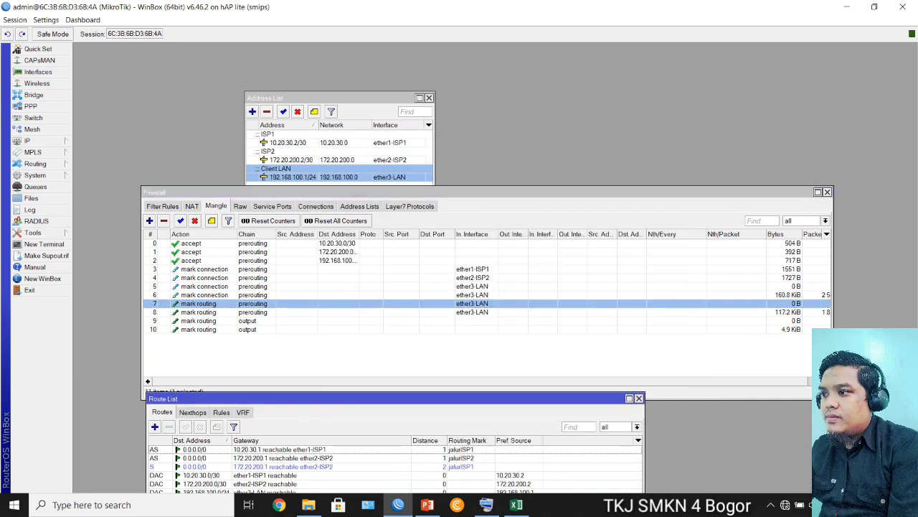
{"action": "left_click_drag", "start_coordinate": [387, 399], "coordinate": [452, 130]}
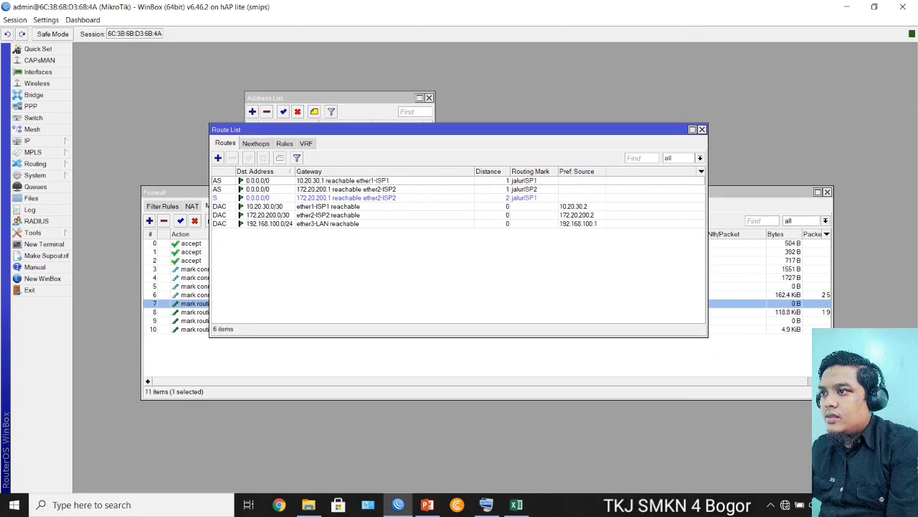
Change the routing mark of the default route via 10.20.30.1 to arahISP1 and save it.
{"action": "double_click", "coordinate": [262, 180]}
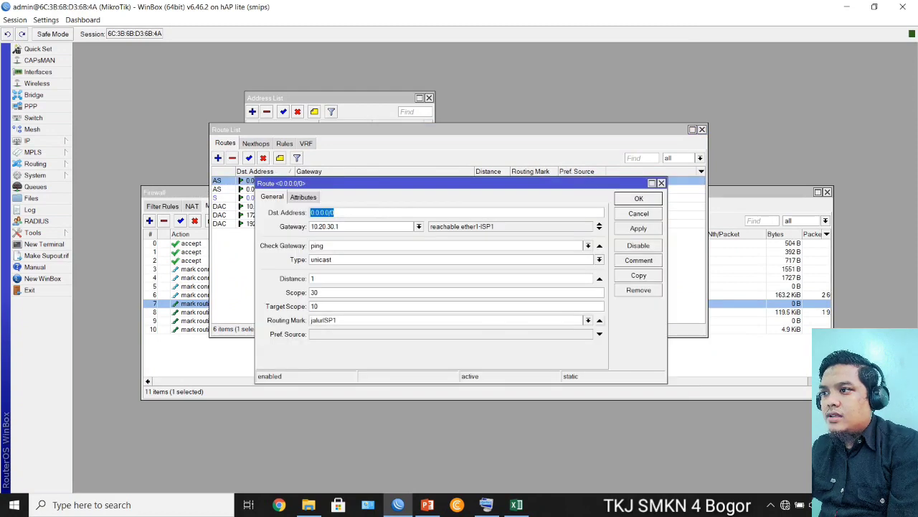
{"action": "left_click", "coordinate": [588, 320]}
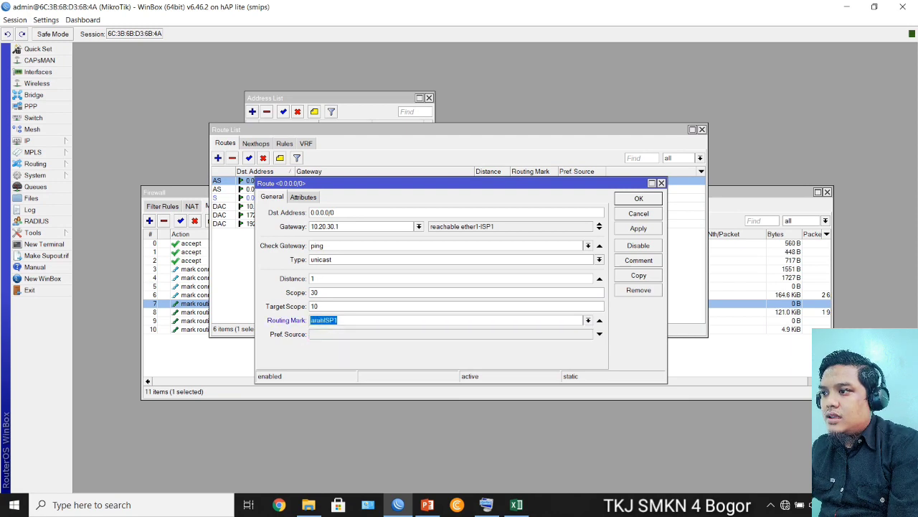
{"action": "left_click", "coordinate": [639, 198]}
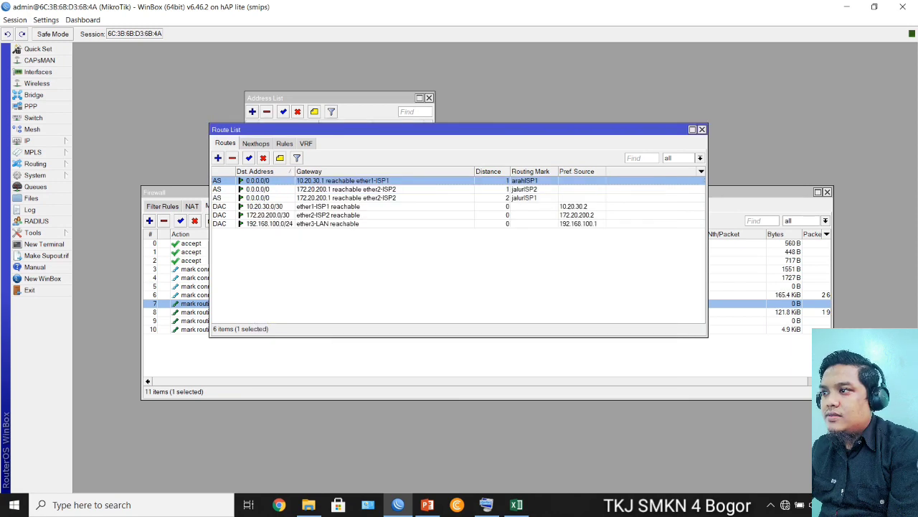
Change the routing mark of the distance 1 route via 172.20.200.1 to arahISP2 and save it.
{"action": "double_click", "coordinate": [267, 190]}
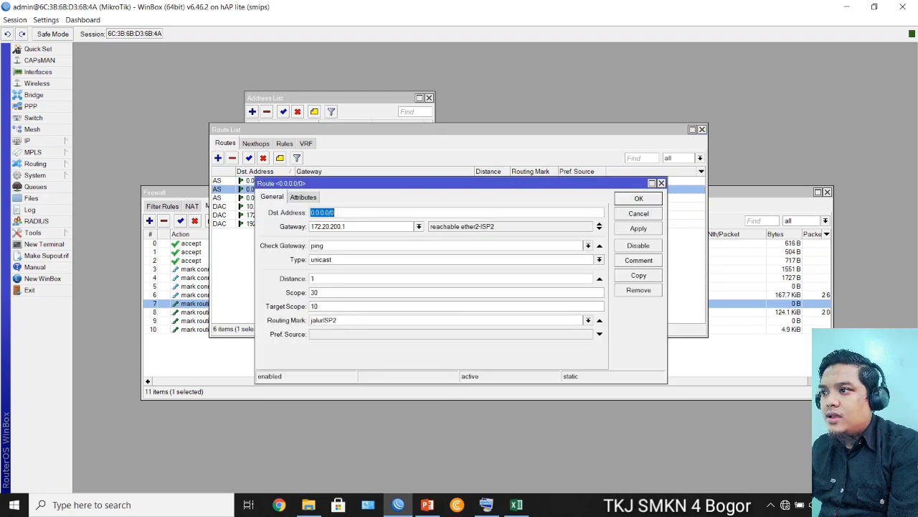
{"action": "left_click", "coordinate": [589, 320]}
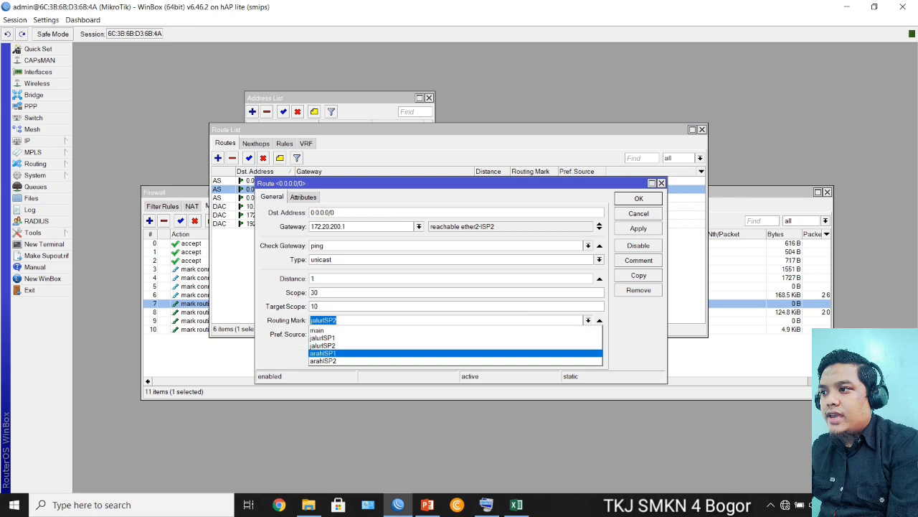
{"action": "key", "text": "Return"}
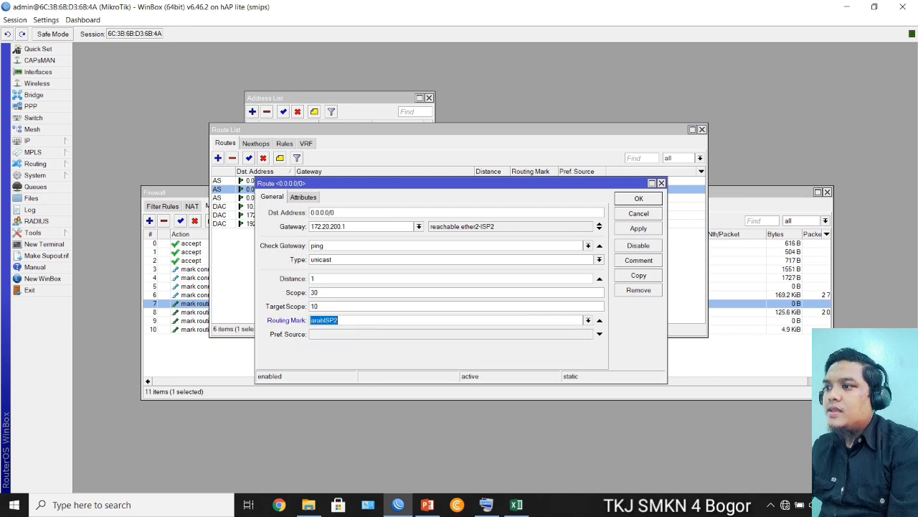
{"action": "key", "text": "Return"}
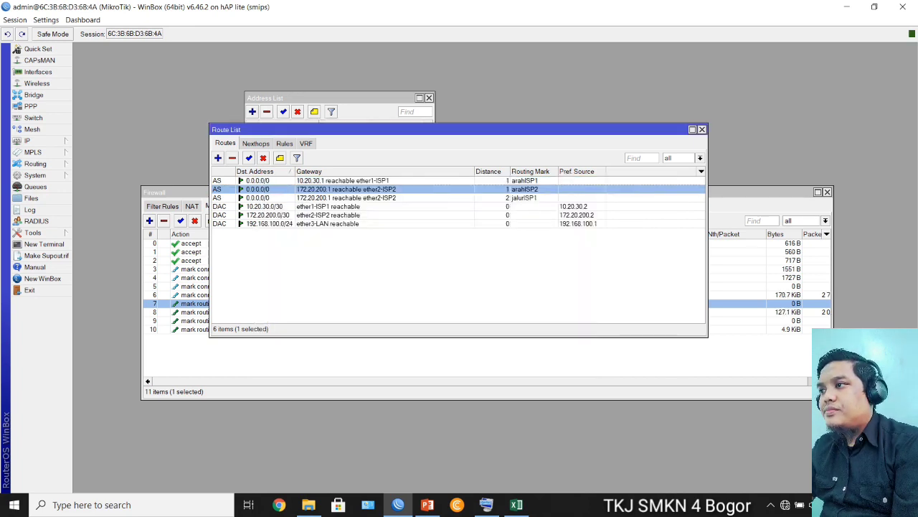
Change the routing mark of the distance 2 route via 172.20.200.1 to arahISP1 and save it.
{"action": "key", "text": "Down"}
{"action": "key", "text": "Return"}
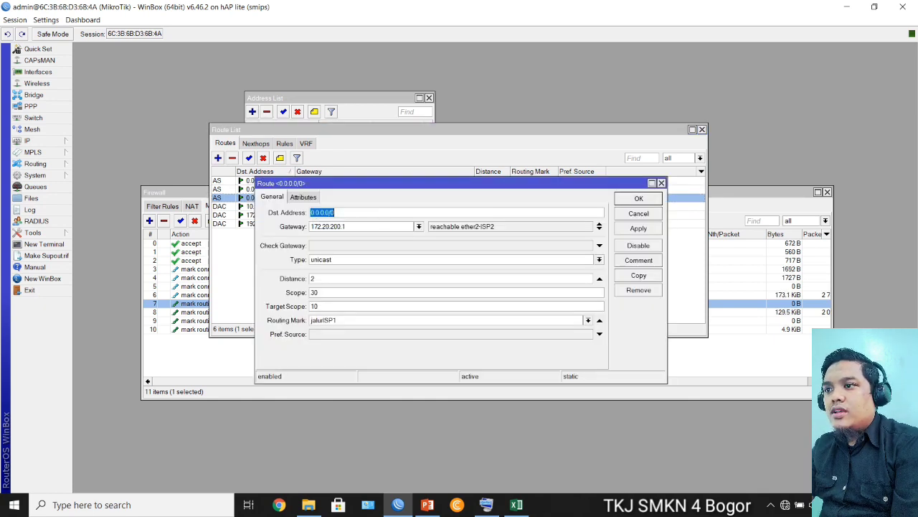
{"action": "left_click", "coordinate": [588, 320]}
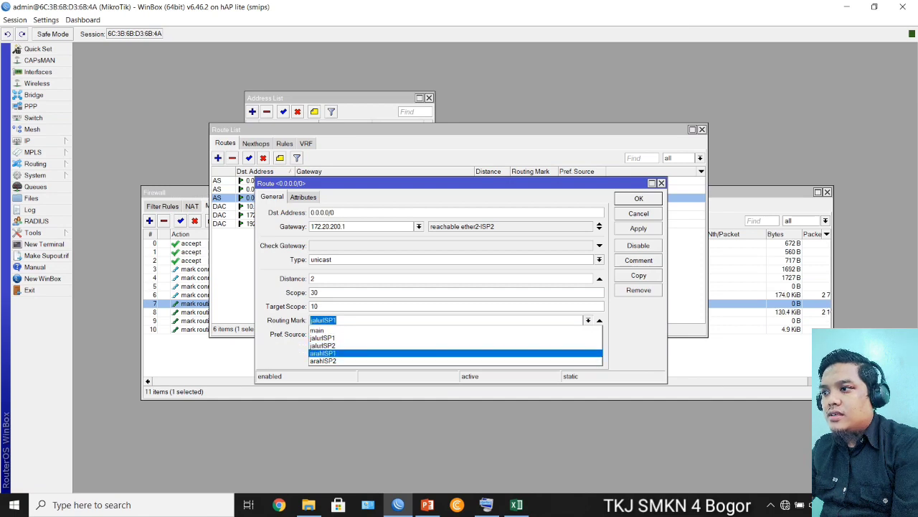
{"action": "key", "text": "Return"}
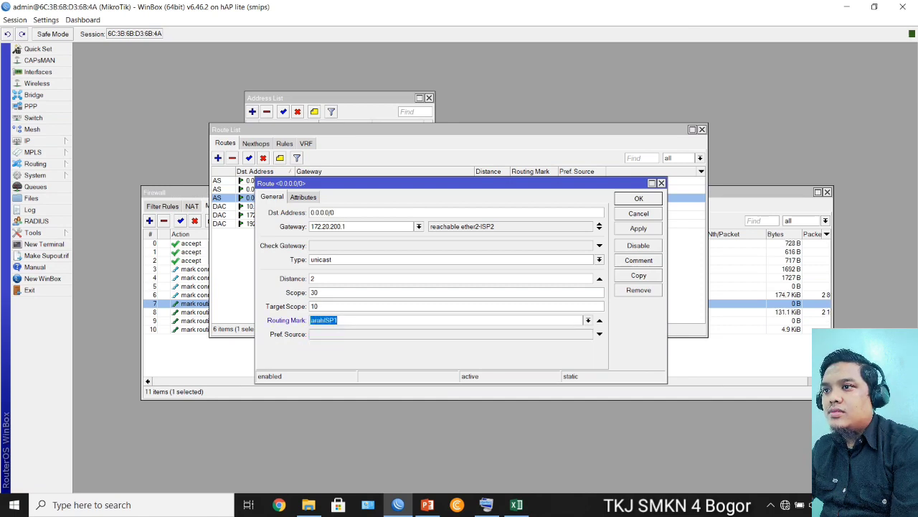
{"action": "left_click", "coordinate": [638, 228]}
{"action": "left_click", "coordinate": [638, 199]}
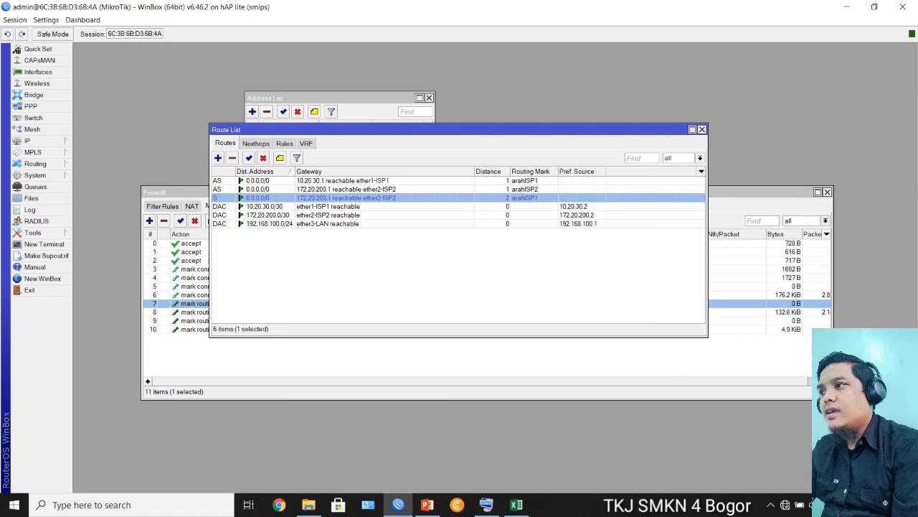
Start a new 0.0.0.0/0 route with gateway 10.20.30.1 and distance 2.
{"action": "left_click", "coordinate": [218, 158]}
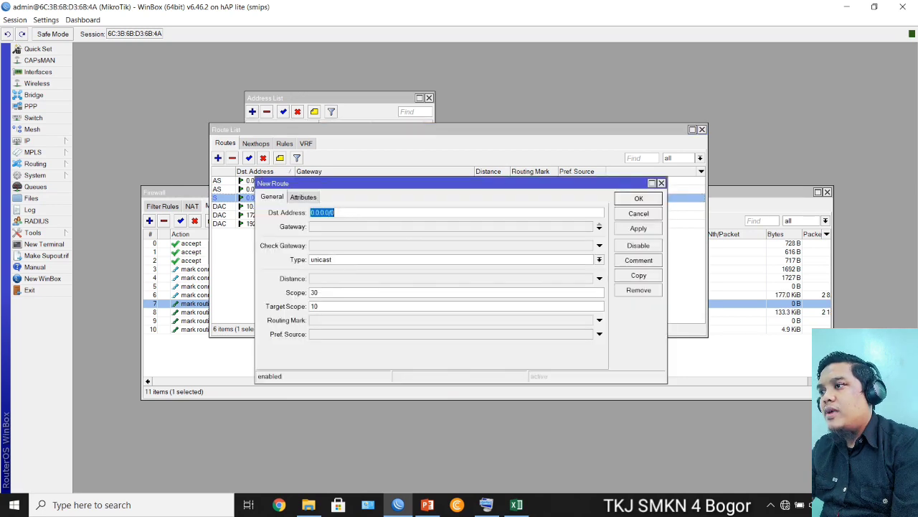
{"action": "key", "text": "Tab"}
{"action": "type", "text": "1"}
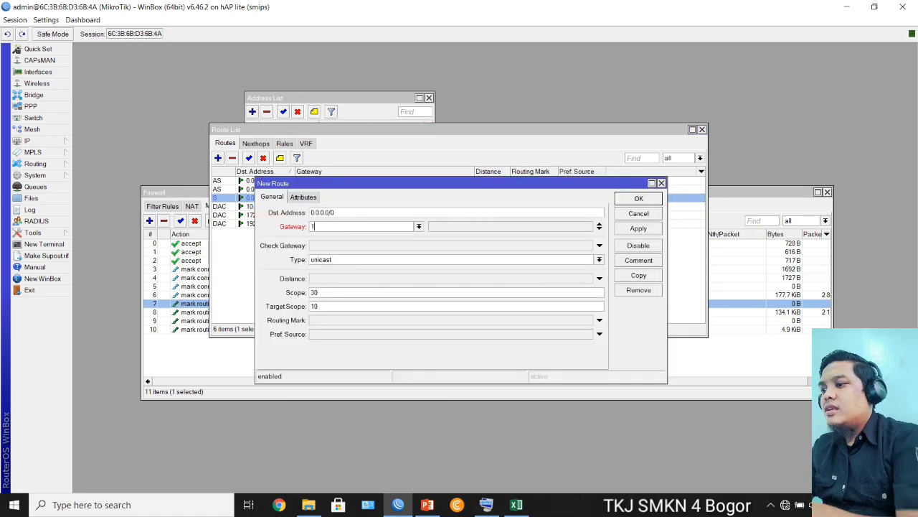
{"action": "type", "text": "0.20.30"}
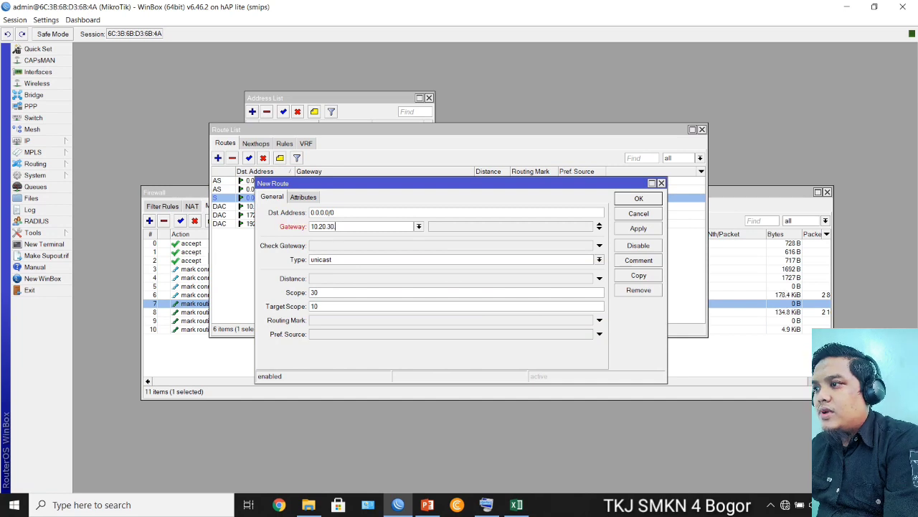
{"action": "type", "text": ".1"}
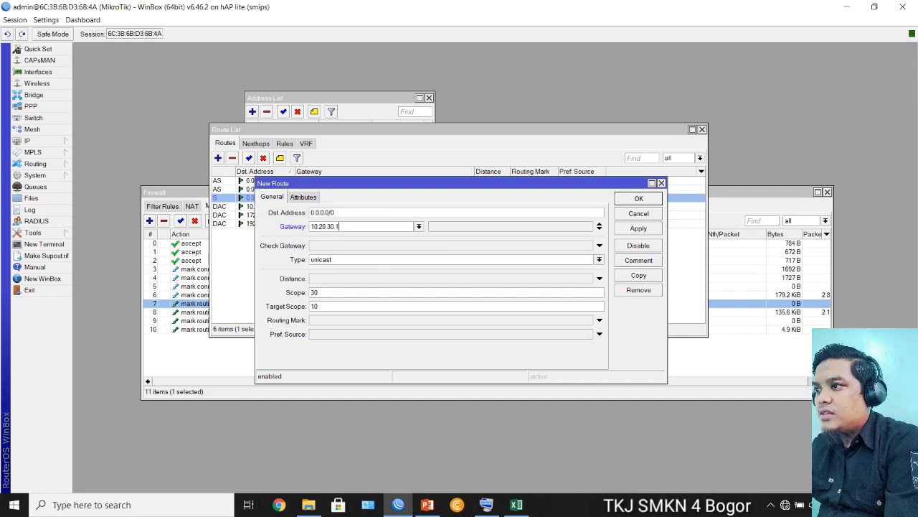
{"action": "left_click", "coordinate": [452, 279]}
{"action": "type", "text": "2"}
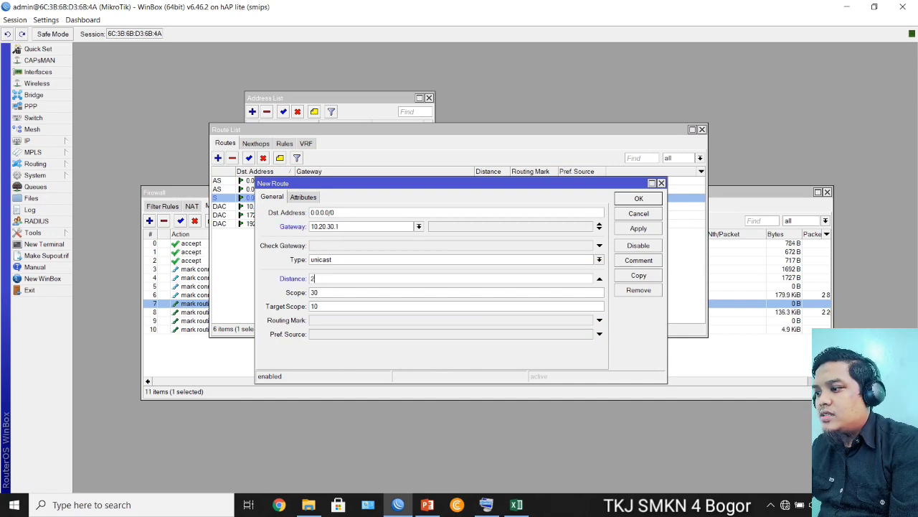
Assign routing mark arahISP2 to the new route via 10.20.30.1 and save it.
{"action": "left_click", "coordinate": [600, 320]}
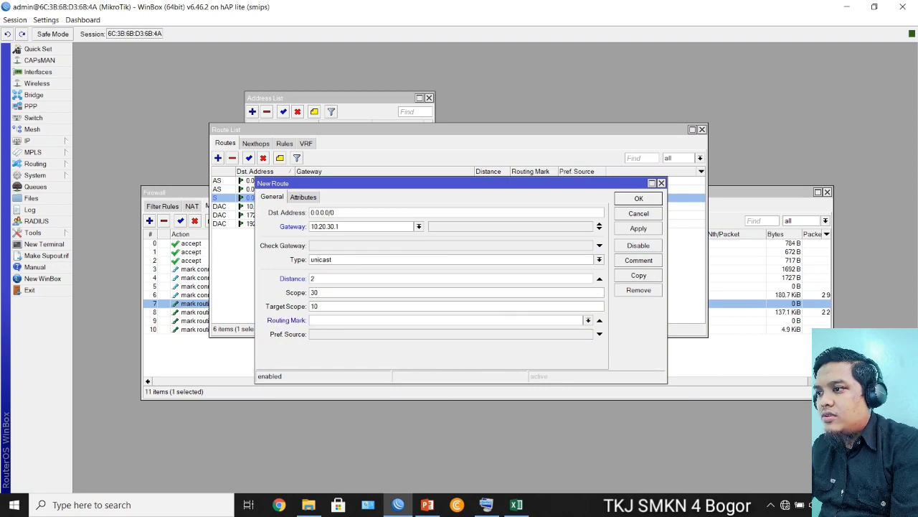
{"action": "left_click", "coordinate": [588, 320]}
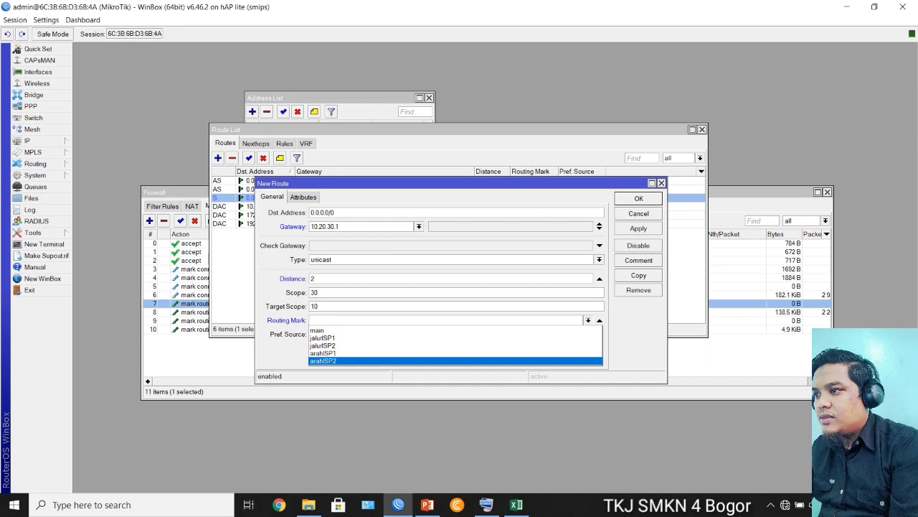
{"action": "key", "text": "Return"}
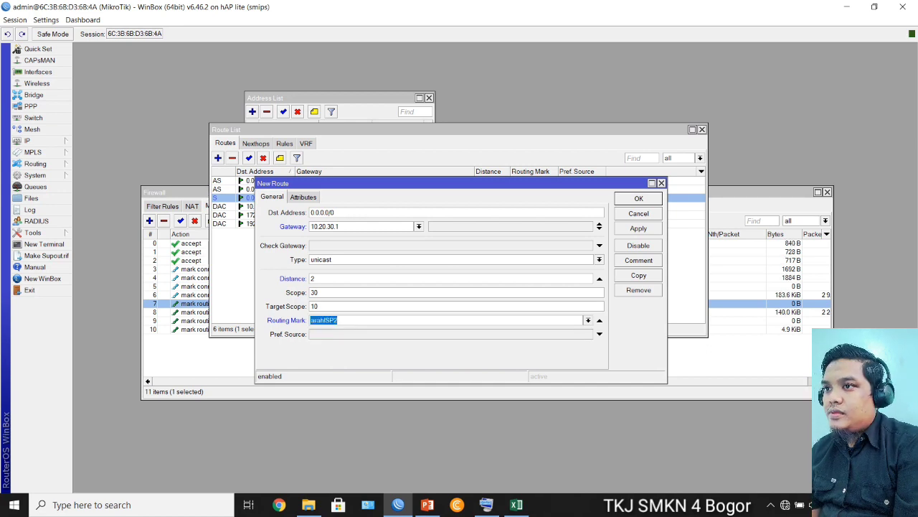
{"action": "left_click", "coordinate": [638, 228]}
{"action": "left_click", "coordinate": [639, 198]}
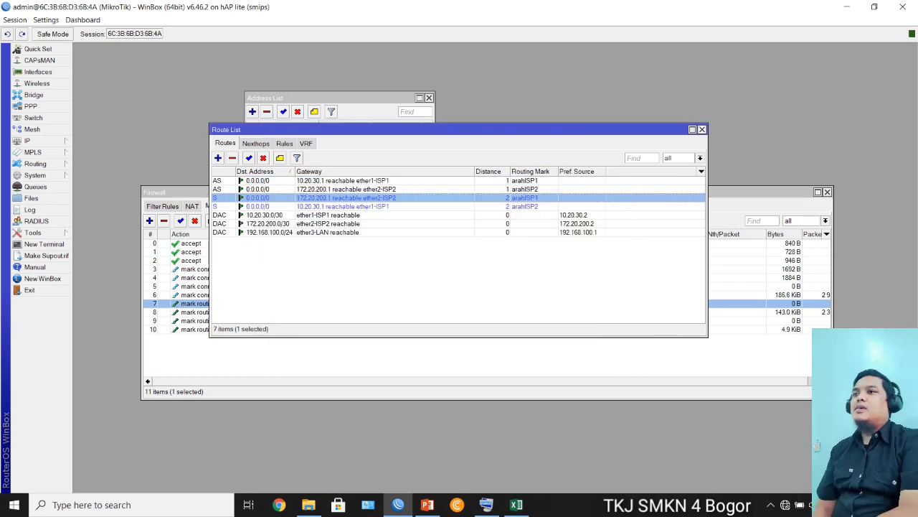
Close the route list and check the new routing marks in the first prerouting and first output mark routing rules.
{"action": "key", "text": "Escape"}
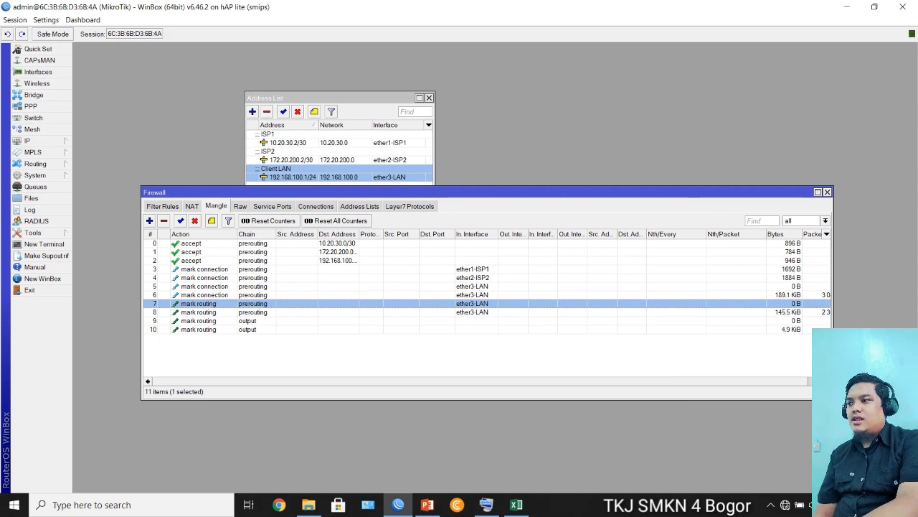
{"action": "double_click", "coordinate": [199, 304]}
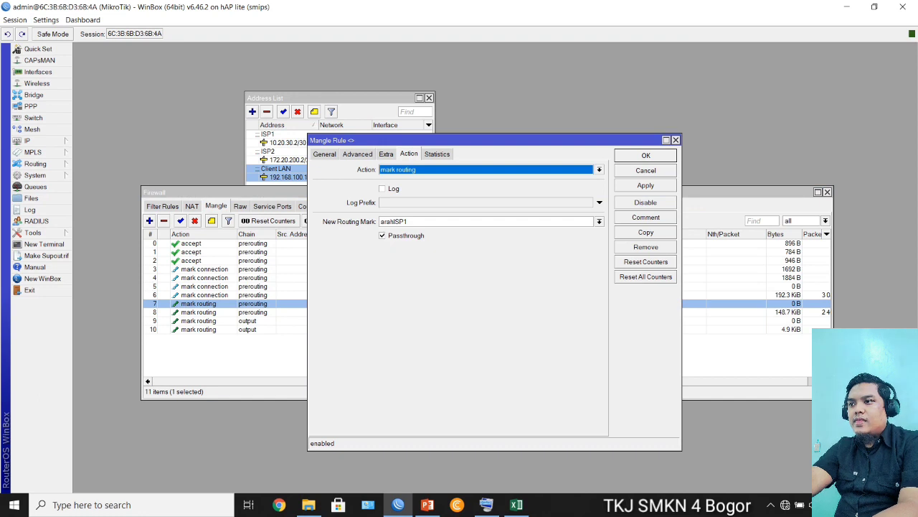
{"action": "double_click", "coordinate": [199, 320]}
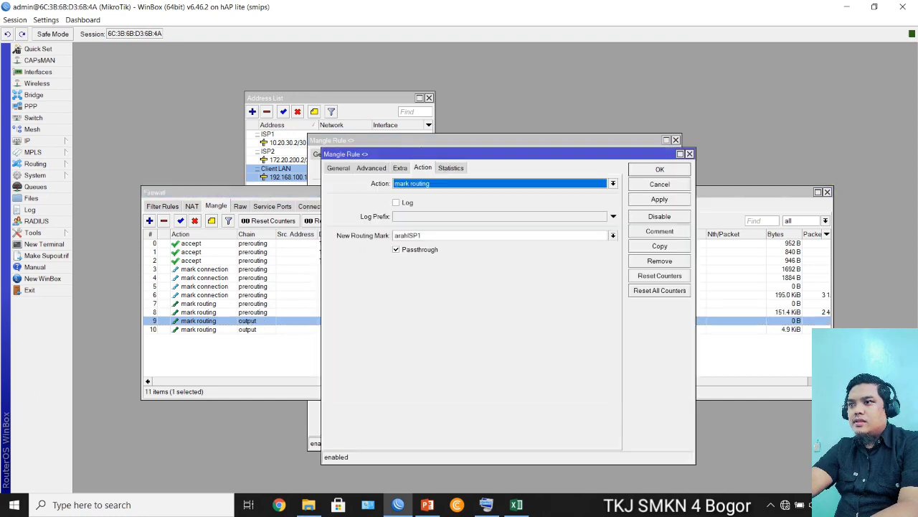
{"action": "left_click", "coordinate": [660, 169]}
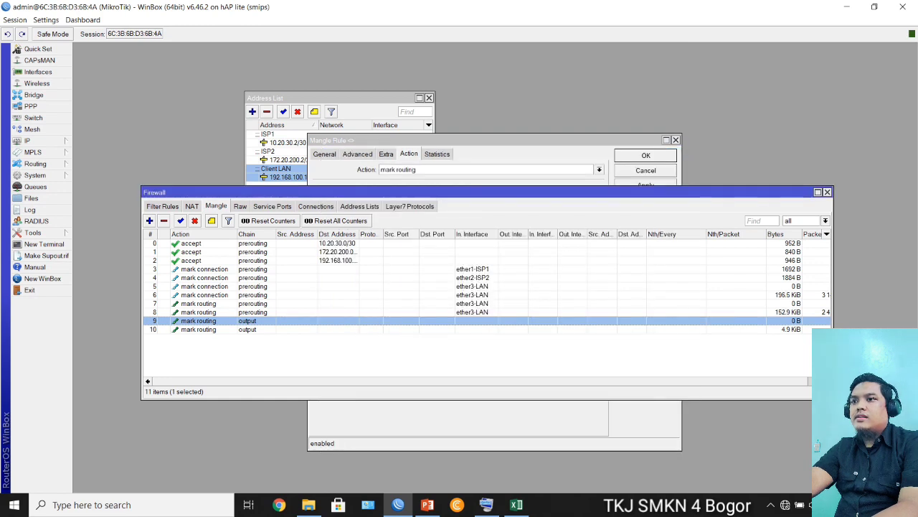
{"action": "left_click", "coordinate": [645, 155]}
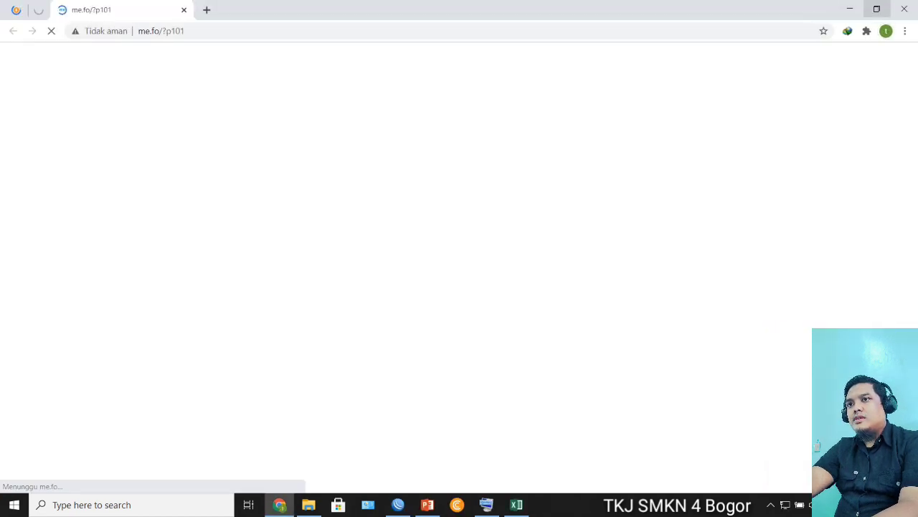
Switch to Chrome, restore its window from full size and fit it to the left half of the desktop.
{"action": "left_click", "coordinate": [876, 10]}
{"action": "left_click_drag", "start_coordinate": [558, 227], "coordinate": [211, 21]}
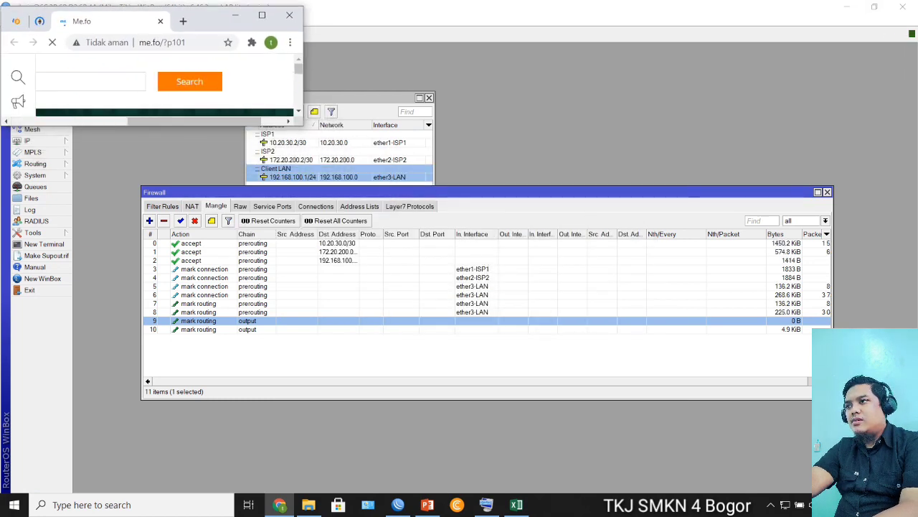
{"action": "left_click_drag", "start_coordinate": [301, 125], "coordinate": [446, 479]}
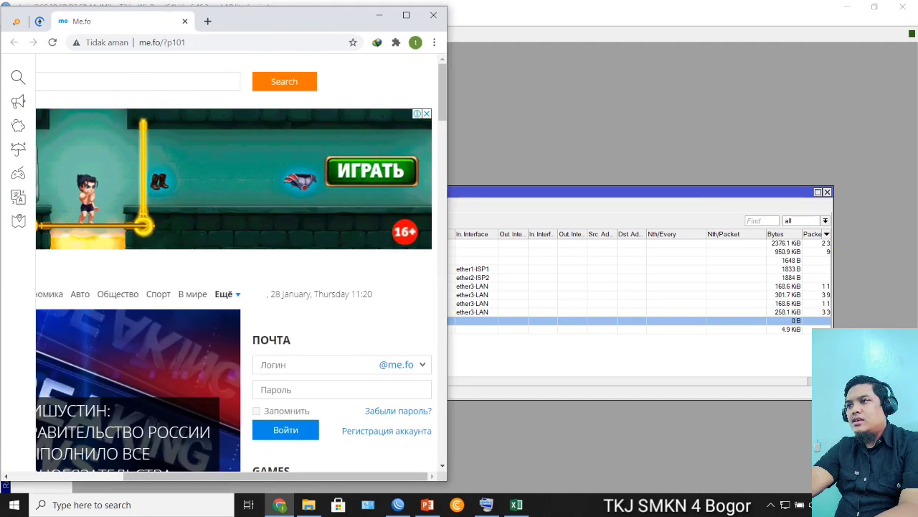
Load the fast.com speed test in the current browser tab.
{"action": "left_click", "coordinate": [163, 42]}
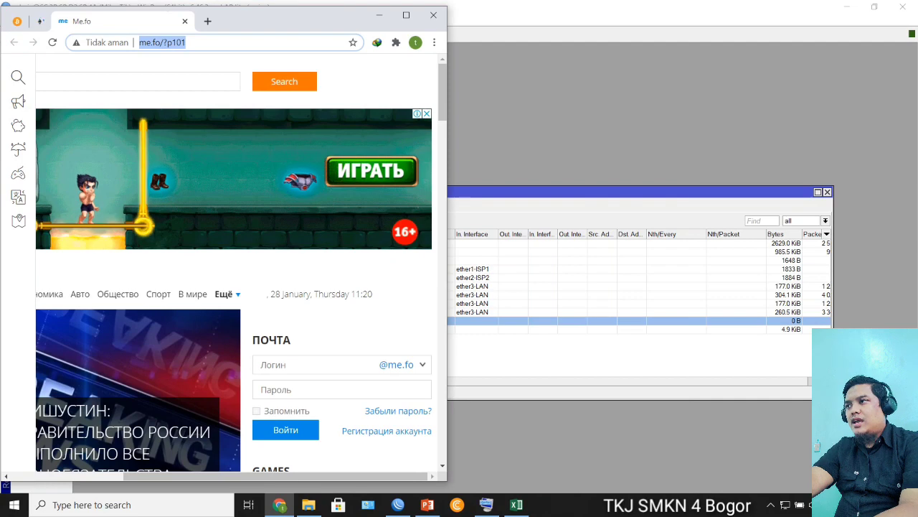
{"action": "type", "text": "fast"}
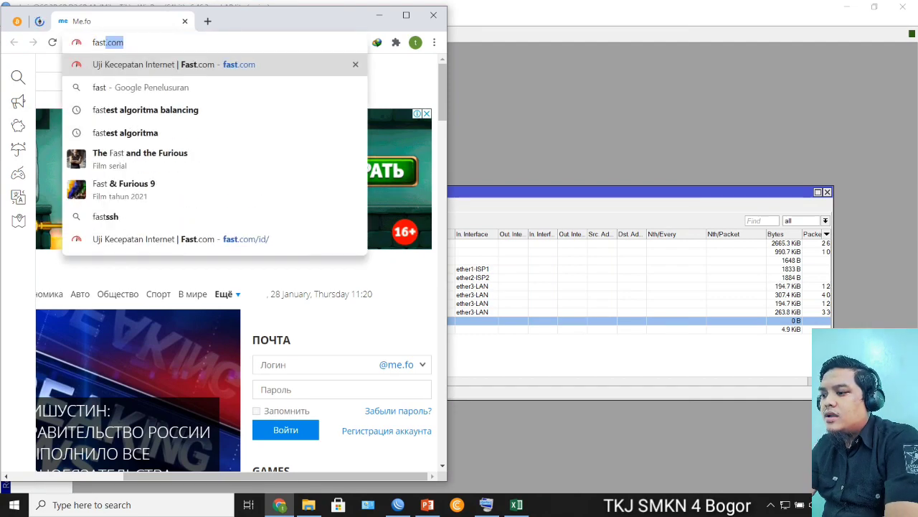
{"action": "key", "text": "Return"}
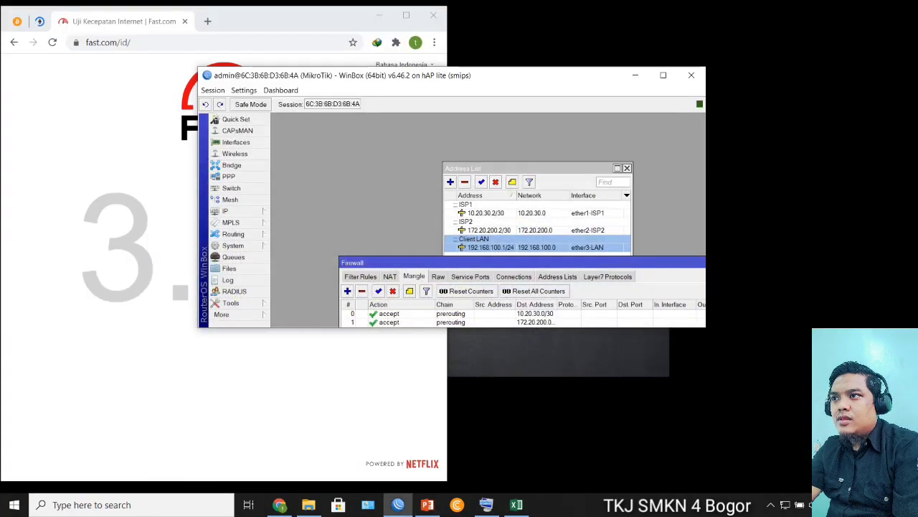
Place the WinBox window beside the browser, extend its height and reposition the firewall window so the mangle rules fit.
{"action": "left_click_drag", "start_coordinate": [538, 81], "coordinate": [788, 22]}
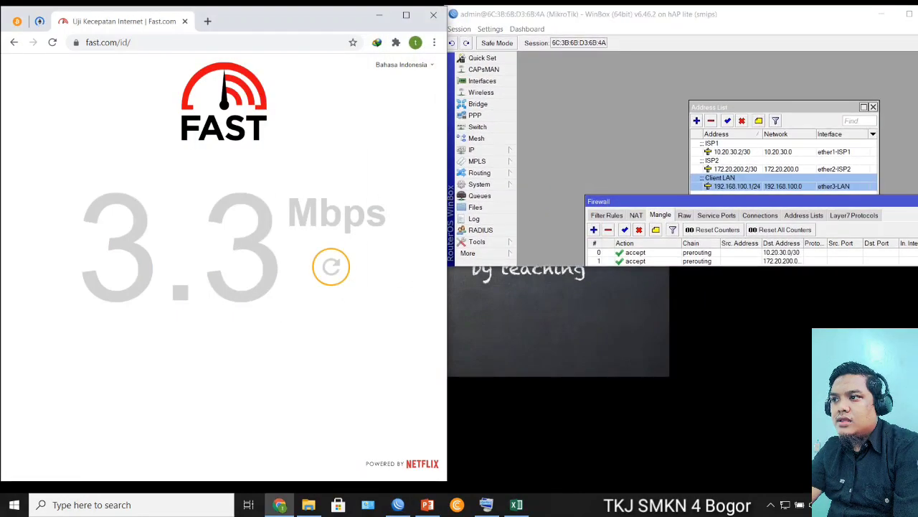
{"action": "left_click_drag", "start_coordinate": [662, 266], "coordinate": [663, 473]}
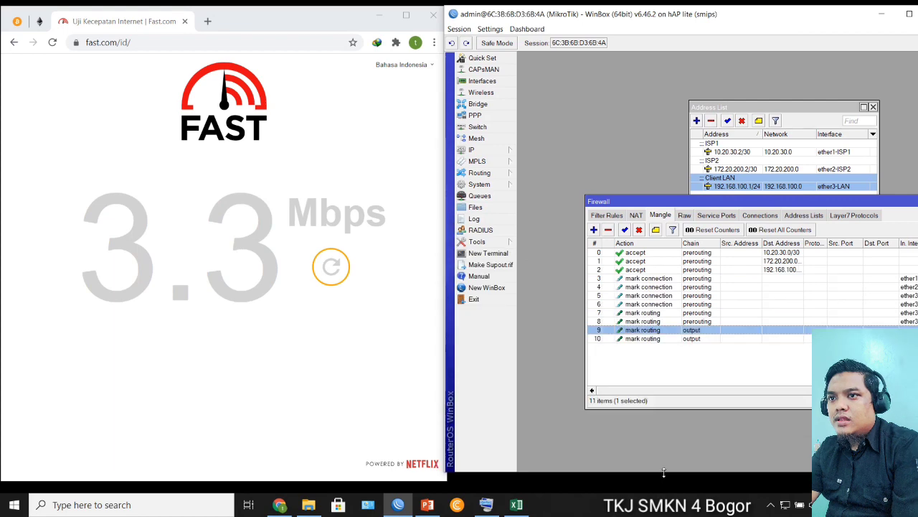
{"action": "left_click_drag", "start_coordinate": [667, 201], "coordinate": [611, 192]}
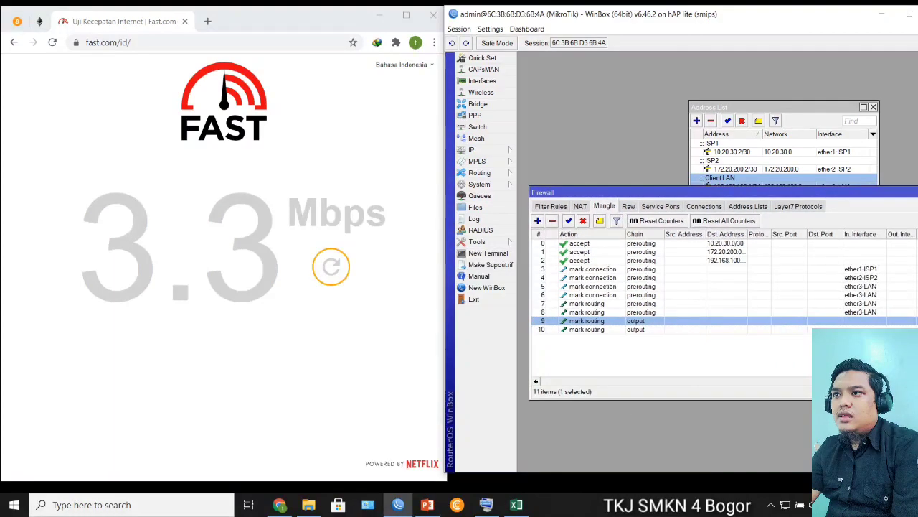
Open the interface list above the firewall window, sort it by Tx and examine the traffic on ether1-ISP1 and ether2-ISP2.
{"action": "left_click", "coordinate": [482, 80]}
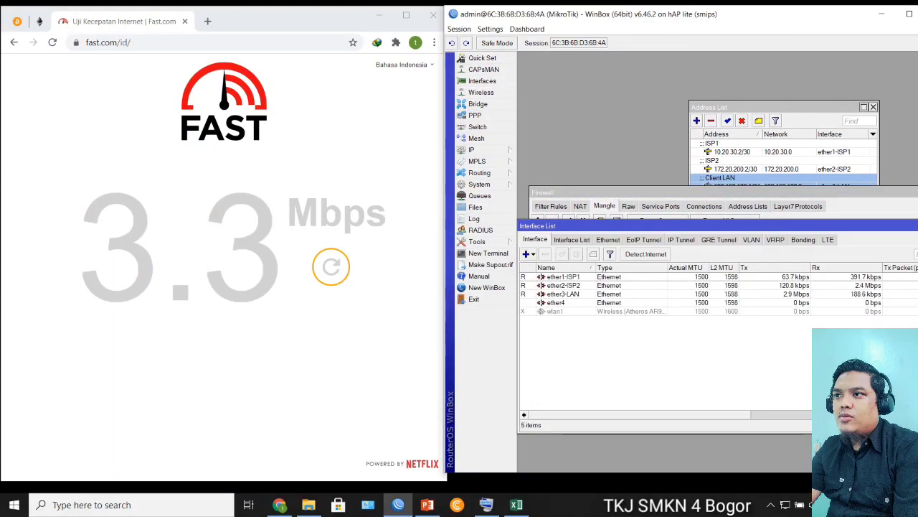
{"action": "left_click_drag", "start_coordinate": [646, 225], "coordinate": [642, 101]}
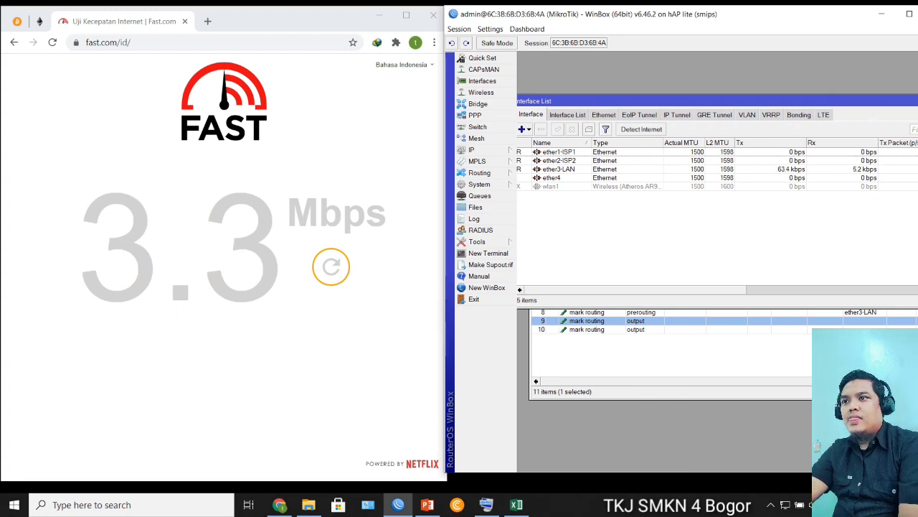
{"action": "left_click", "coordinate": [559, 153]}
{"action": "left_click", "coordinate": [560, 161]}
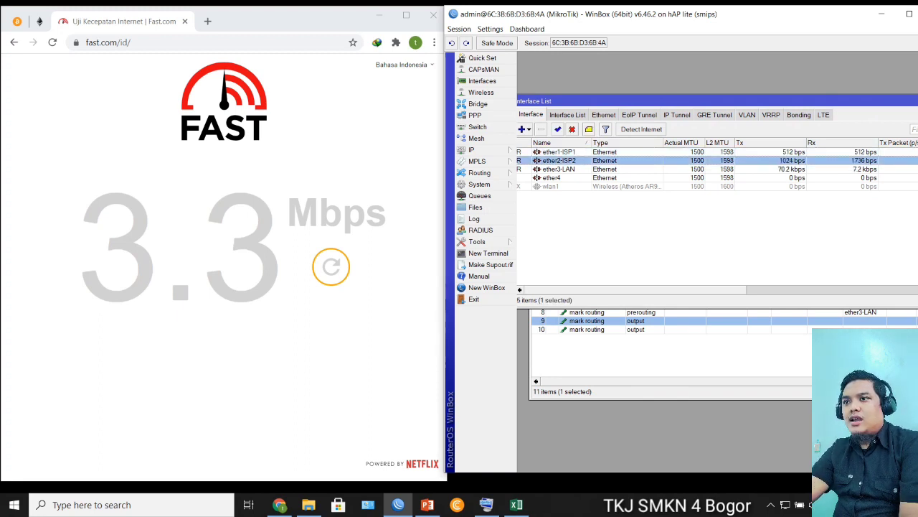
{"action": "left_click", "coordinate": [760, 143]}
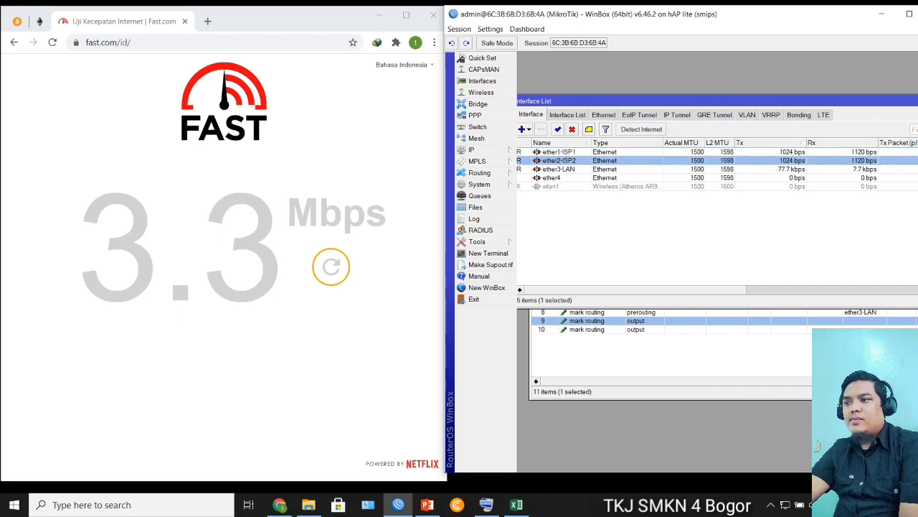
Run the Fast.com speed test twice while watching the traffic on both ISP interfaces.
{"action": "left_click", "coordinate": [331, 266]}
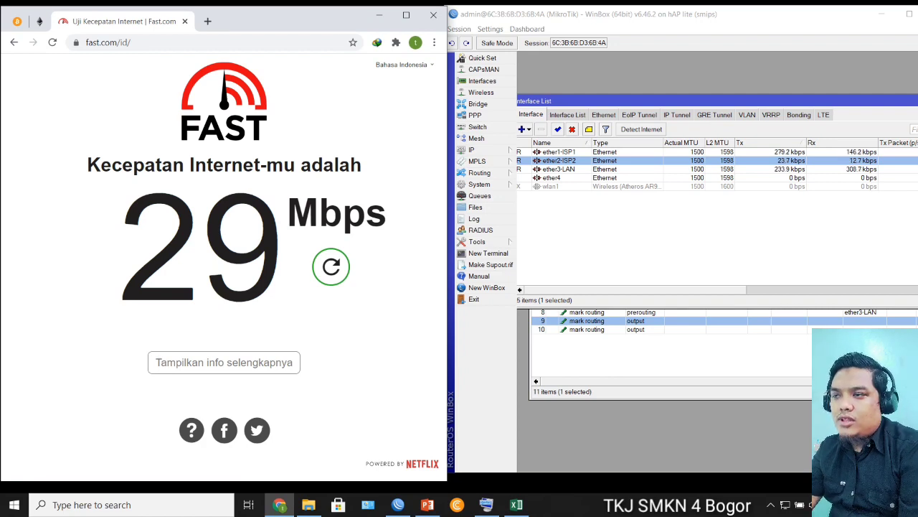
{"action": "left_click", "coordinate": [330, 267]}
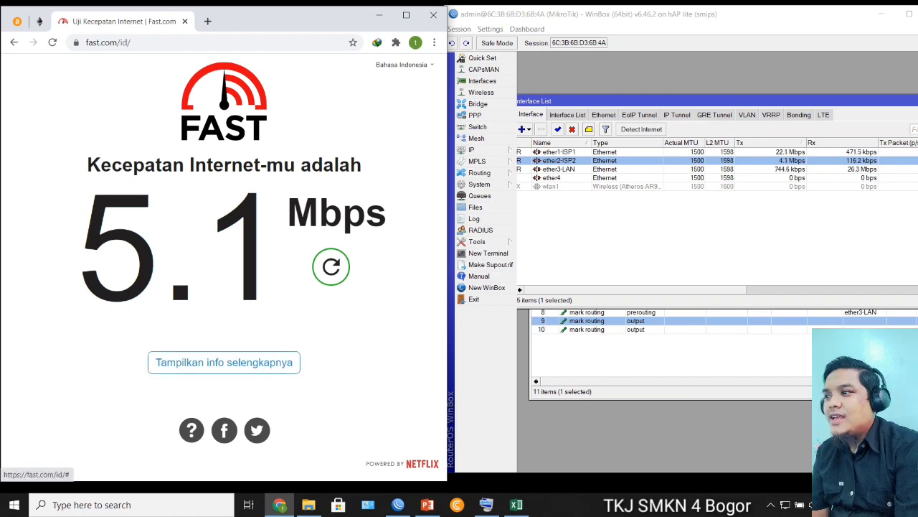
Show the detailed speed test information and open the test settings for parallel connections and duration.
{"action": "left_click", "coordinate": [224, 362]}
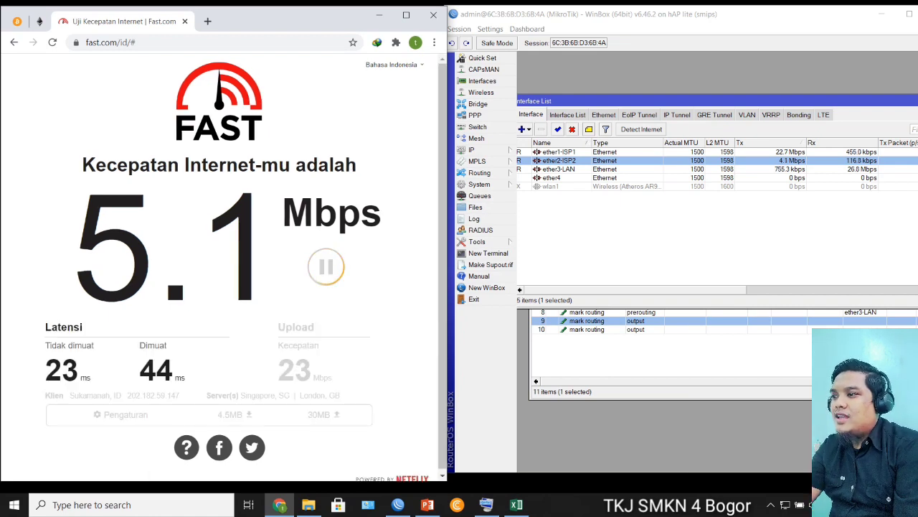
{"action": "left_click", "coordinate": [121, 414]}
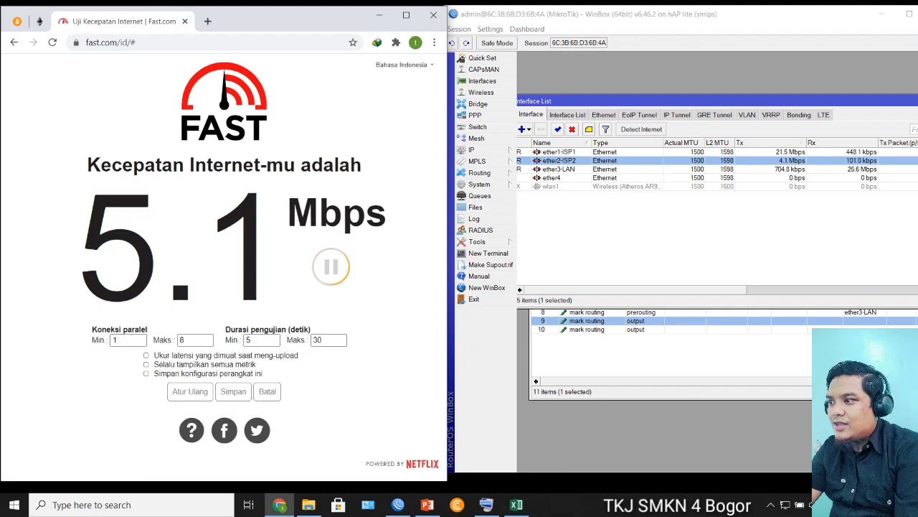
{"action": "left_click_drag", "start_coordinate": [190, 340], "coordinate": [178, 340]}
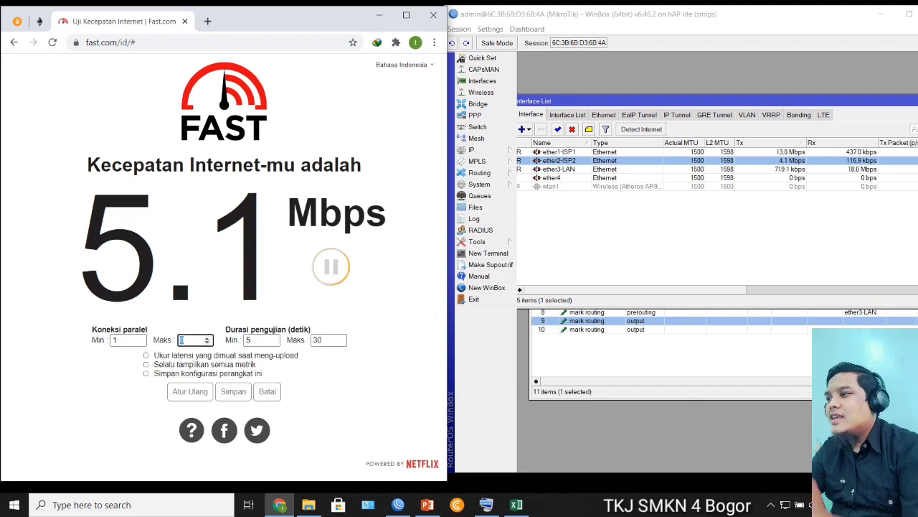
{"action": "type", "text": "1"}
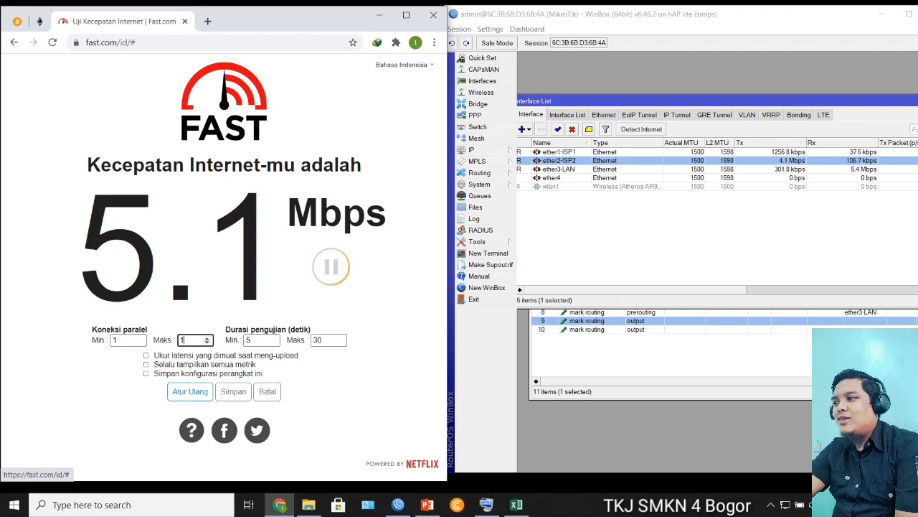
{"action": "left_click", "coordinate": [190, 392]}
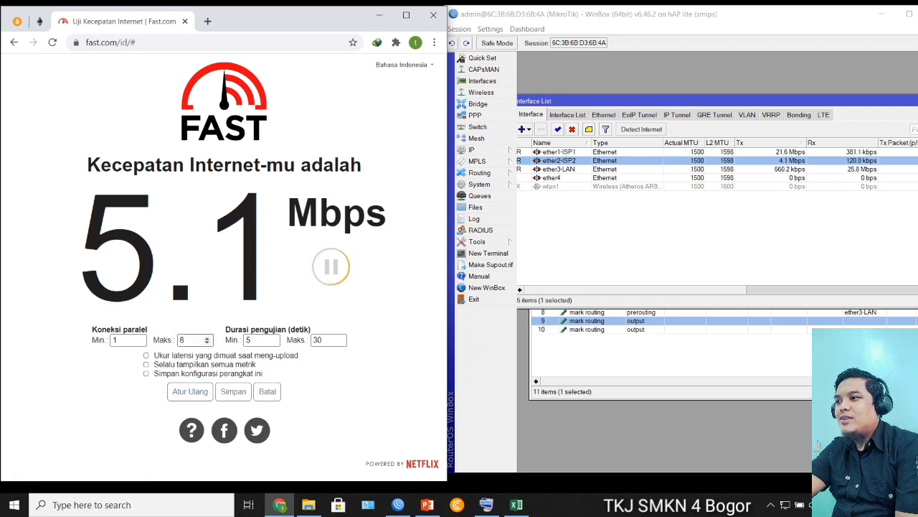
Set the maximum parallel connections to 1, save the test settings and rerun the Fast.com speed test.
{"action": "double_click", "coordinate": [185, 340]}
{"action": "type", "text": "1"}
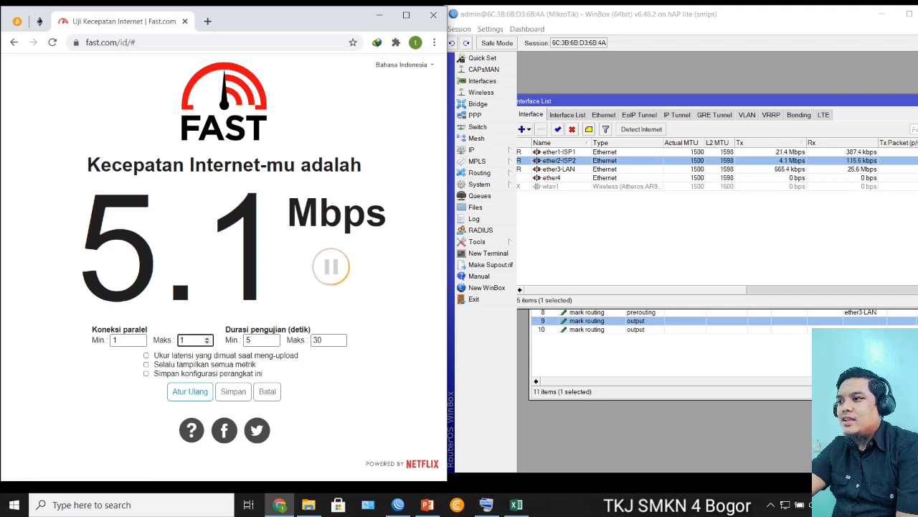
{"action": "left_click", "coordinate": [233, 392]}
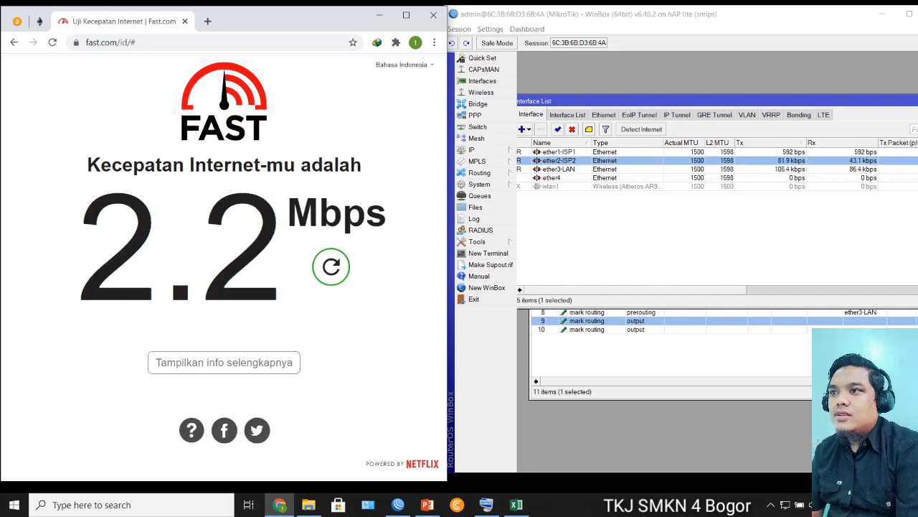
{"action": "left_click", "coordinate": [331, 267]}
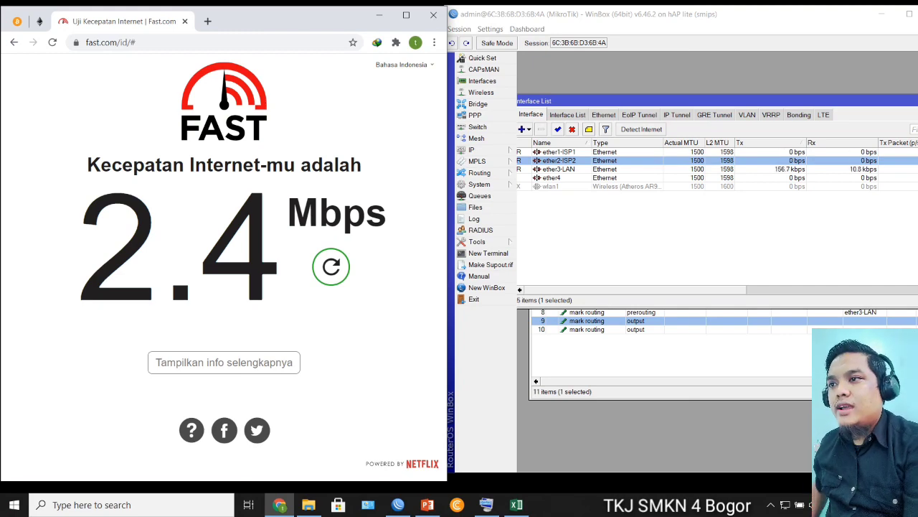
Switch to WinBox and move its window over the browser so that the full interface list is in view.
{"action": "left_click", "coordinate": [567, 161]}
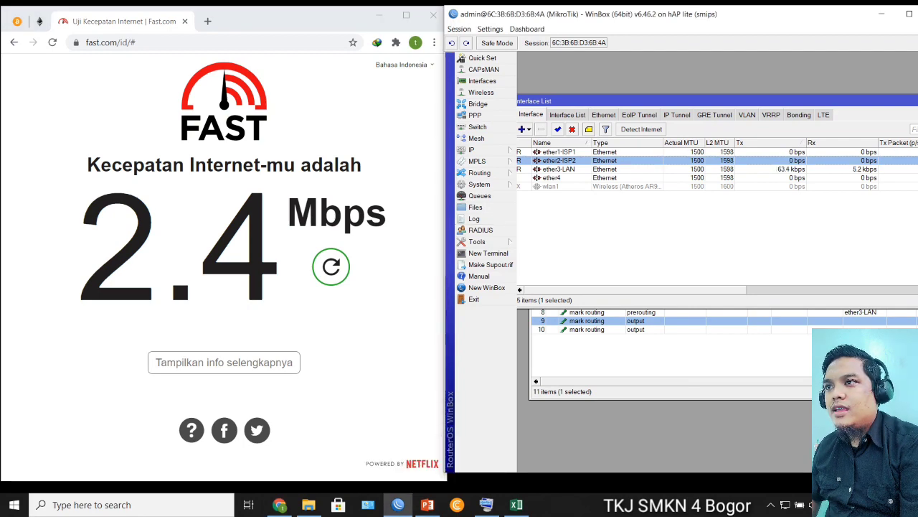
{"action": "left_click_drag", "start_coordinate": [671, 14], "coordinate": [497, 72]}
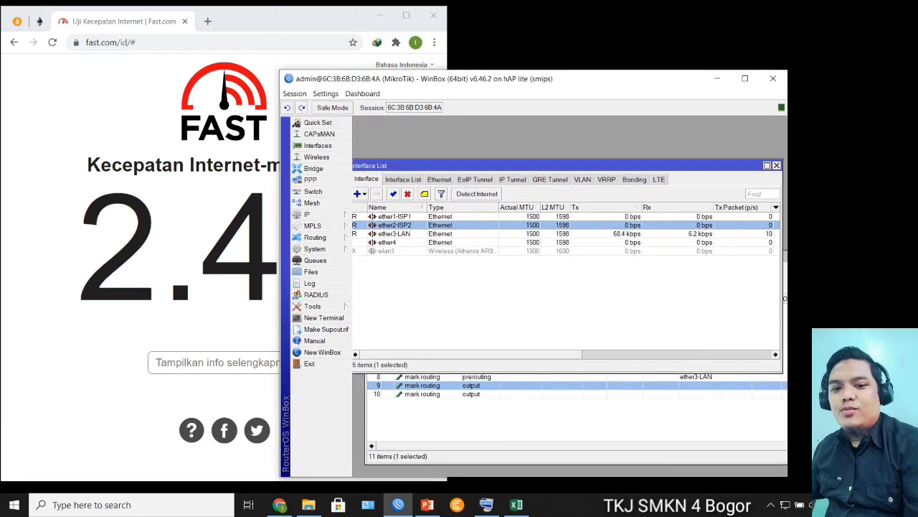